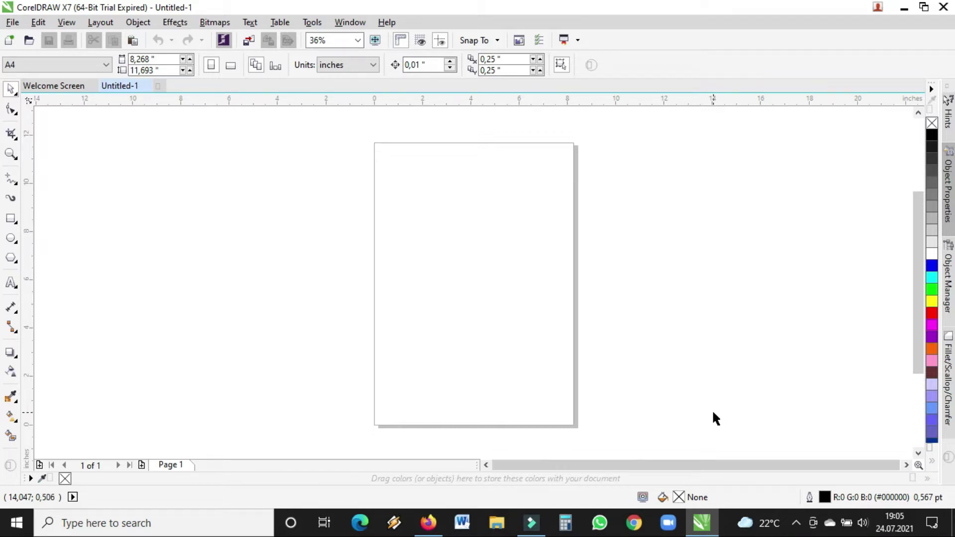
- Change the page size from A4 to the Business Card preset
left_click(102, 66)
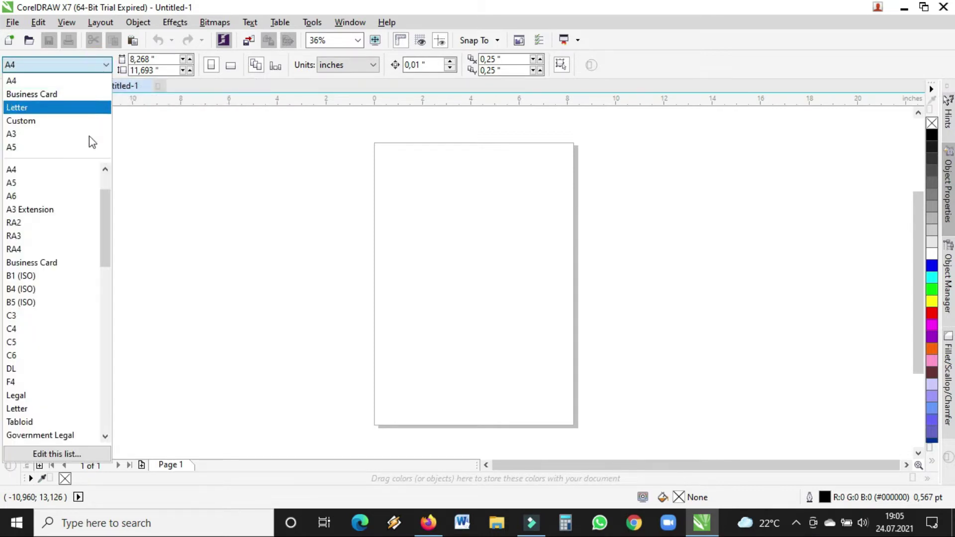
left_click_drag(109, 207, 113, 171)
left_click(64, 94)
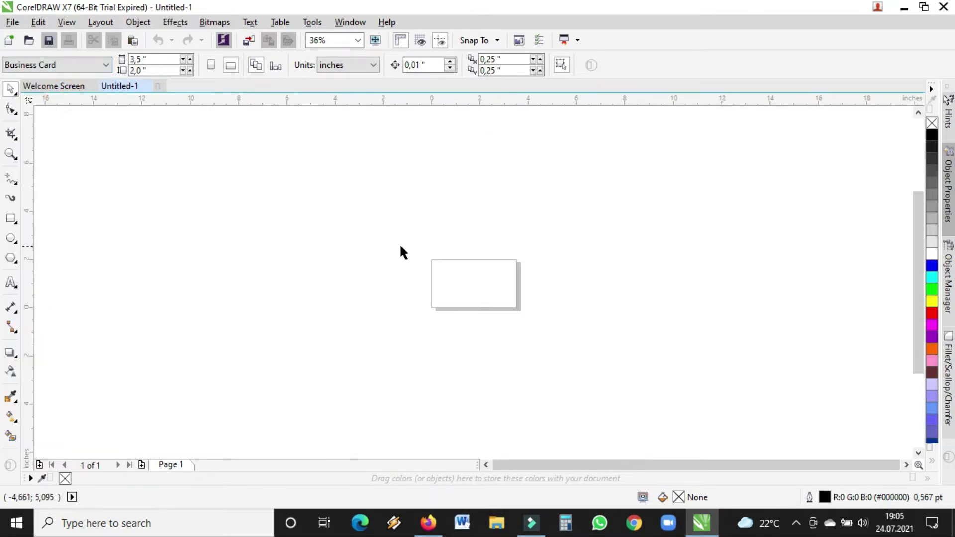
- Zoom in on the card and confirm its 3.5 × 2.0 inch width and height
left_click(10, 156)
left_click_drag(394, 252, 554, 323)
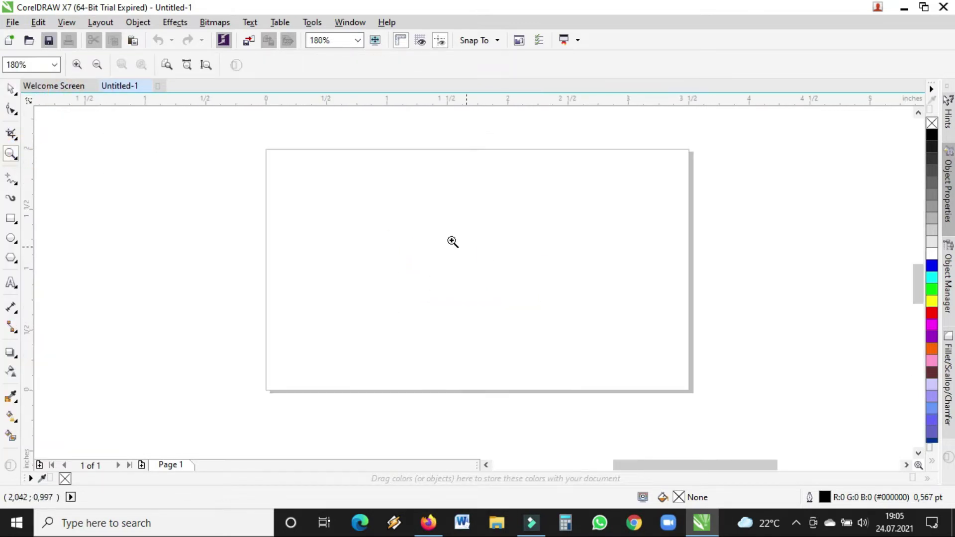
left_click(11, 89)
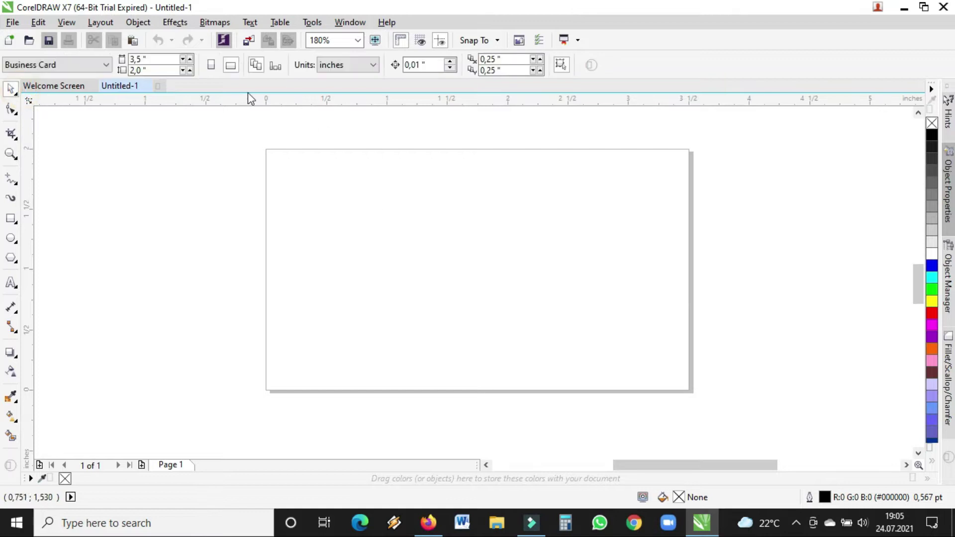
left_click(150, 61)
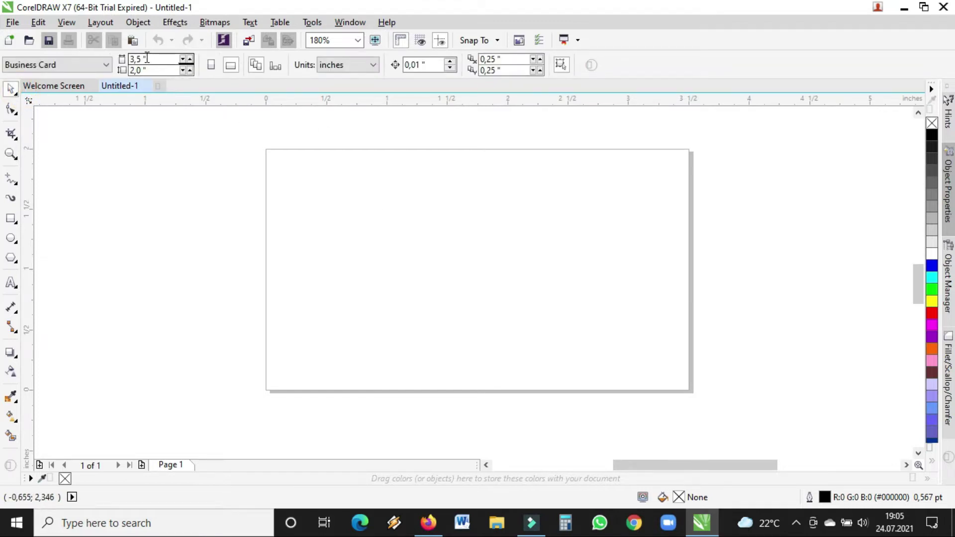
left_click(159, 70)
left_click(11, 153)
left_click_drag(205, 131, 777, 413)
left_click(10, 90)
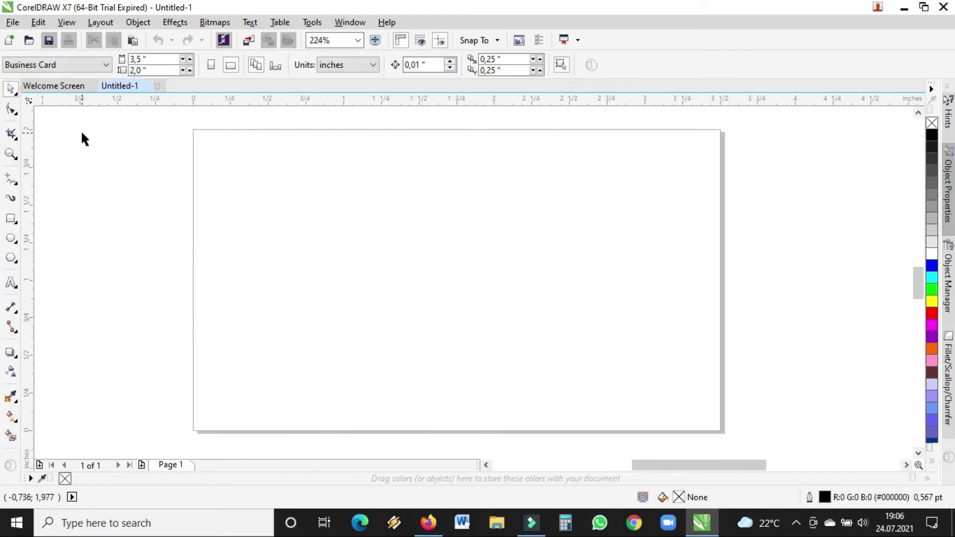
- Add the text OMADES in capitals near the card's top left
left_click(10, 284)
left_click(252, 207)
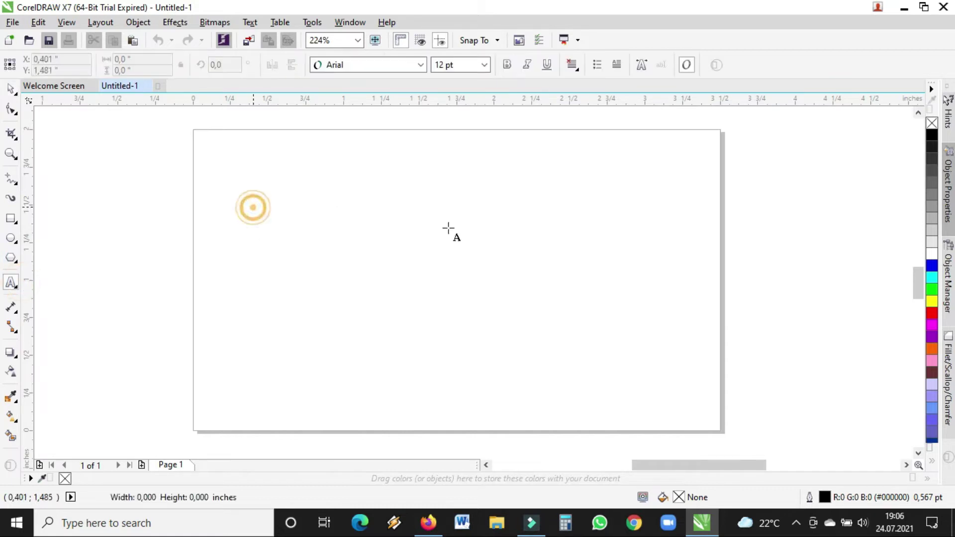
type("omades")
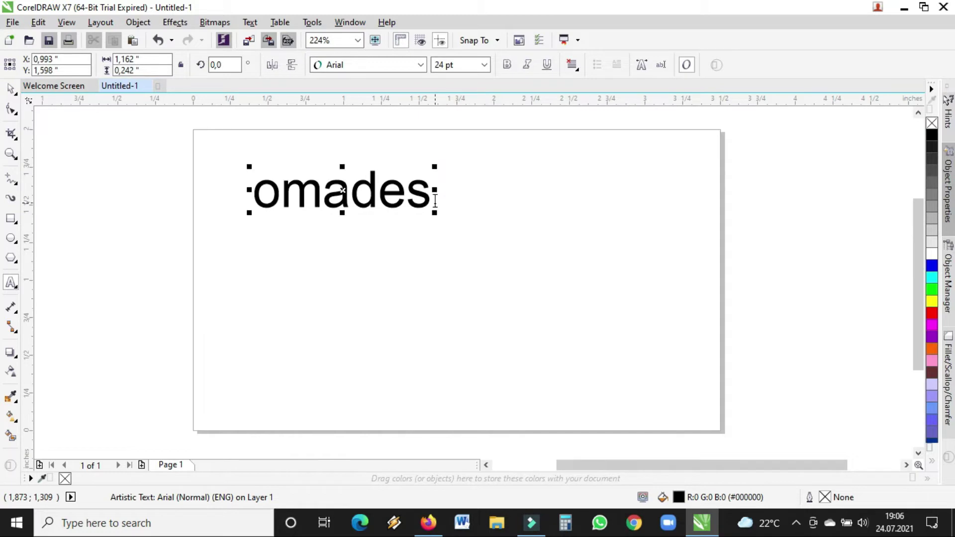
key("ctrl+a")
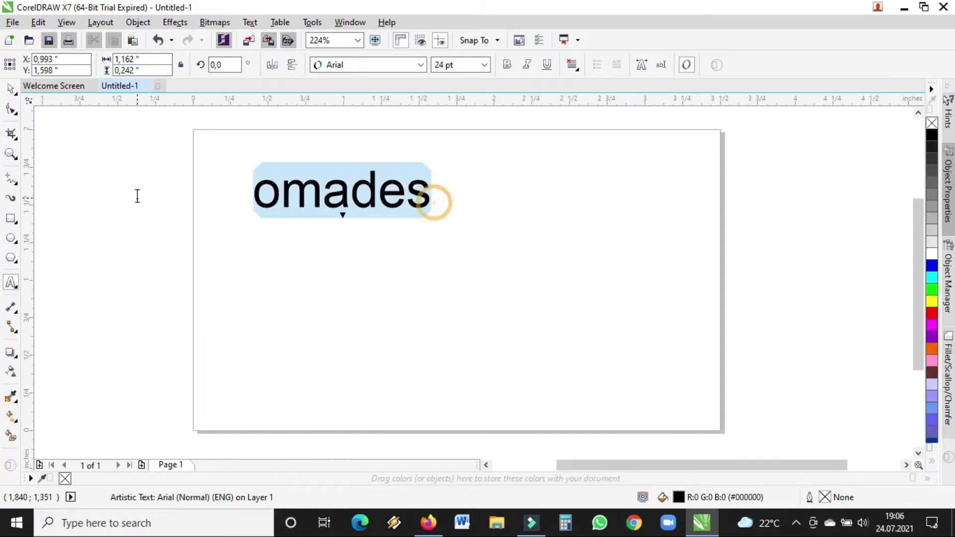
type("OMADES")
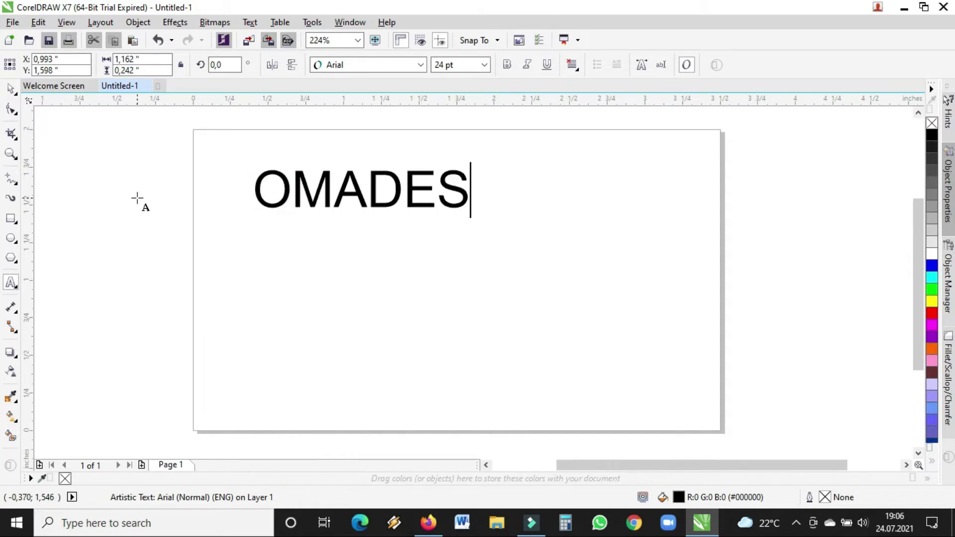
left_click(15, 90)
- Copy the OMADES line below and retype the copy as the phone number
left_click(351, 192)
left_click_drag(347, 199, 333, 253)
right_click(333, 253)
double_click(343, 247)
double_click(334, 244)
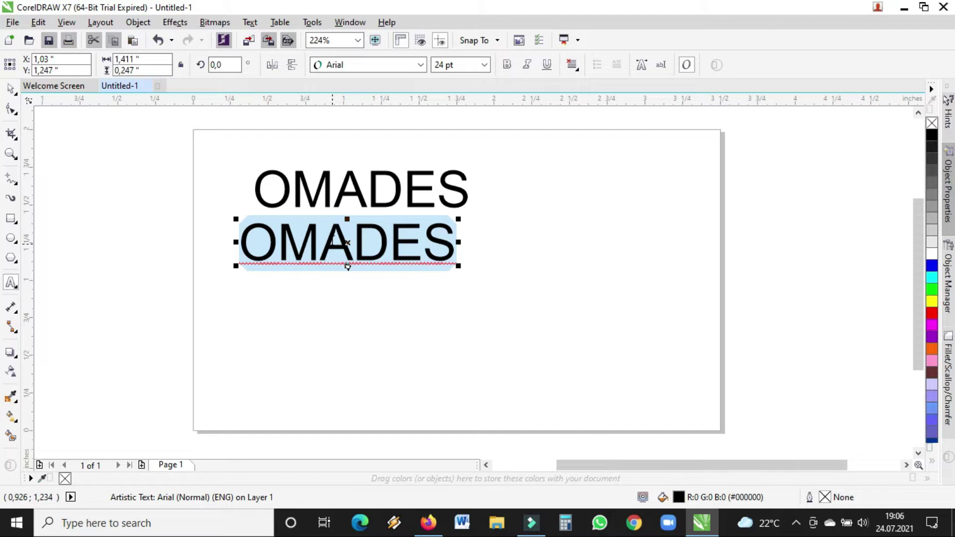
type("1234567000")
left_click(10, 89)
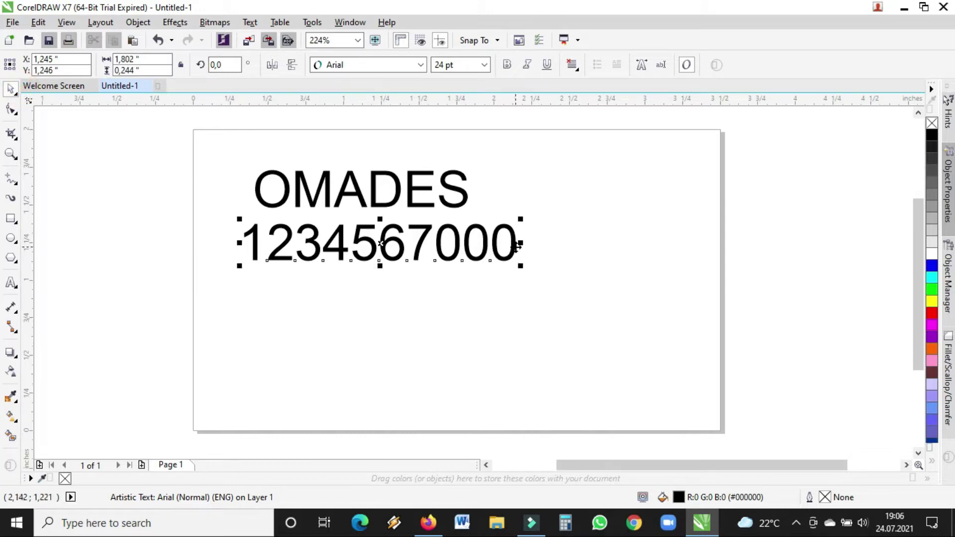
- Copy the number line lower down and retype it as the e-mail address
left_click_drag(426, 244, 416, 329)
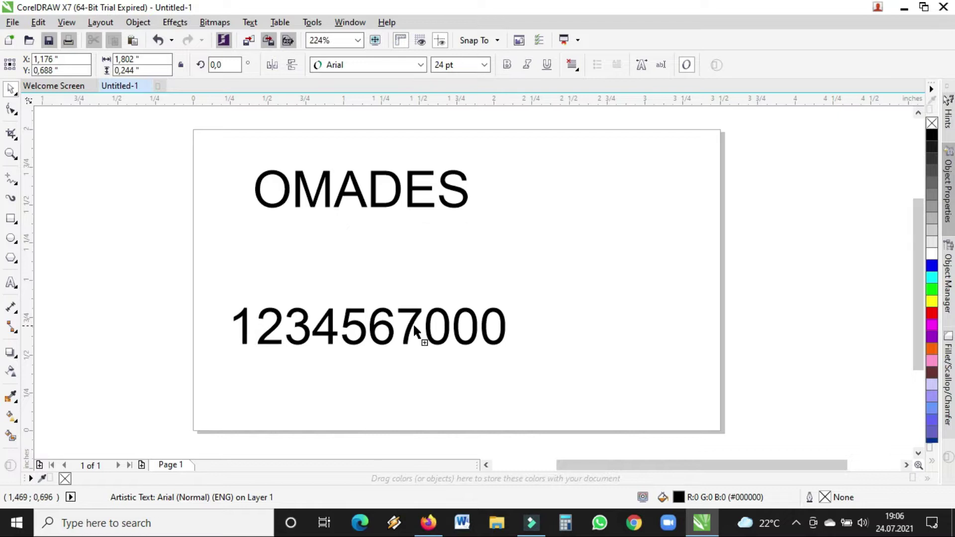
double_click(282, 329)
double_click(277, 323)
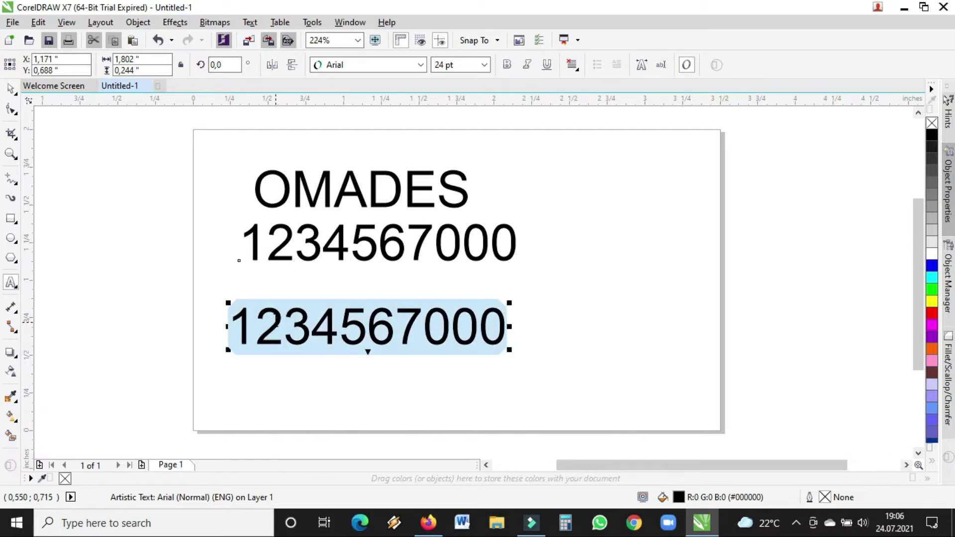
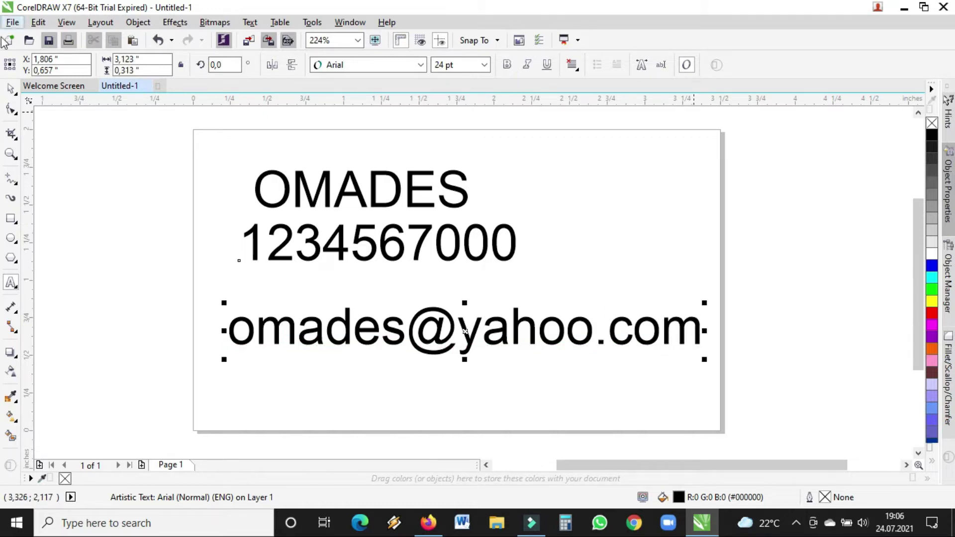
left_click(10, 89)
- Move the e-mail line up under the number and drop a copy below it
left_click(474, 339)
left_click_drag(459, 330, 457, 301)
left_click_drag(455, 345, 438, 368)
right_click(438, 368)
- Replace the copied line with the postal address, ending with the country on a second line
double_click(435, 367)
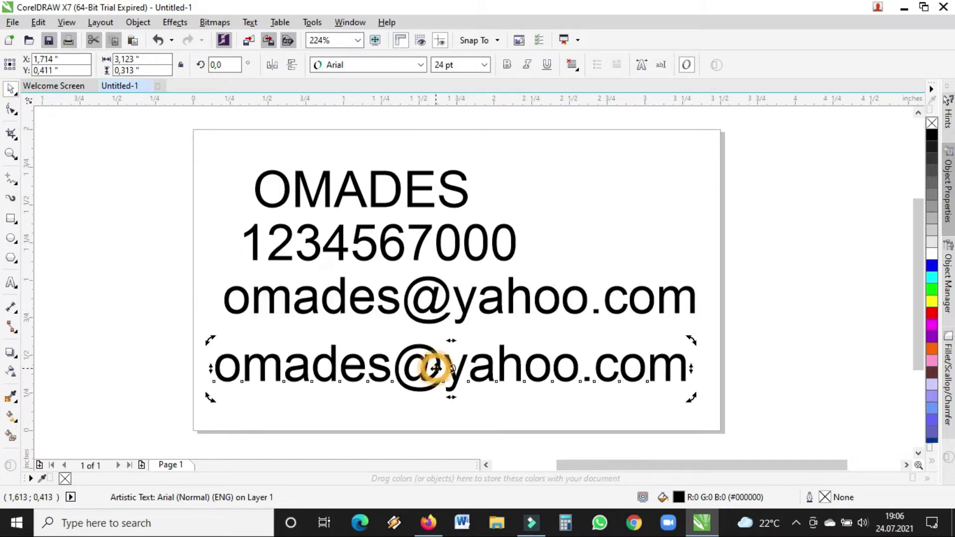
key("ctrl+a")
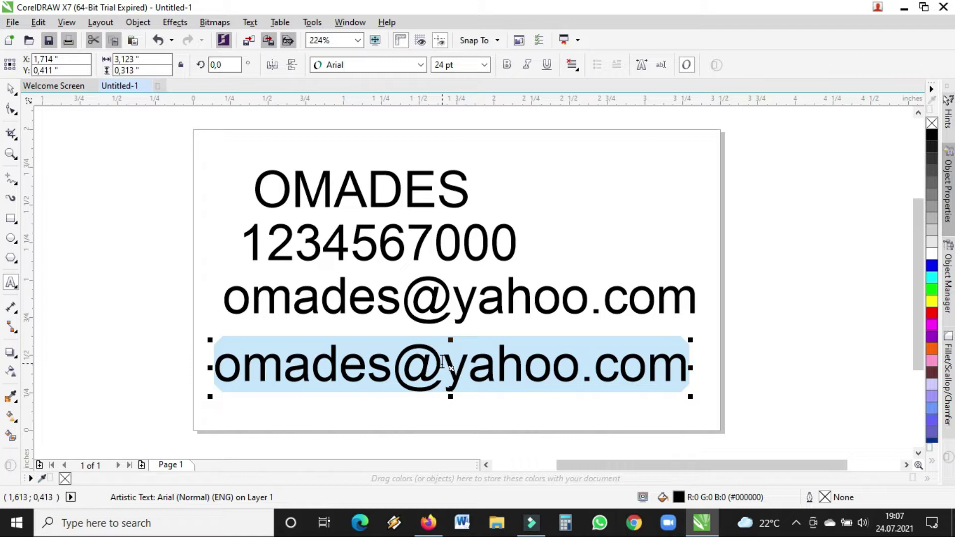
type("p. o")
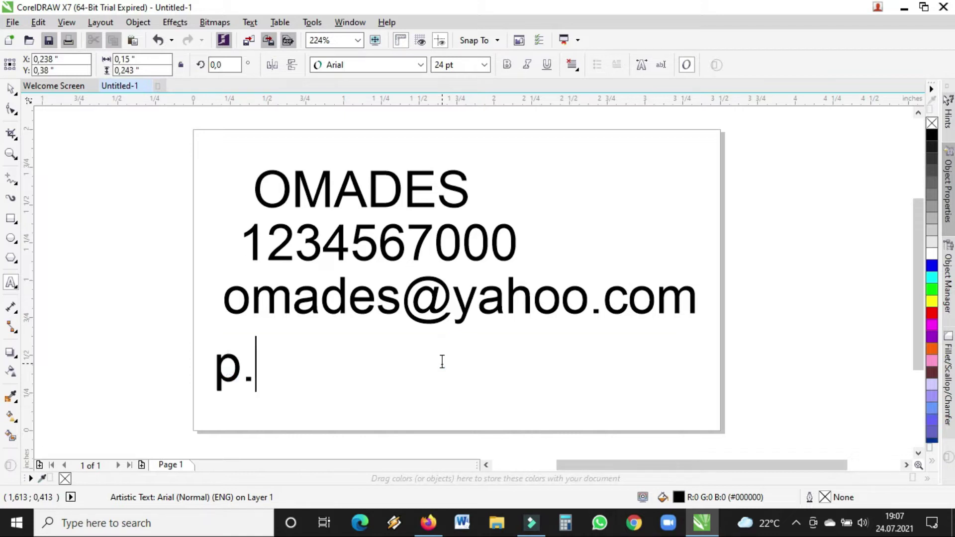
key("BackSpace")
key("BackSpace")
key("BackSpace")
key("BackSpace")
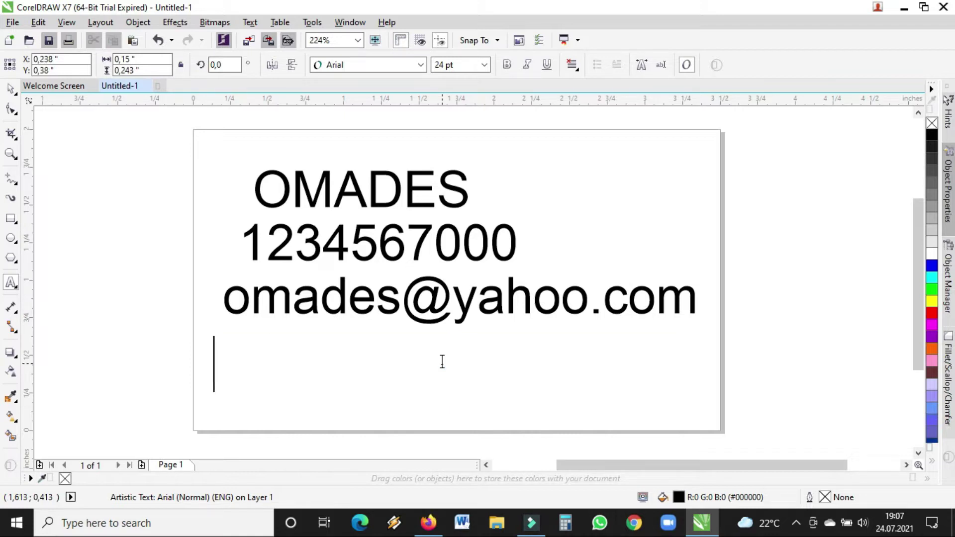
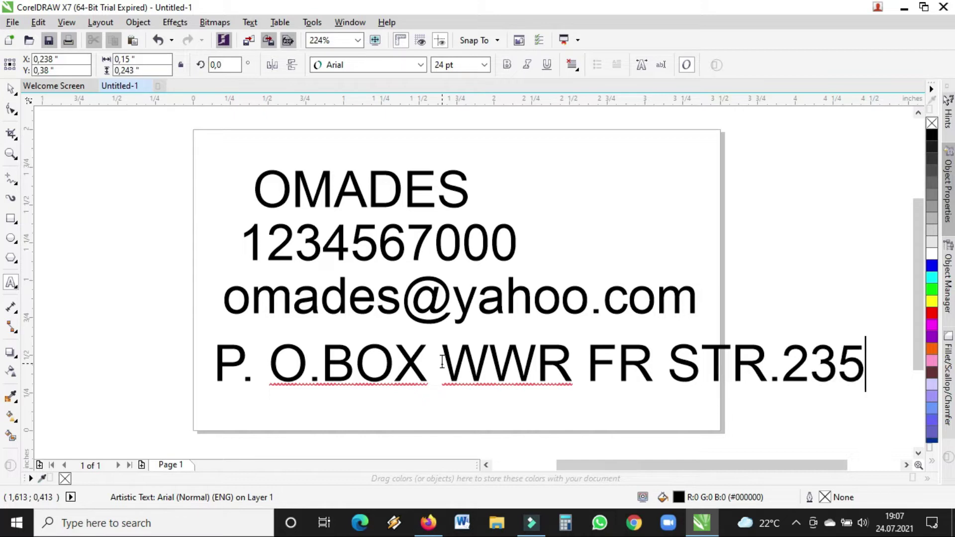
key("Return")
type("GHANA")
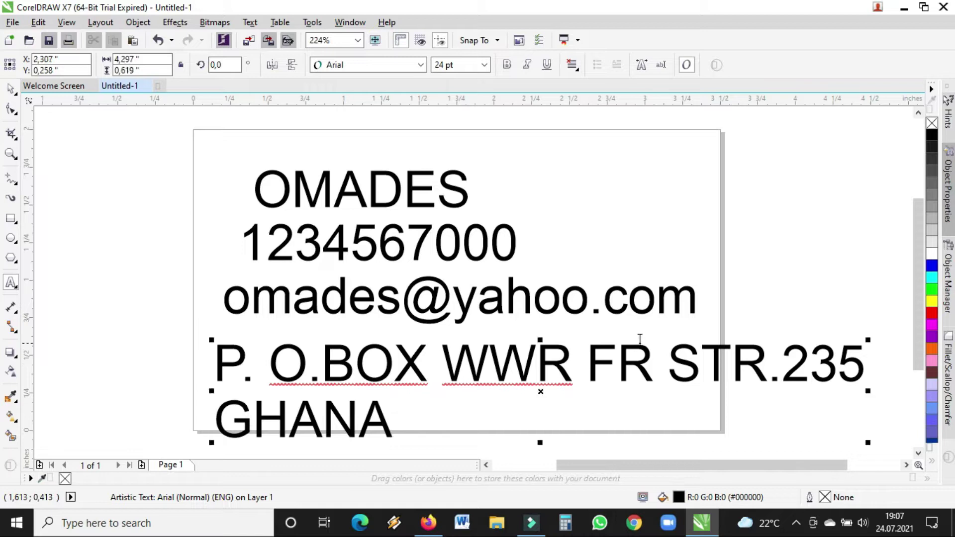
left_click(587, 363)
- Split the address over three lines; make the top three lines 11 pt and the address 12 pt
key("Return")
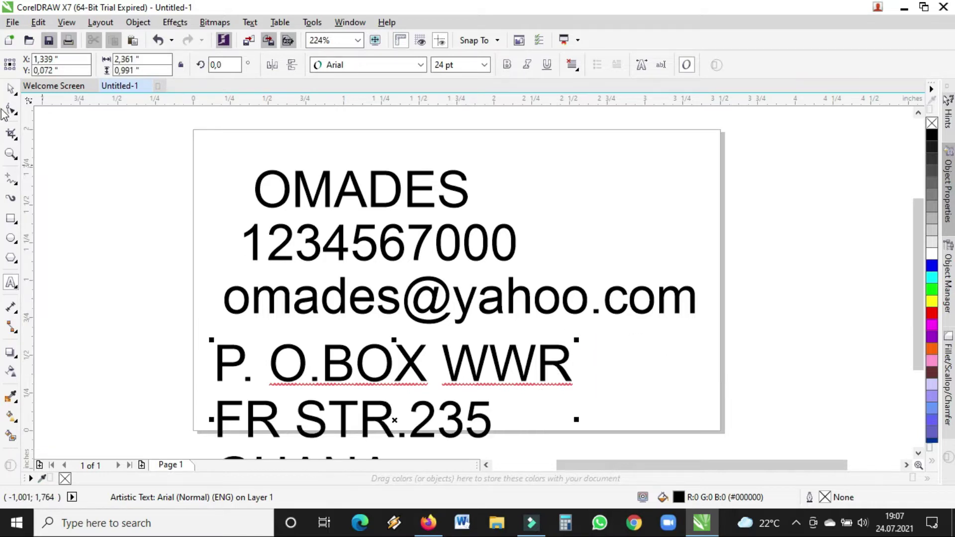
left_click(11, 88)
left_click_drag(170, 154, 785, 449)
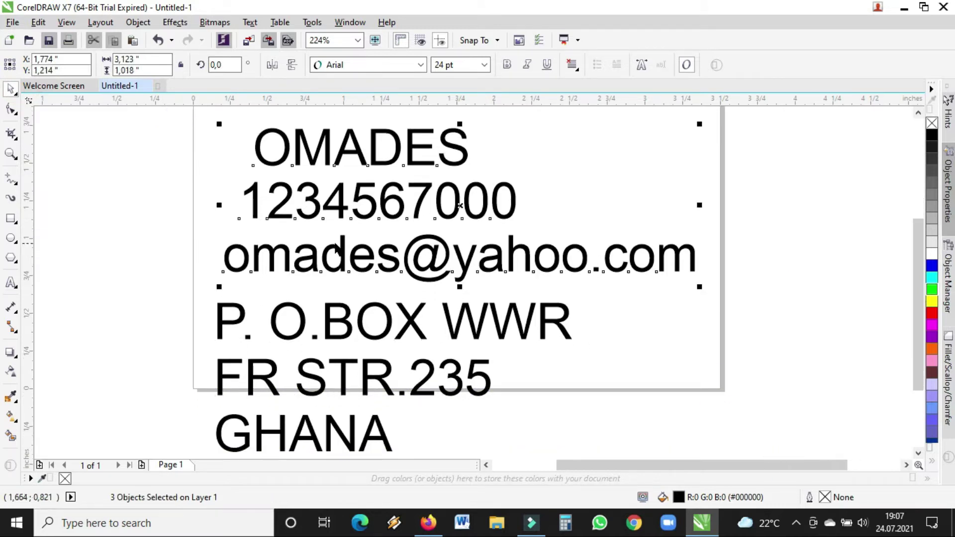
left_click(485, 65)
left_click(448, 139)
left_click_drag(139, 132, 698, 440)
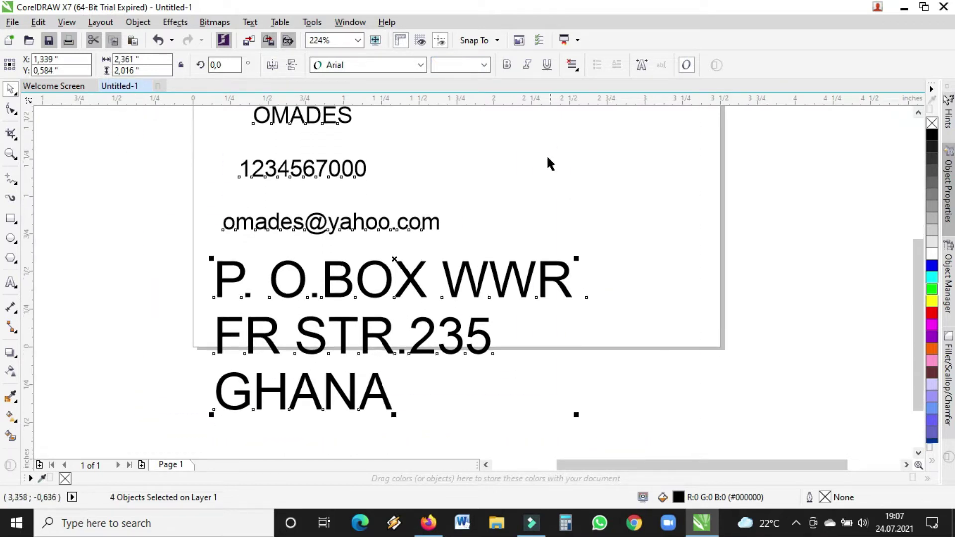
left_click(485, 65)
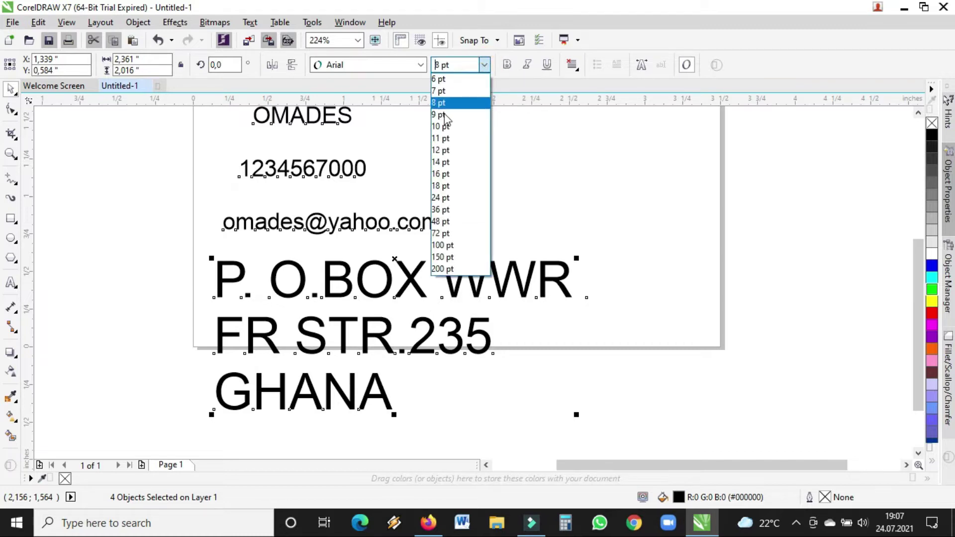
left_click(440, 154)
left_click(463, 279)
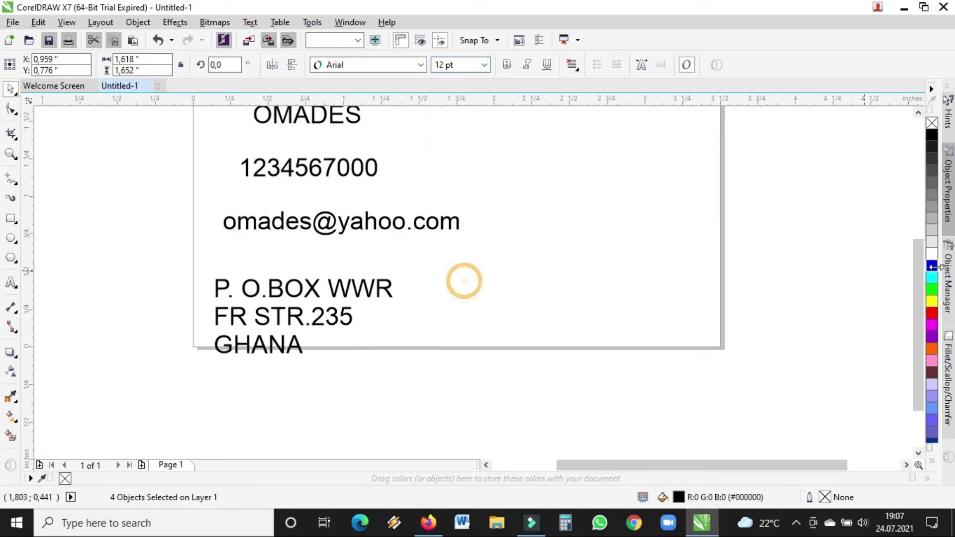
- Stack the four text objects tightly under each other and shift them all left
left_click_drag(919, 299, 912, 267)
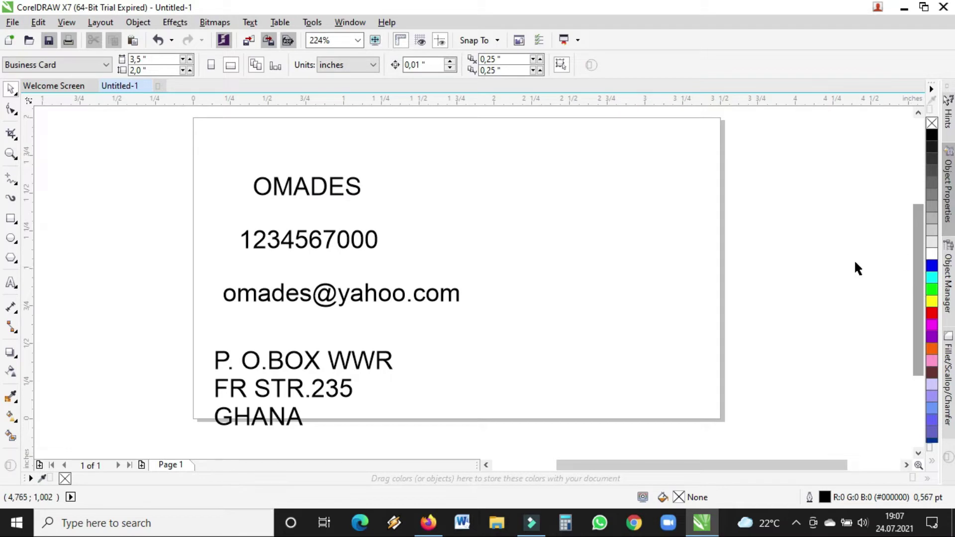
left_click(304, 191)
left_click_drag(305, 191, 278, 148)
left_click_drag(293, 247, 265, 194)
left_click_drag(285, 298, 252, 249)
left_click_drag(280, 365, 256, 293)
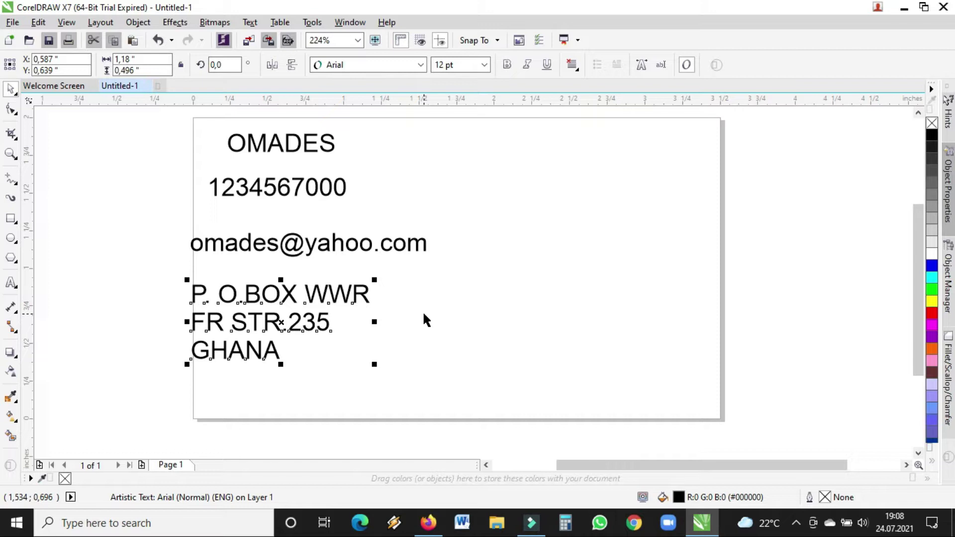
left_click(608, 236)
left_click_drag(141, 124, 495, 406)
left_click_drag(341, 246, 101, 252)
- Draw a 1.43 × 1.992 inch rectangle covering the card's right side, top to bottom
left_click(462, 291)
left_click(11, 217)
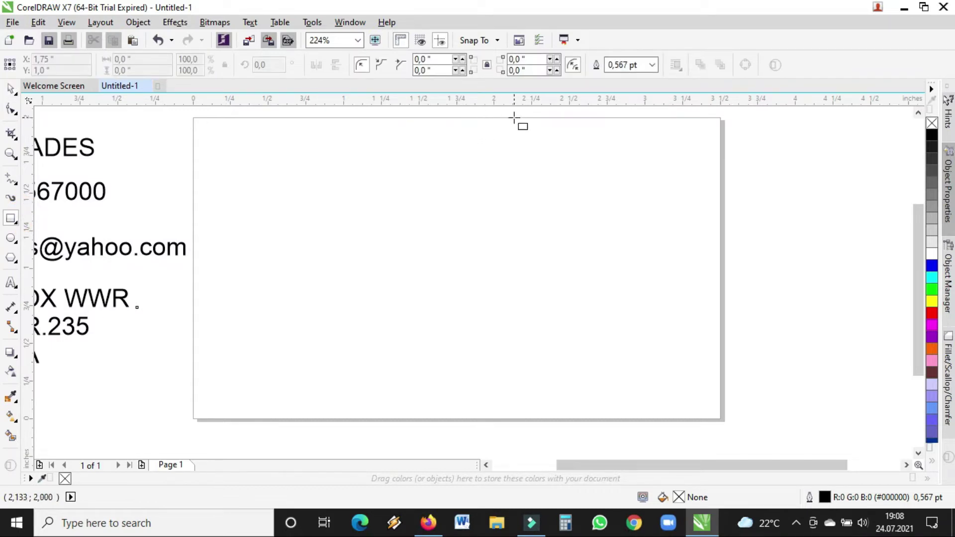
left_click_drag(509, 117, 722, 420)
key("space")
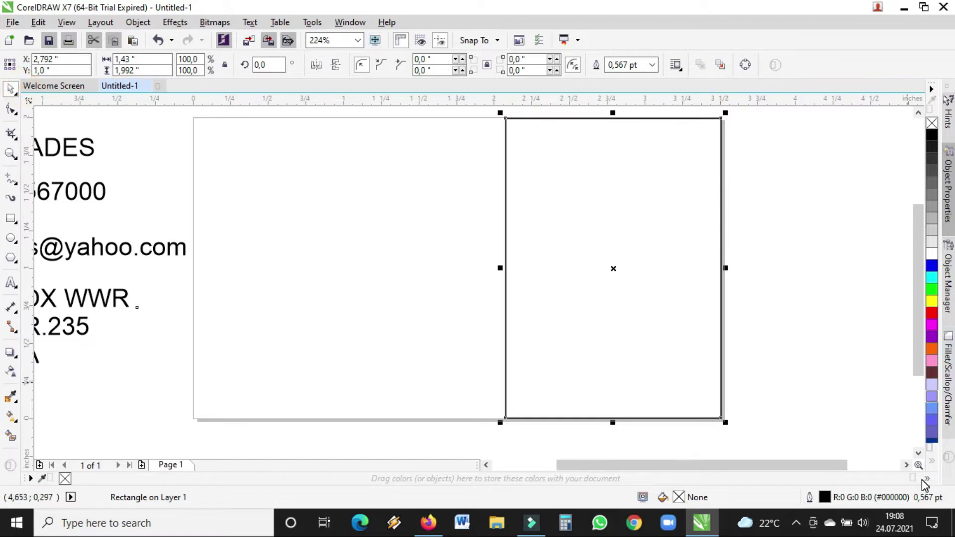
left_click_drag(927, 478, 922, 453)
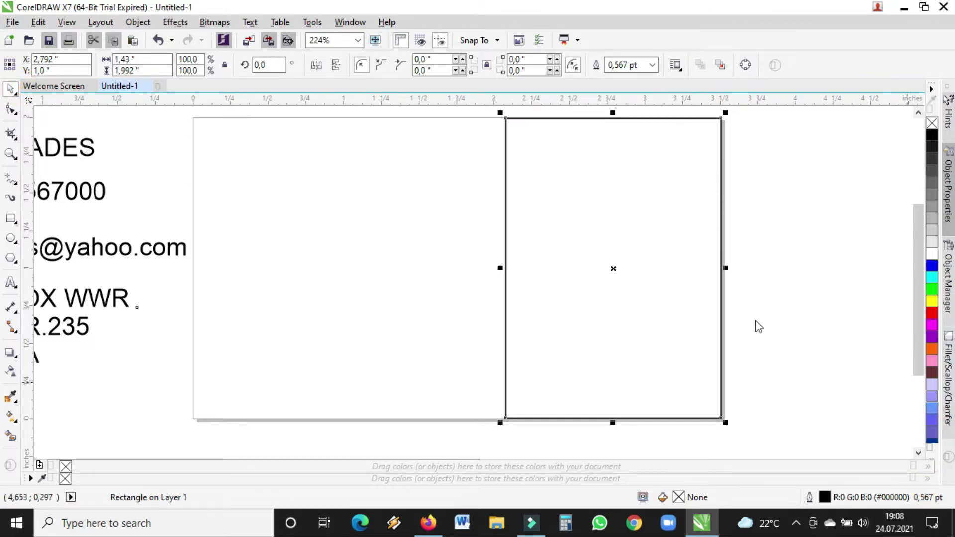
left_click(931, 461)
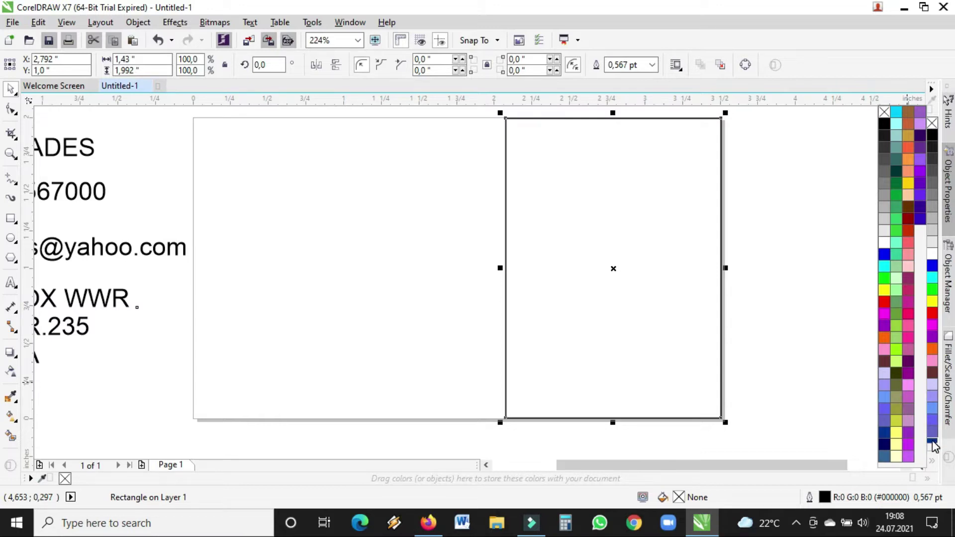
- Fill the rectangle dark blue (#003399) from the expanded colour palette
left_click(665, 305)
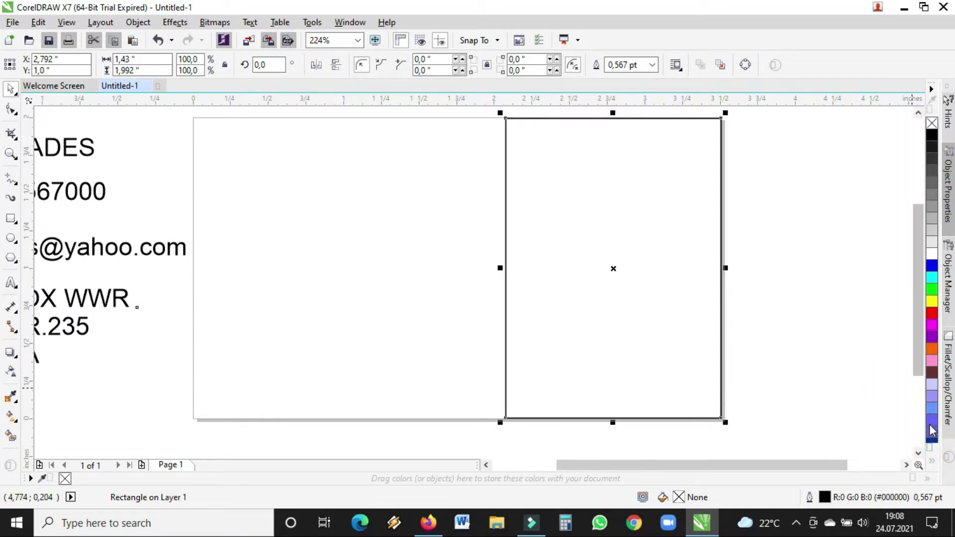
left_click(933, 434)
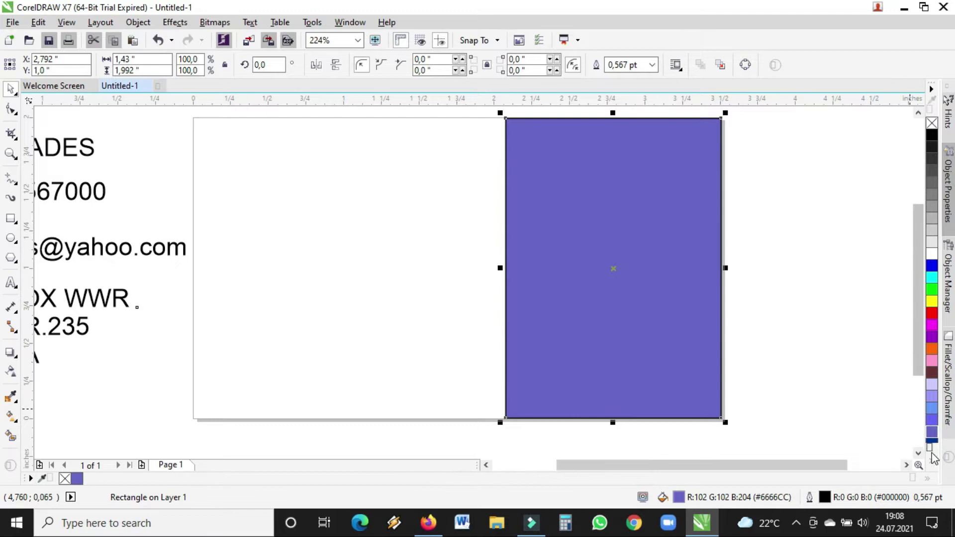
left_click(933, 461)
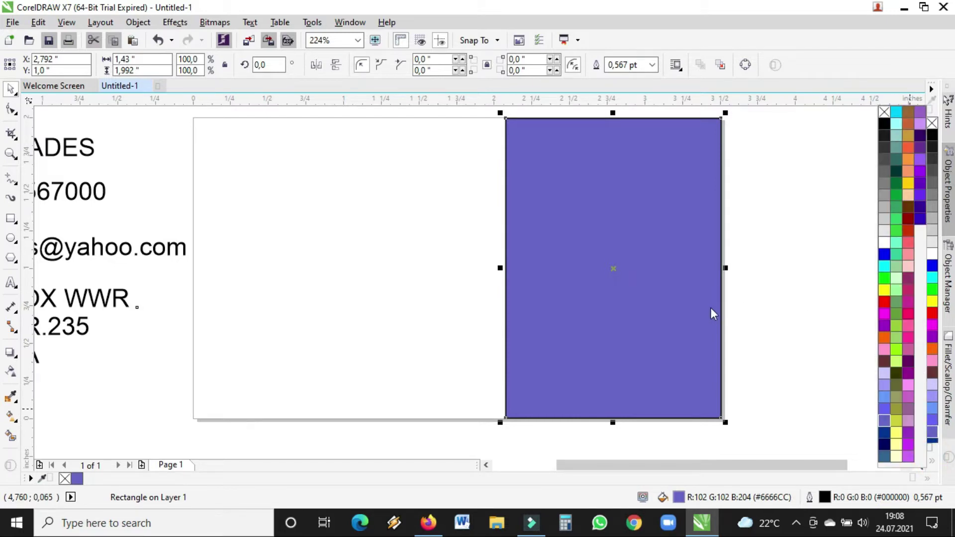
left_click(885, 432)
left_click(761, 204)
- Zoom in close on the blue rectangle's left edge
left_click(644, 175)
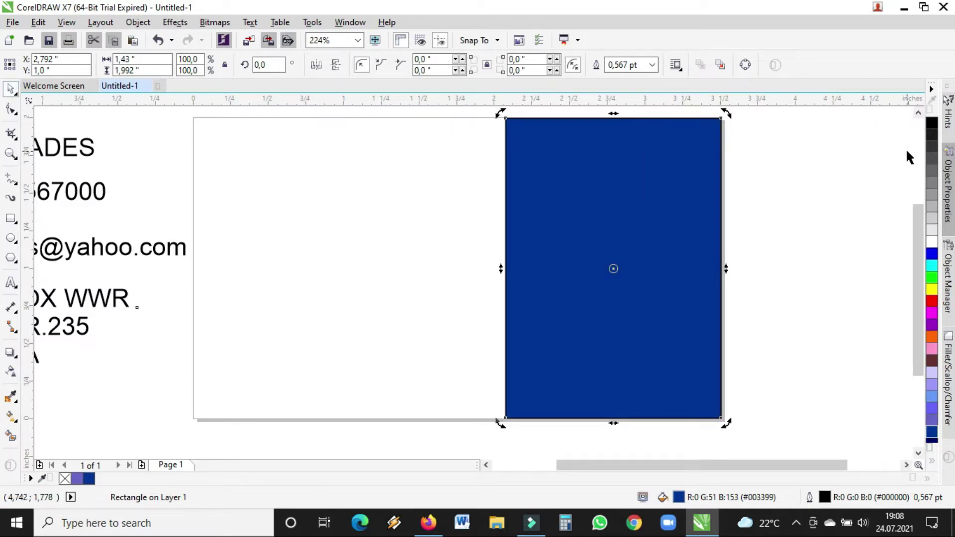
left_click(721, 234)
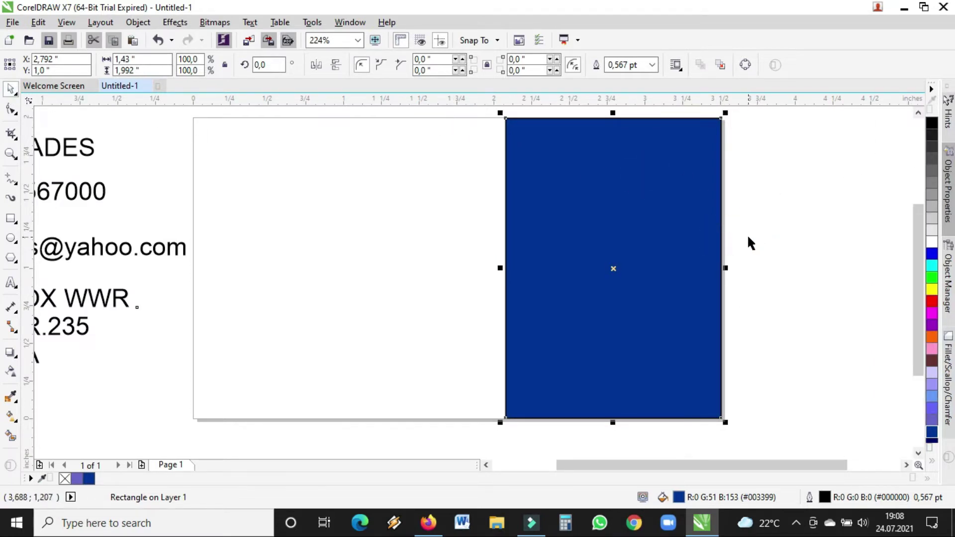
left_click(10, 152)
left_click_drag(490, 207, 553, 249)
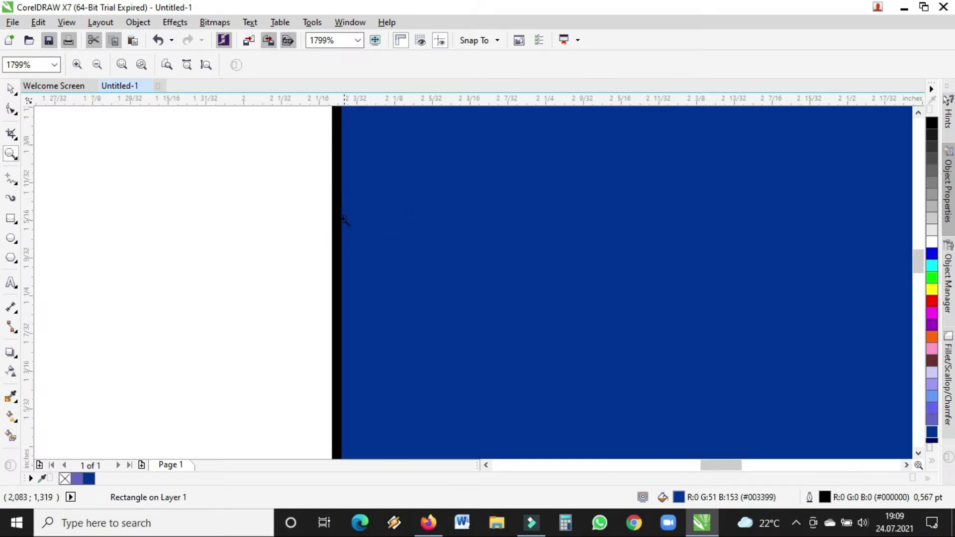
key("space")
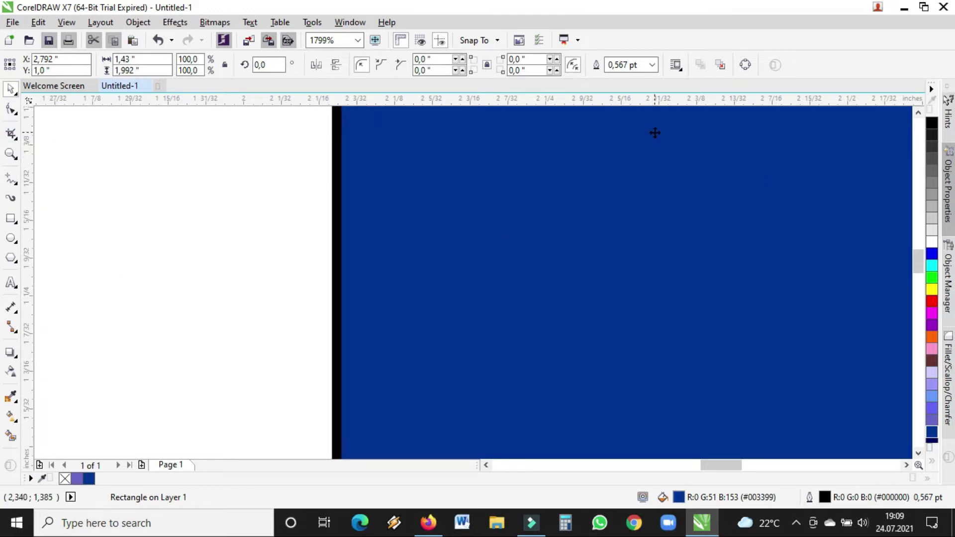
- Set the rectangle's outline width to None and zoom back out to the whole card
left_click(608, 65)
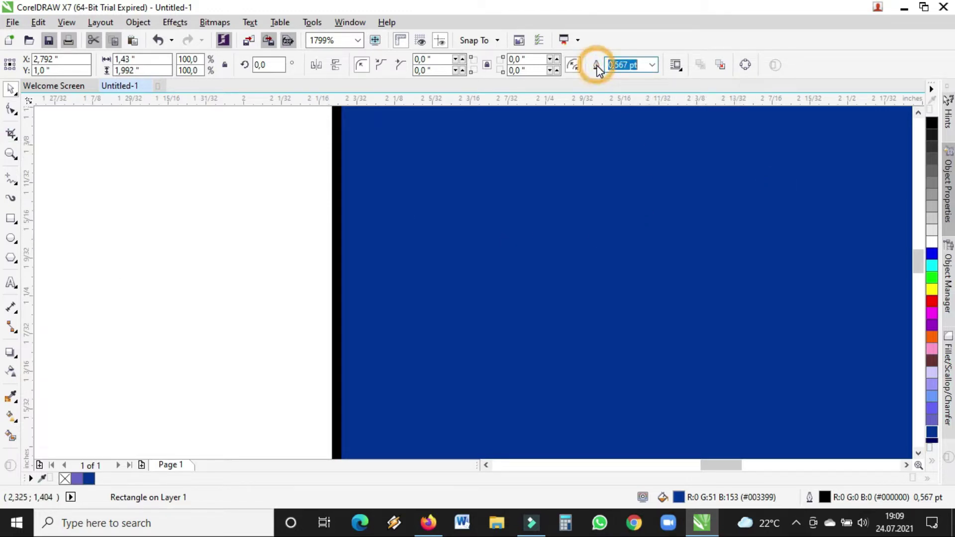
left_click(652, 65)
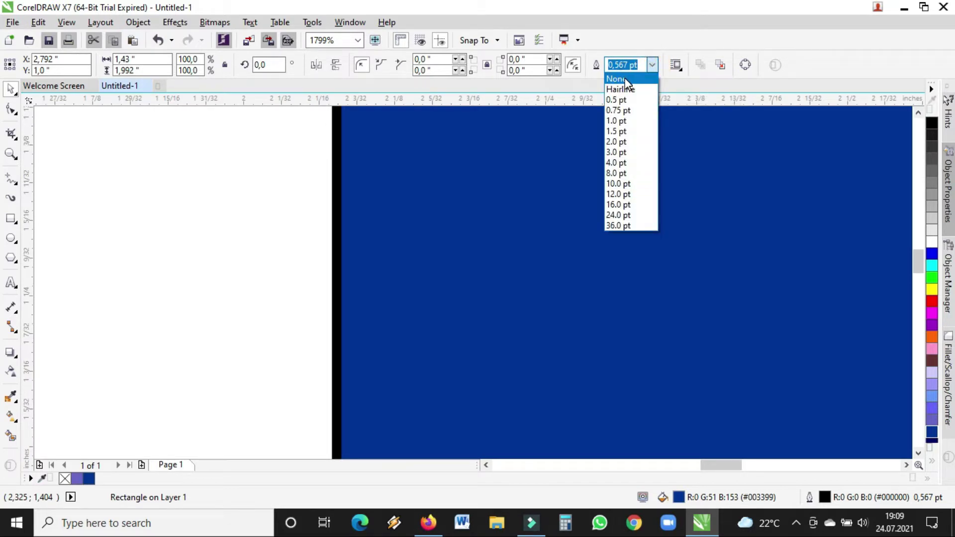
left_click(625, 79)
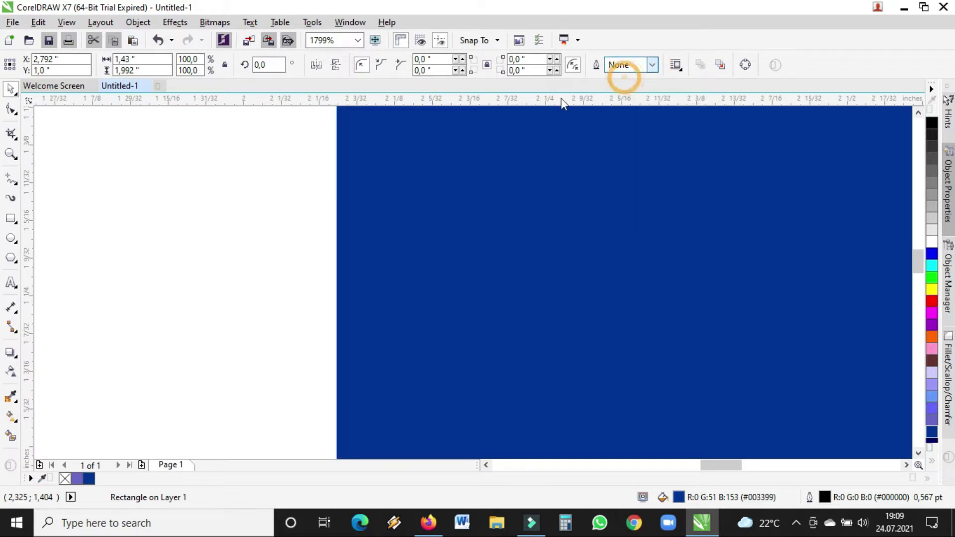
left_click(11, 155)
left_click(100, 66)
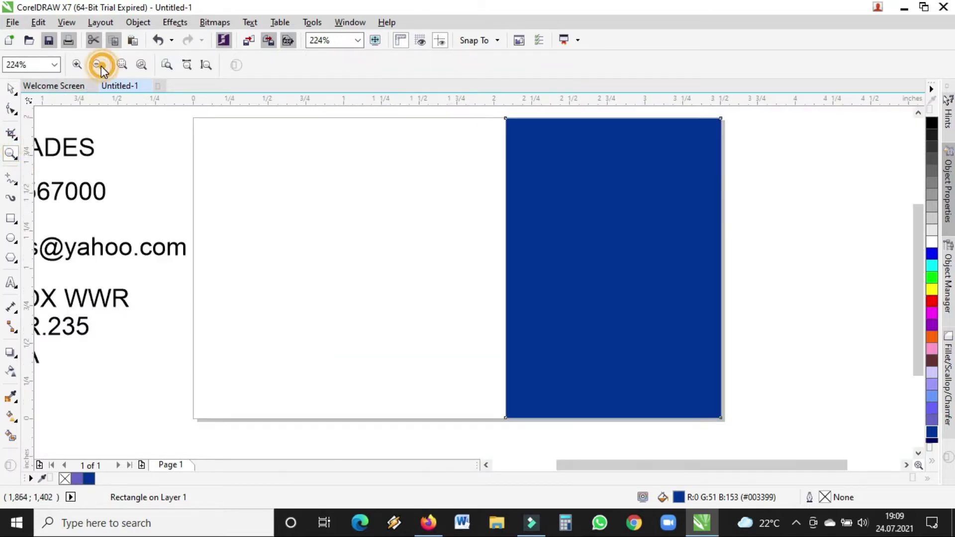
key("space")
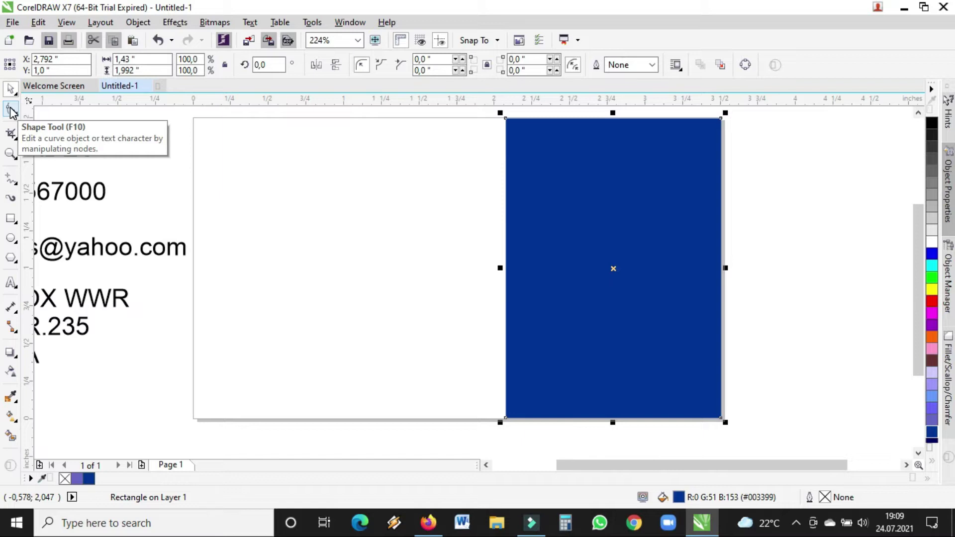
left_click(11, 111)
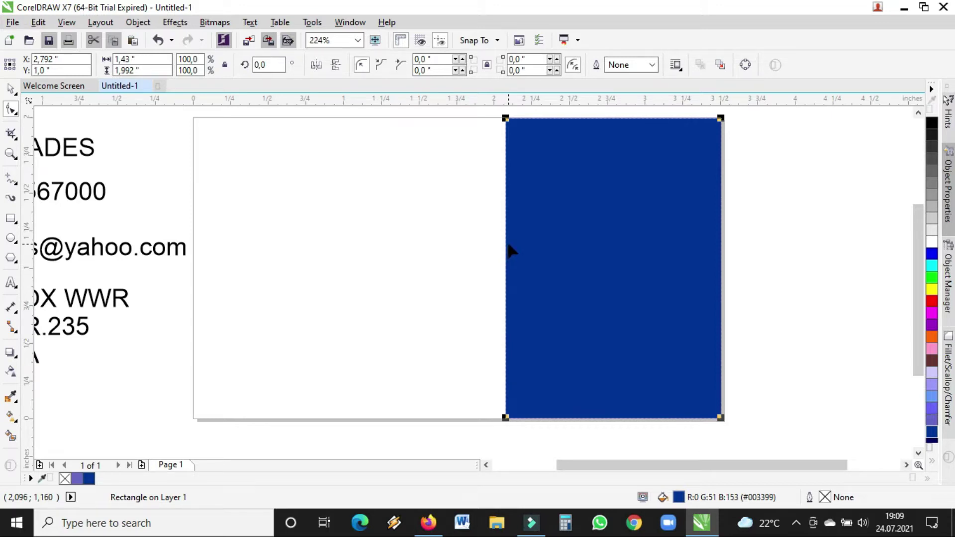
- Convert the rectangle to curves, slide its top-left node right, and open the slanted edge's node options
right_click(508, 246)
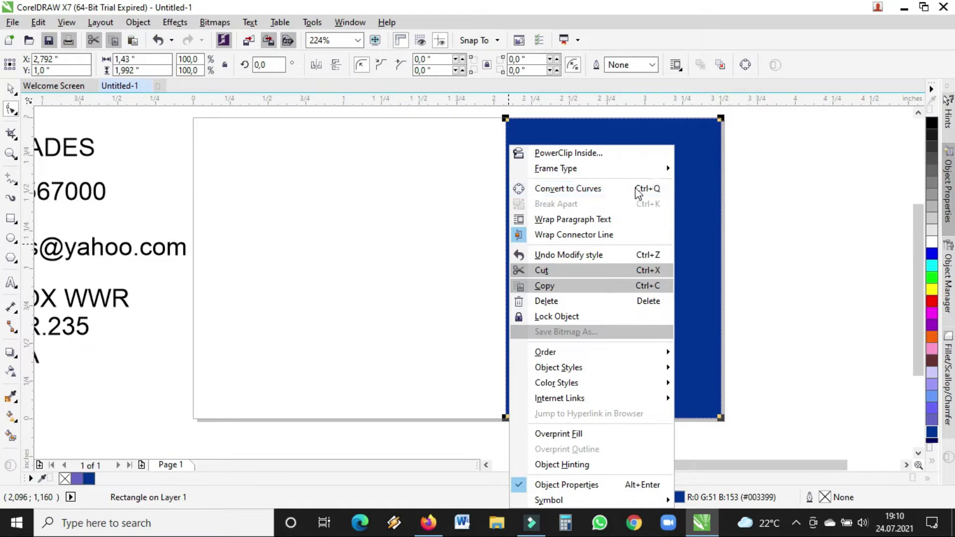
left_click(604, 189)
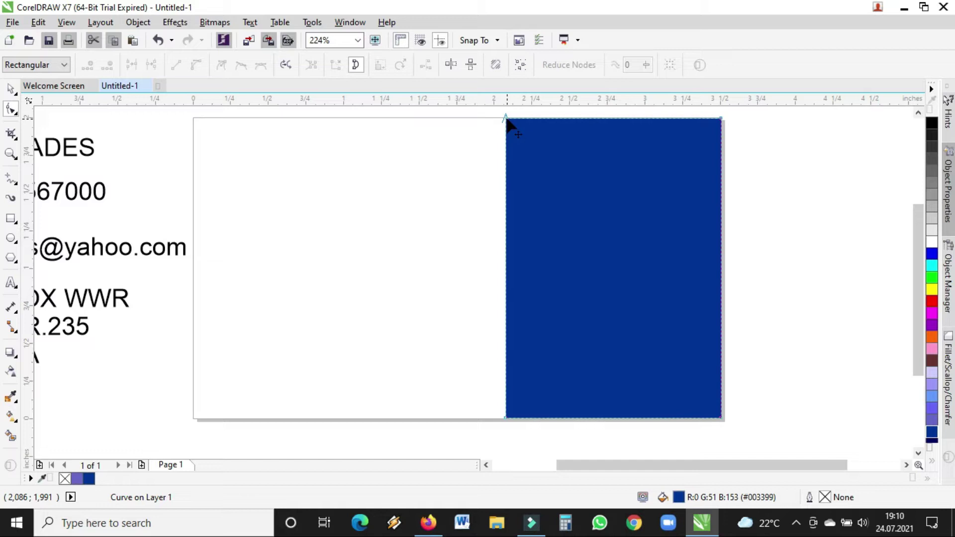
left_click_drag(506, 119, 603, 120)
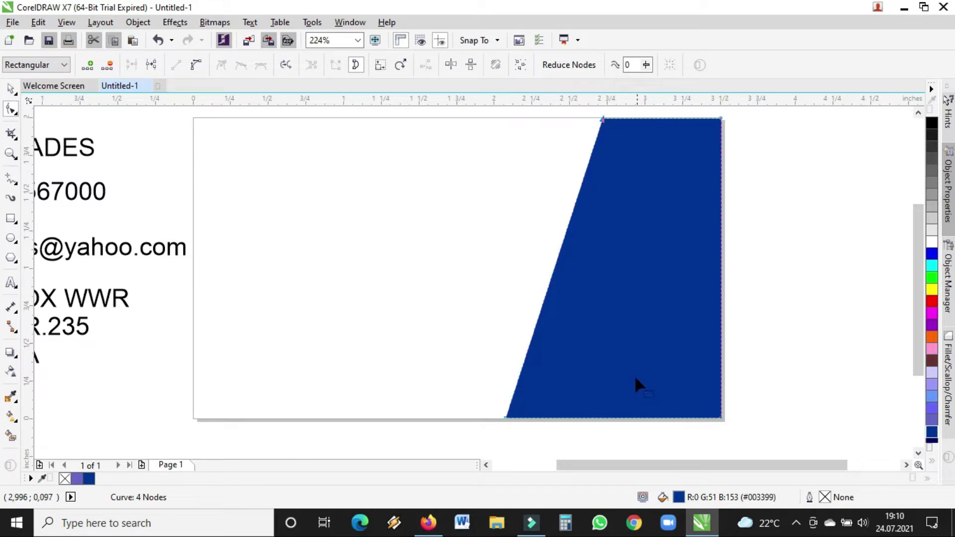
left_click(559, 252)
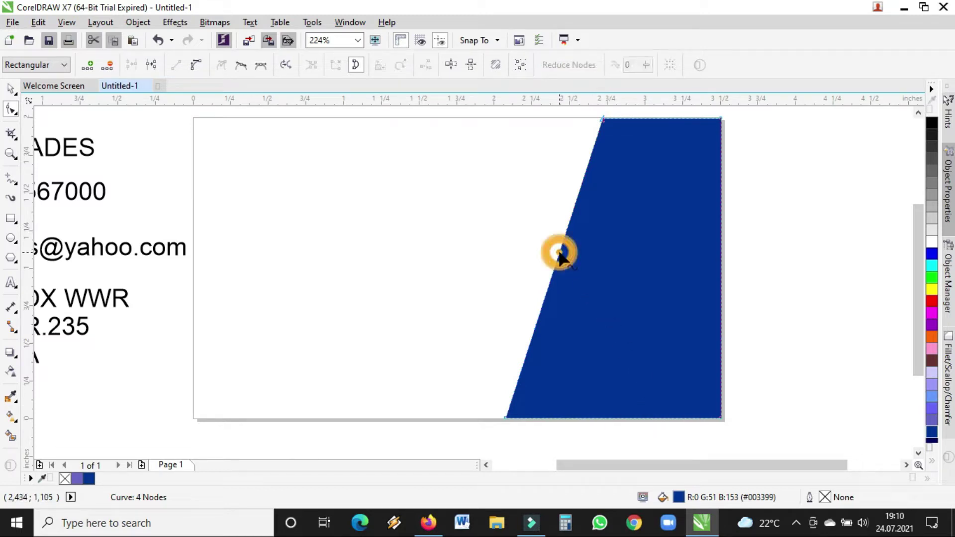
right_click(559, 252)
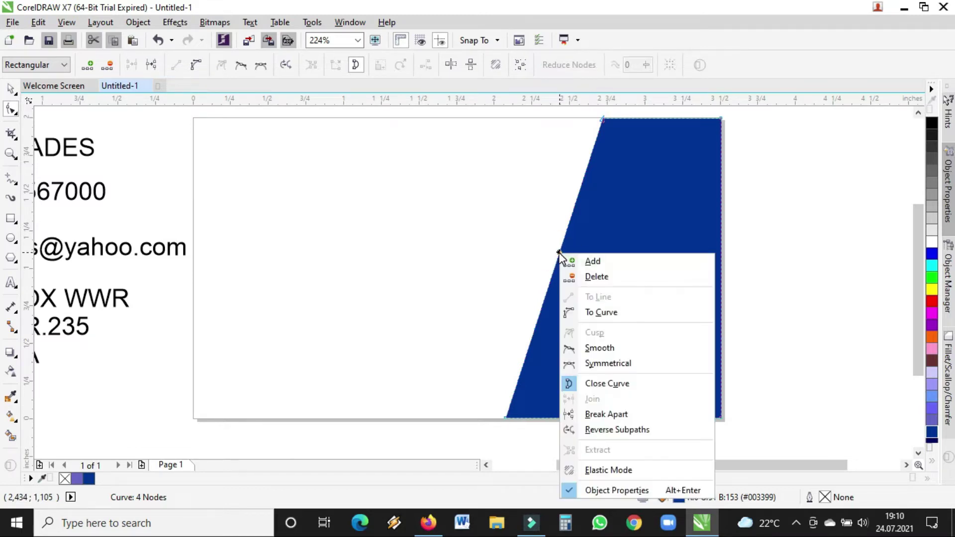
- Turn the slanted left edge into a curve and bow it outward with its control handles
left_click(603, 312)
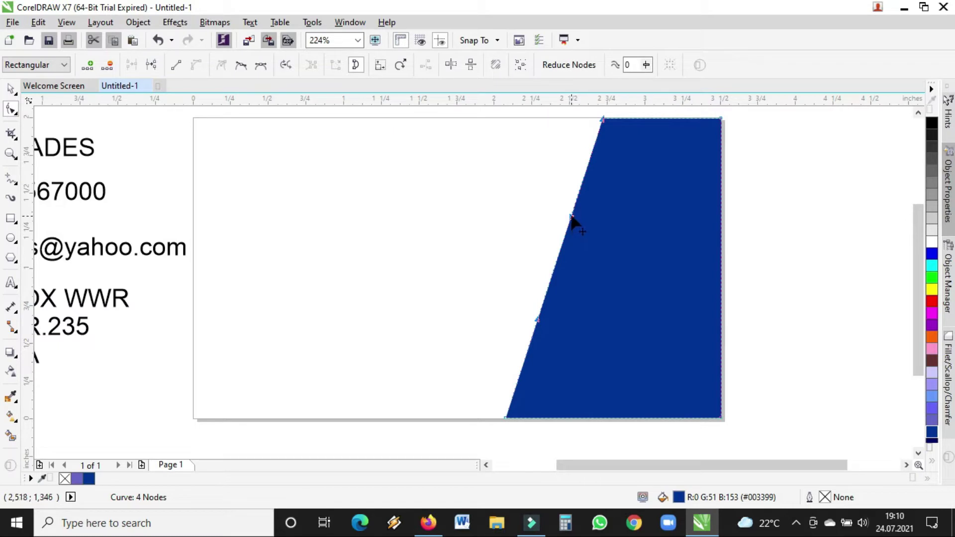
left_click_drag(572, 217, 519, 195)
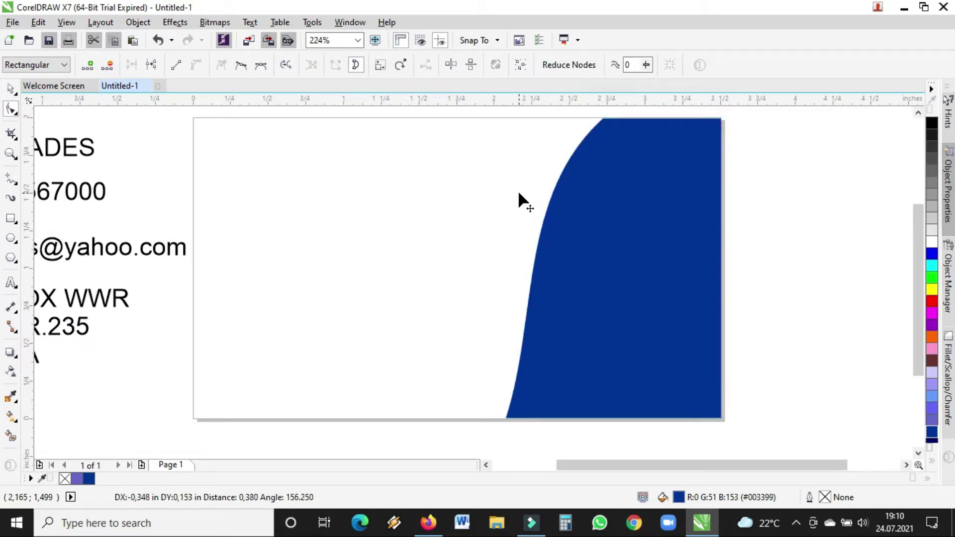
left_click_drag(538, 319, 464, 279)
left_click_drag(519, 194, 538, 168)
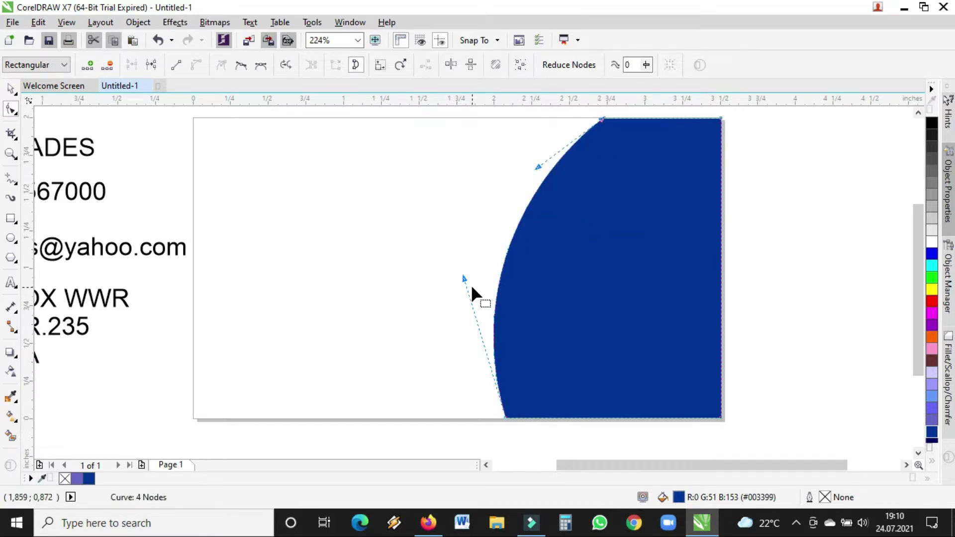
left_click_drag(464, 277, 472, 296)
left_click_drag(538, 167, 546, 148)
left_click_drag(473, 295, 471, 300)
- Adjust the bottom and top corner nodes to finish a smooth convex arc
left_click_drag(505, 418, 494, 417)
left_click_drag(546, 149, 554, 145)
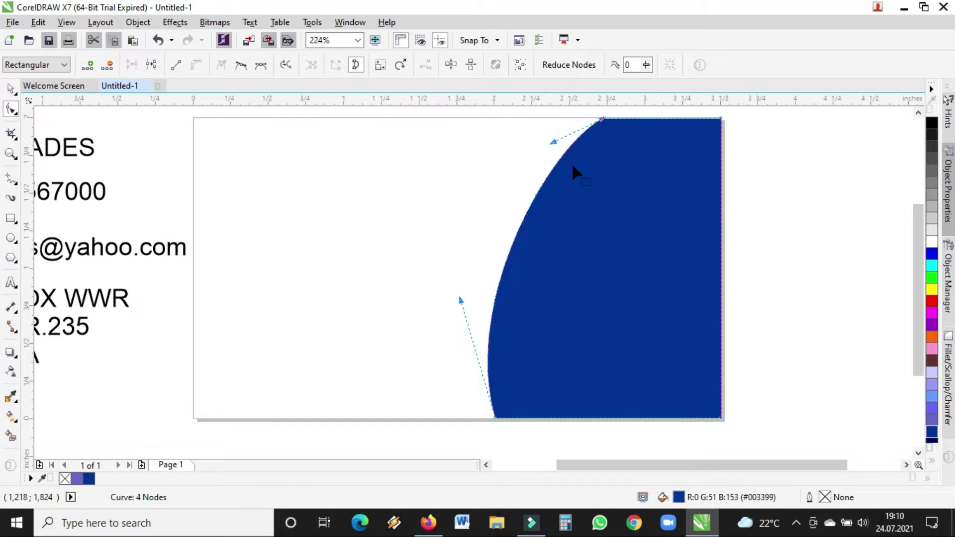
left_click_drag(601, 121, 635, 120)
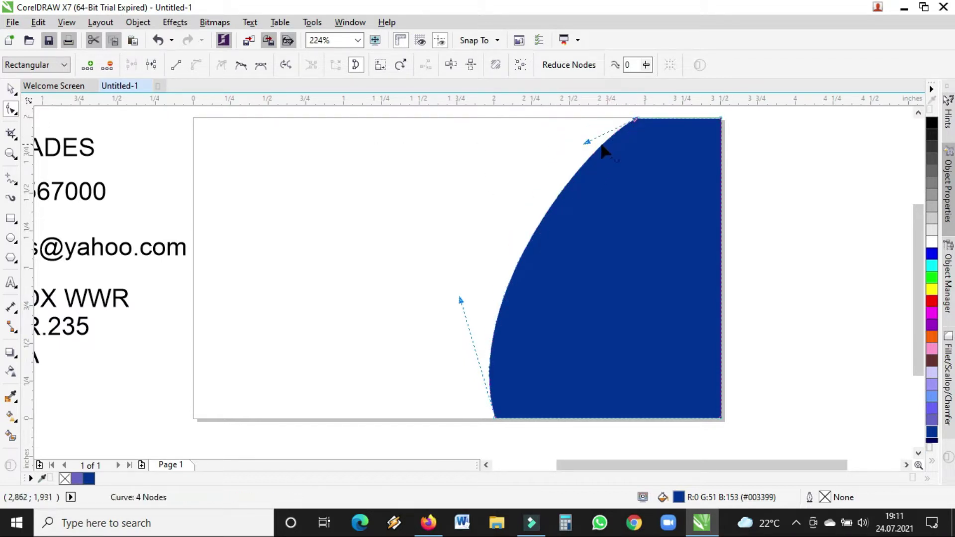
left_click_drag(591, 143, 550, 137)
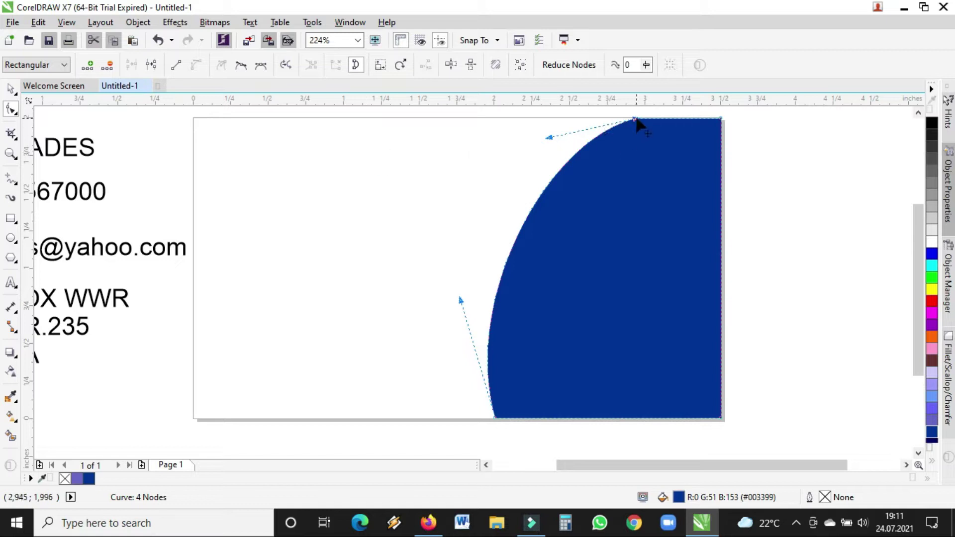
left_click_drag(634, 119, 628, 119)
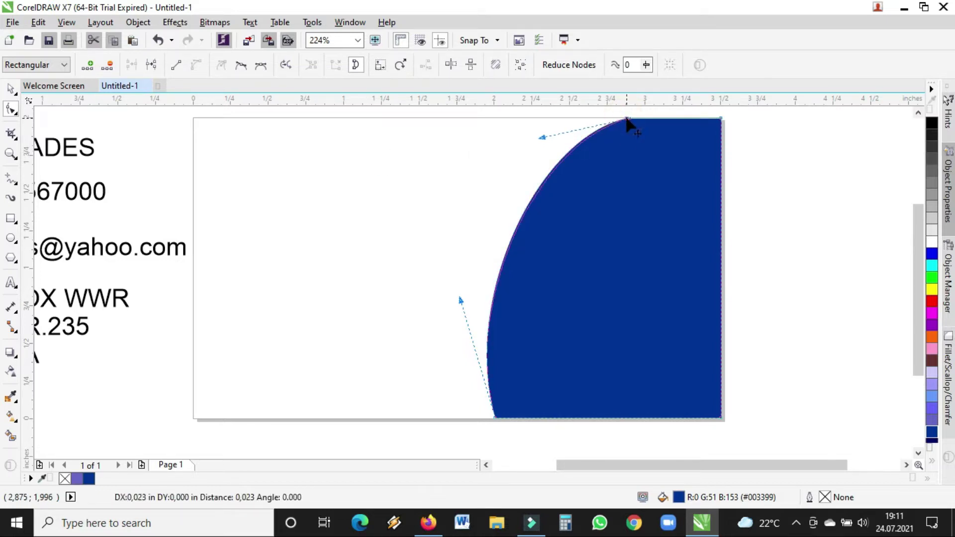
left_click(14, 88)
- Draw a freehand triangle from the blue shape's top edge to the left of its arc
left_click(344, 148)
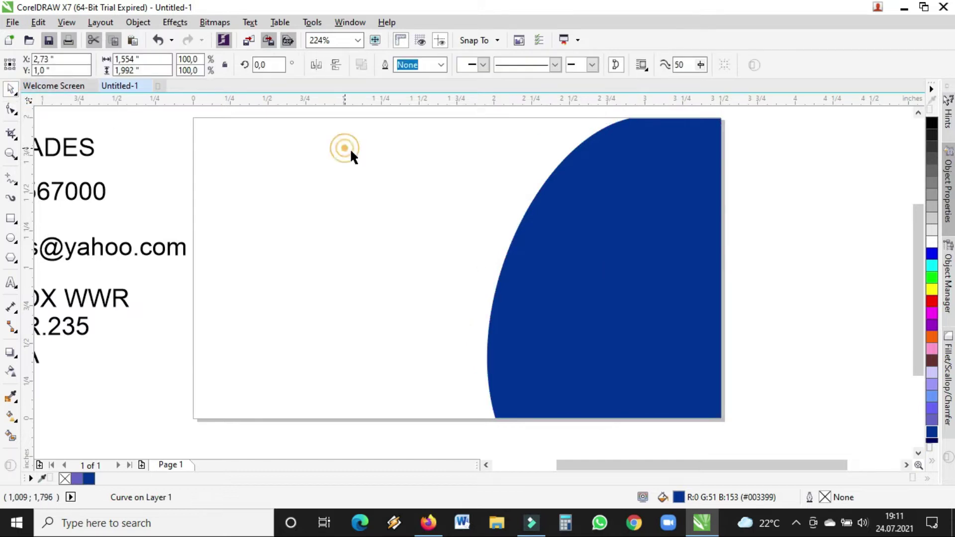
left_click(829, 254)
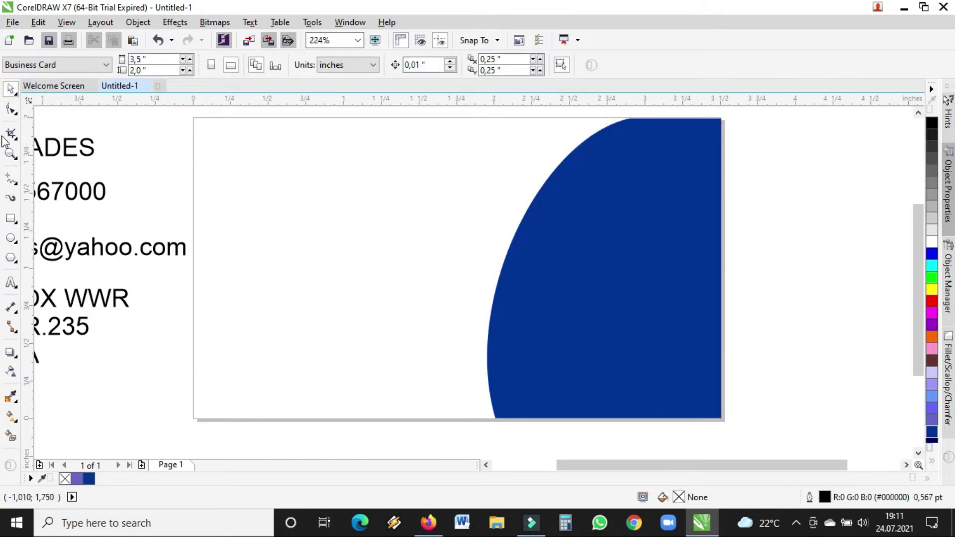
left_click(11, 180)
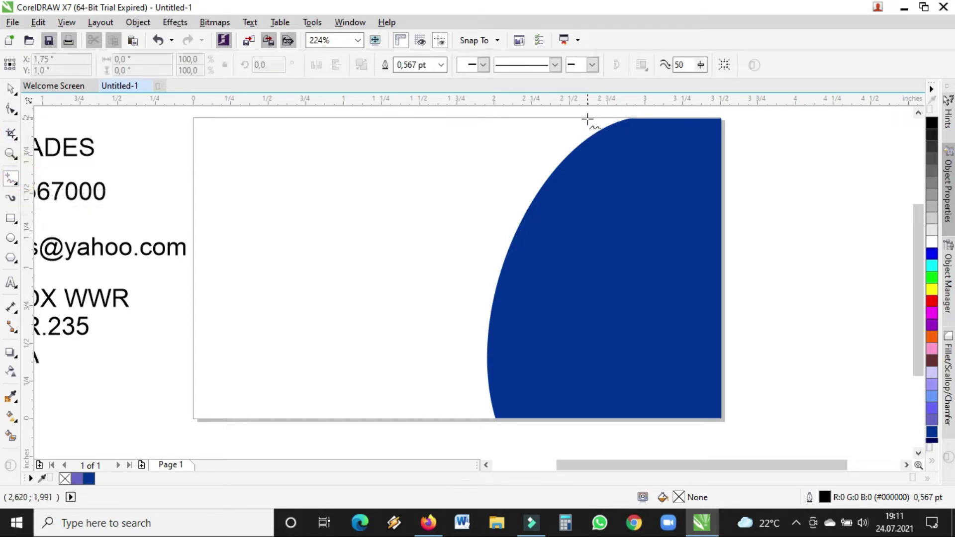
left_click(588, 118)
double_click(456, 280)
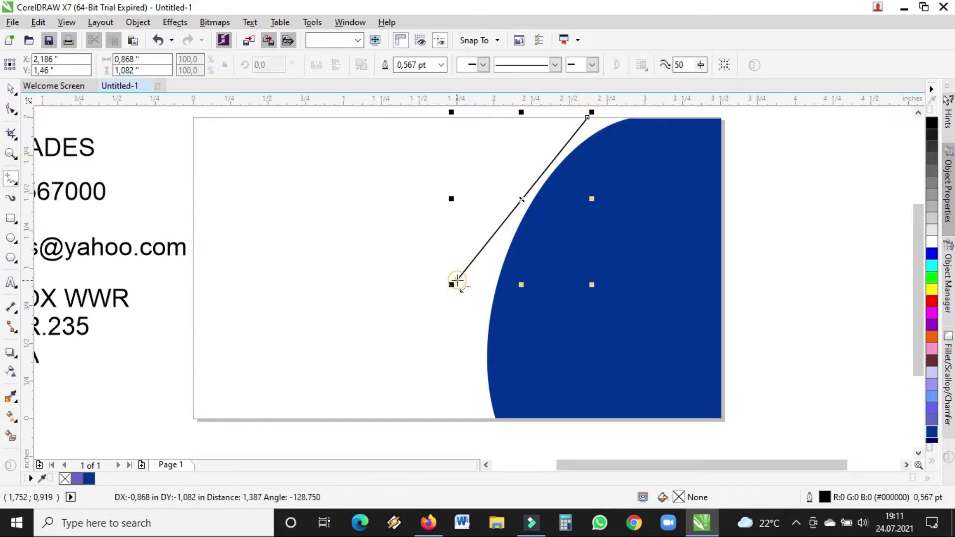
double_click(509, 298)
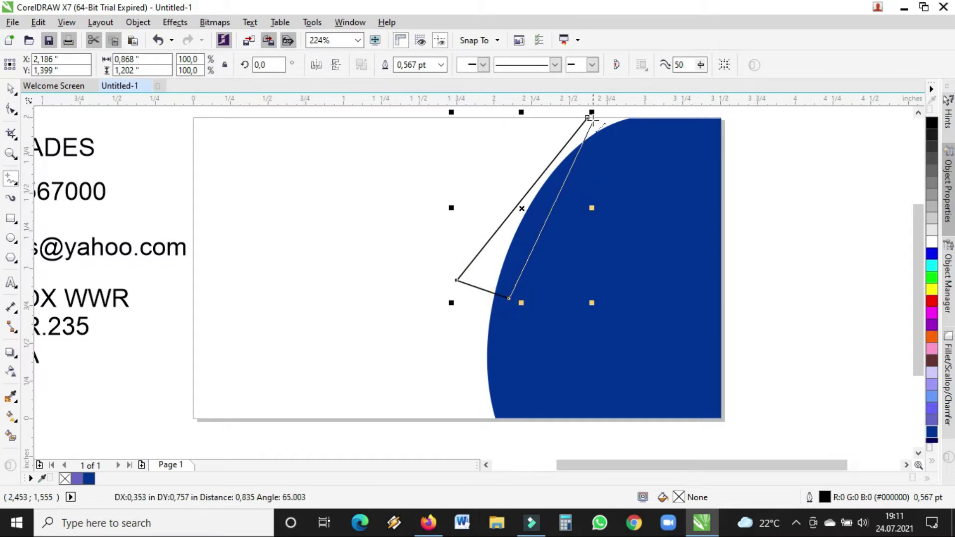
left_click(587, 118)
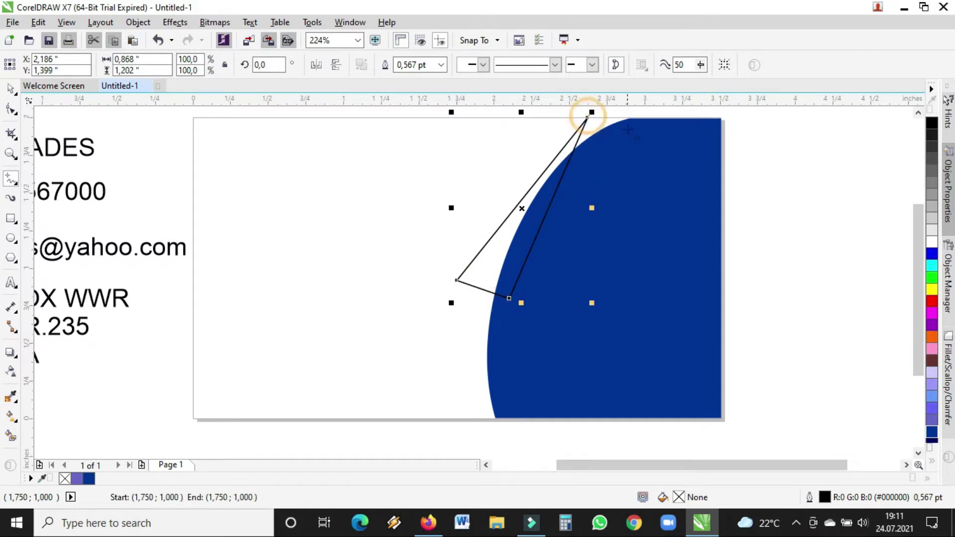
- Stretch the triangle's right node along the top edge and curve its inner side to follow the arc
left_click(10, 89)
left_click(11, 109)
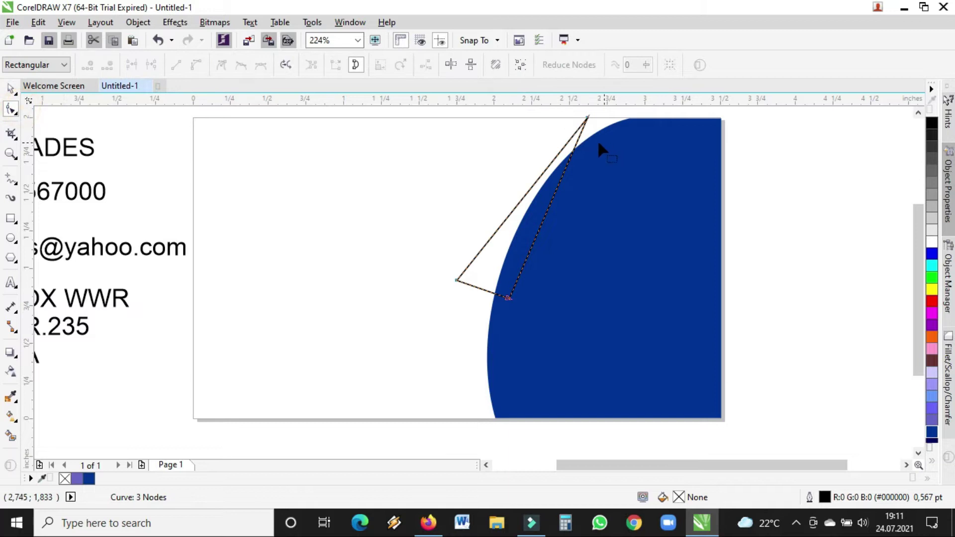
left_click_drag(581, 138, 657, 124)
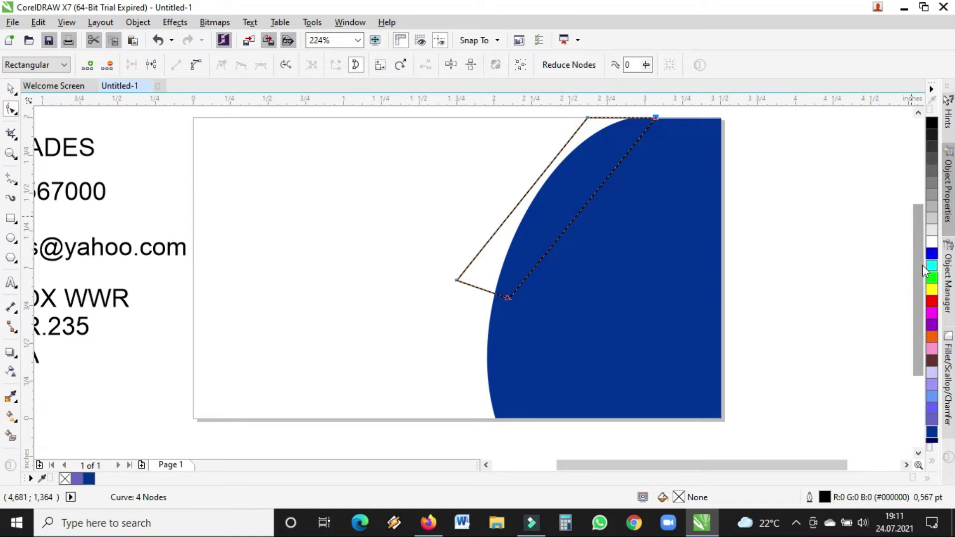
left_click(568, 227)
left_click(197, 65)
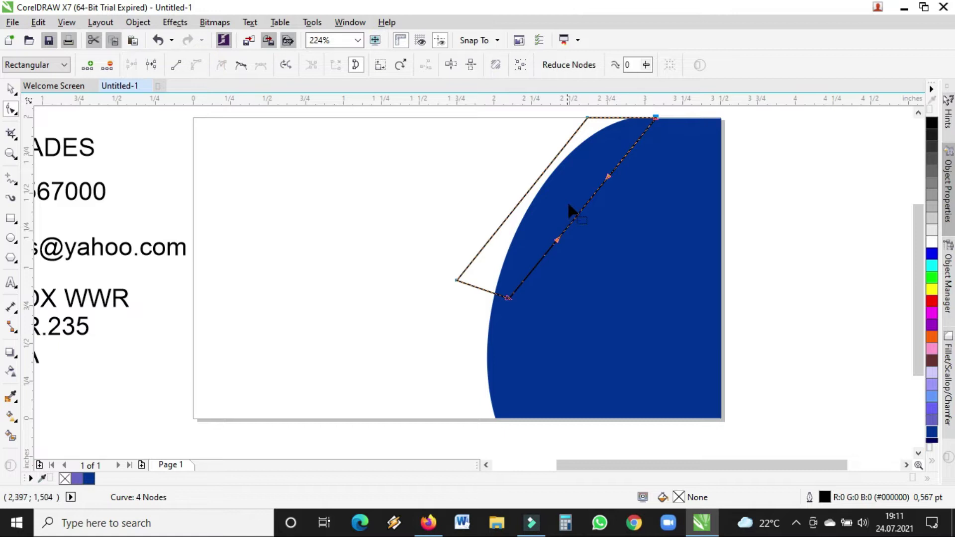
left_click_drag(580, 213, 561, 186)
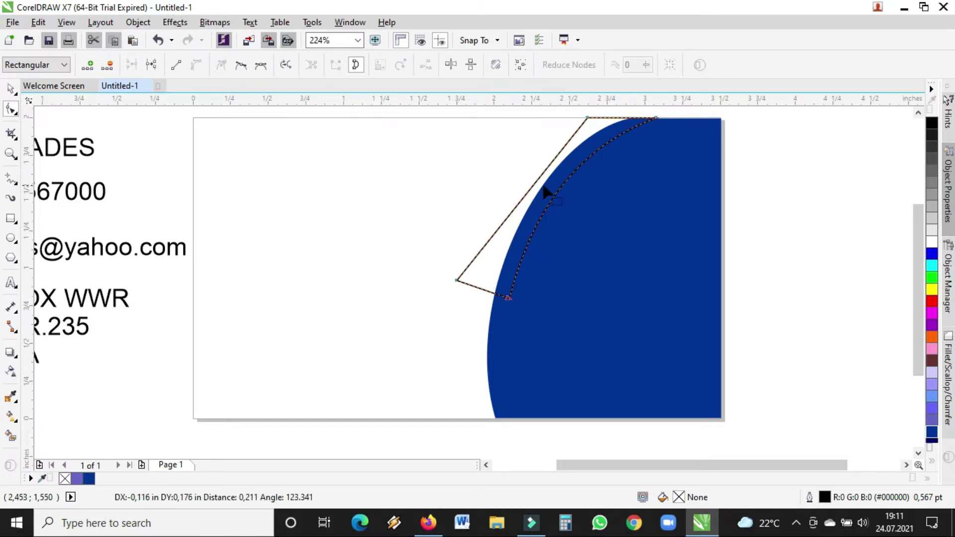
- Bow the triangle's outer side and refine its end nodes into a thin crescent band
left_click(533, 183)
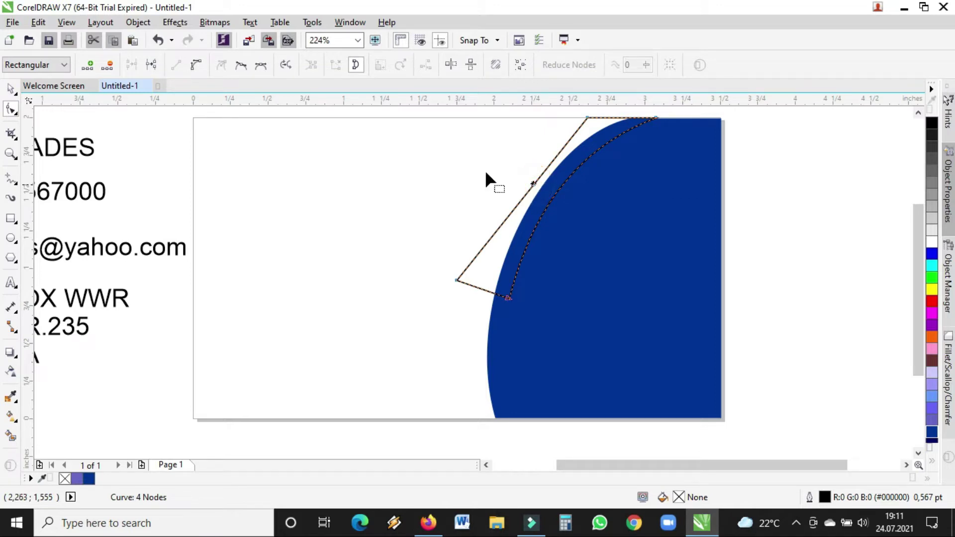
left_click(198, 66)
left_click_drag(527, 194, 520, 182)
left_click_drag(457, 280, 463, 283)
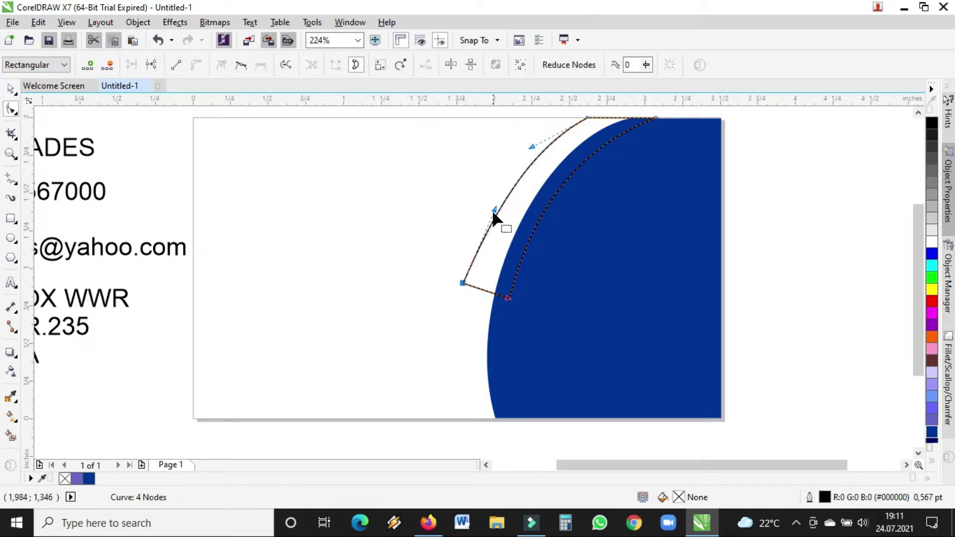
left_click(490, 205)
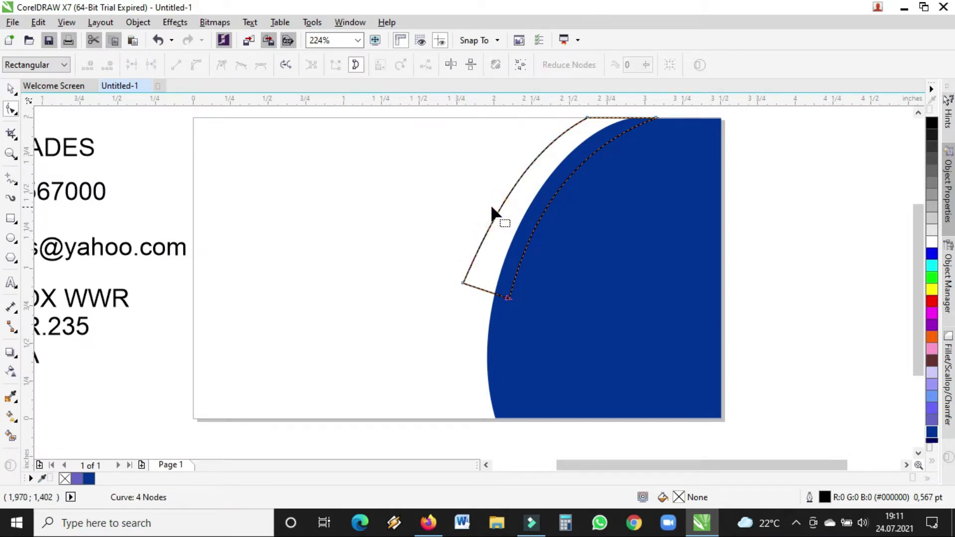
left_click(463, 283)
left_click_drag(494, 209, 488, 207)
left_click_drag(588, 118, 593, 119)
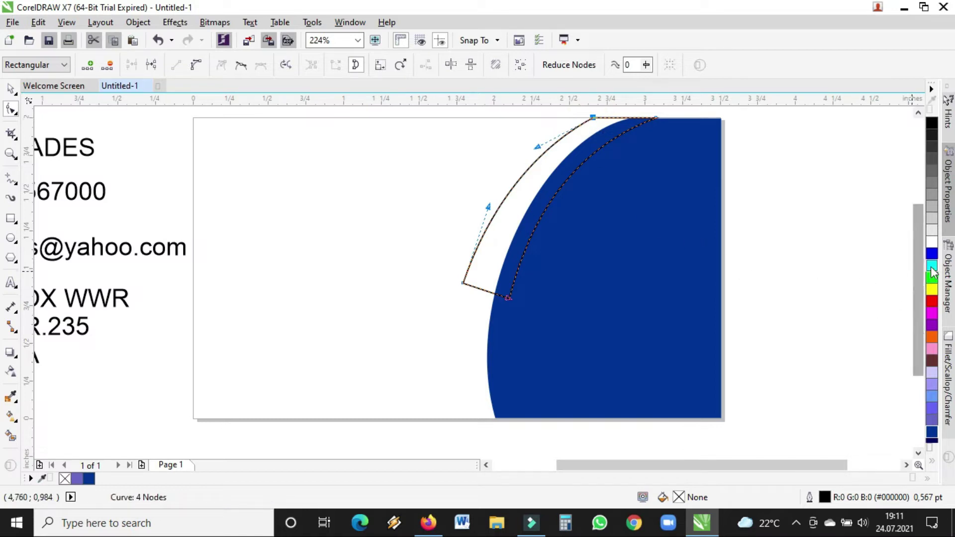
left_click(933, 462)
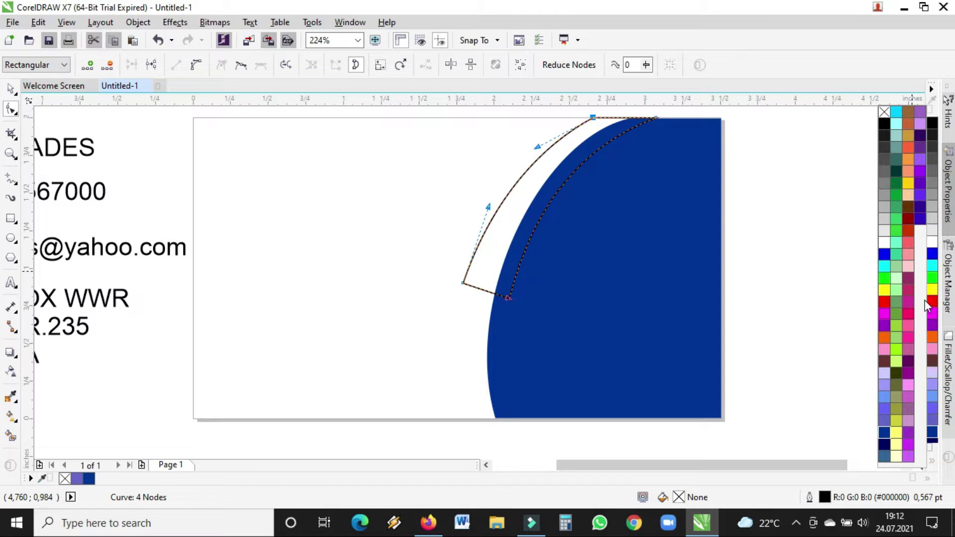
- Fill the curved band yellow (#FFCC00) and select the blue shape
left_click(908, 183)
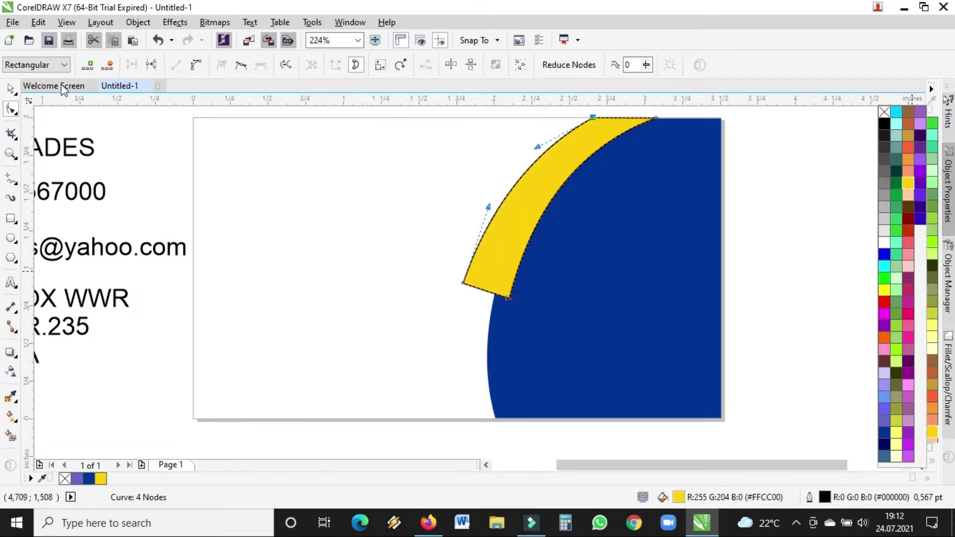
left_click(10, 89)
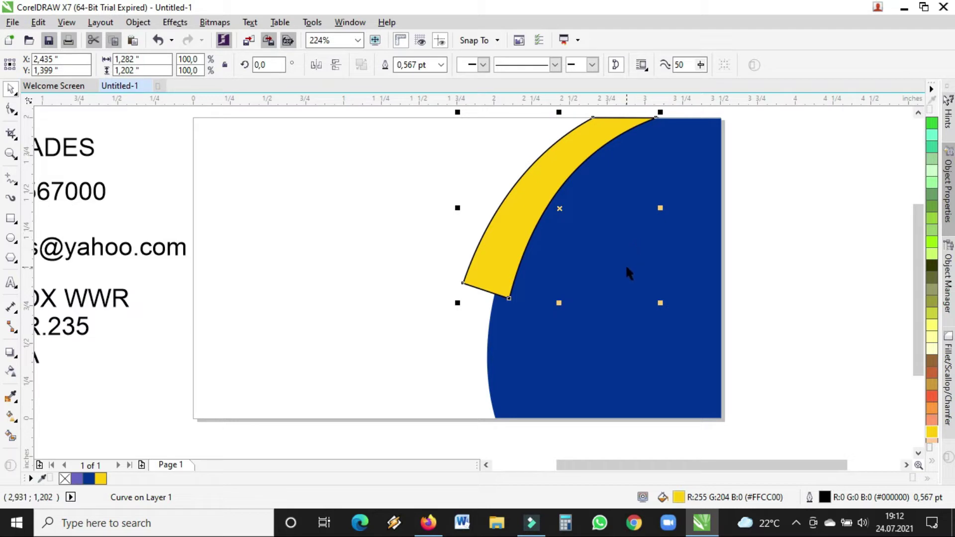
left_click(491, 370)
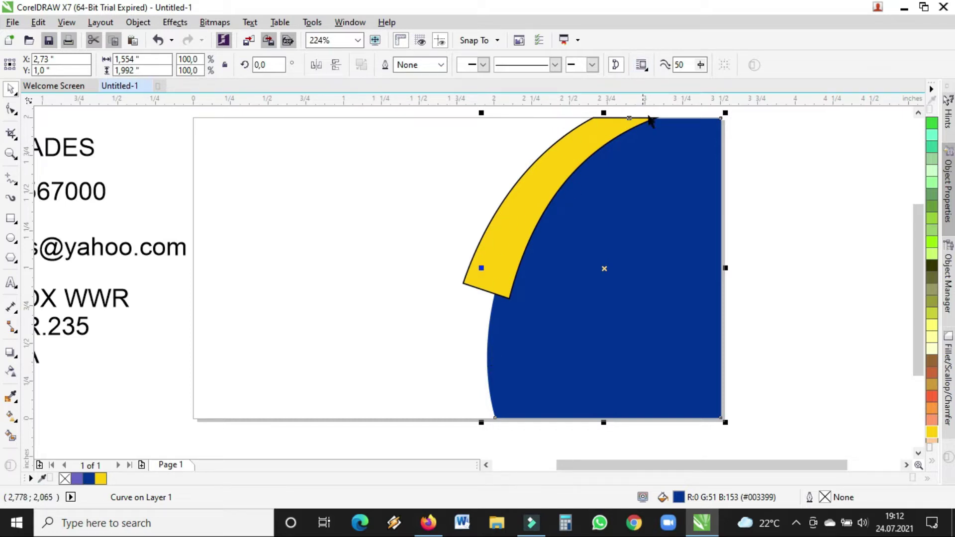
- Send the yellow band behind the blue shape
left_click(774, 160)
left_click(572, 155)
right_click(573, 155)
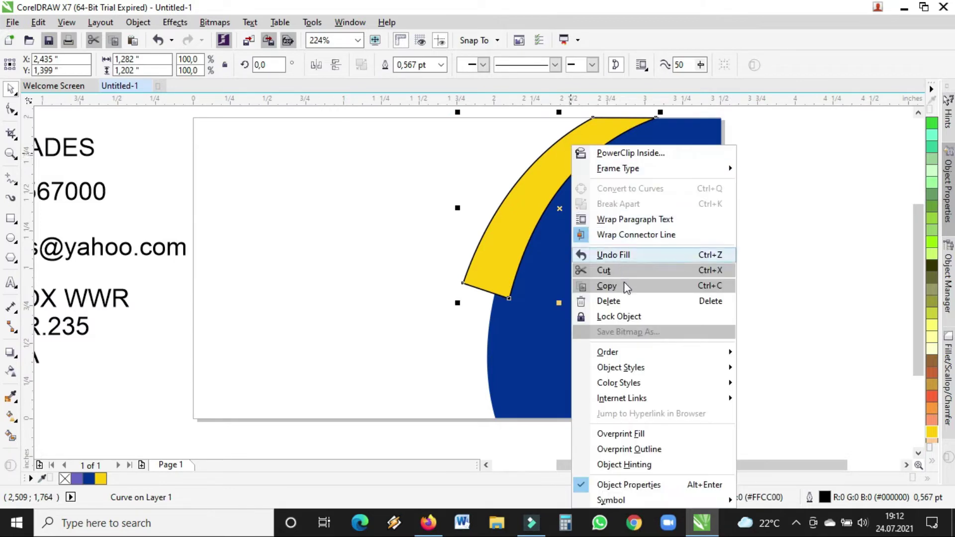
mouse_move(631, 355)
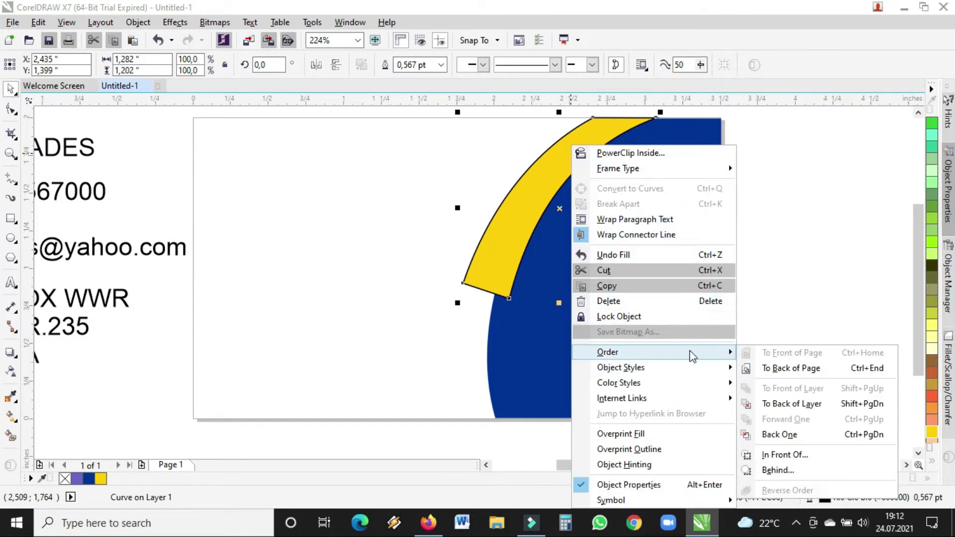
left_click(787, 379)
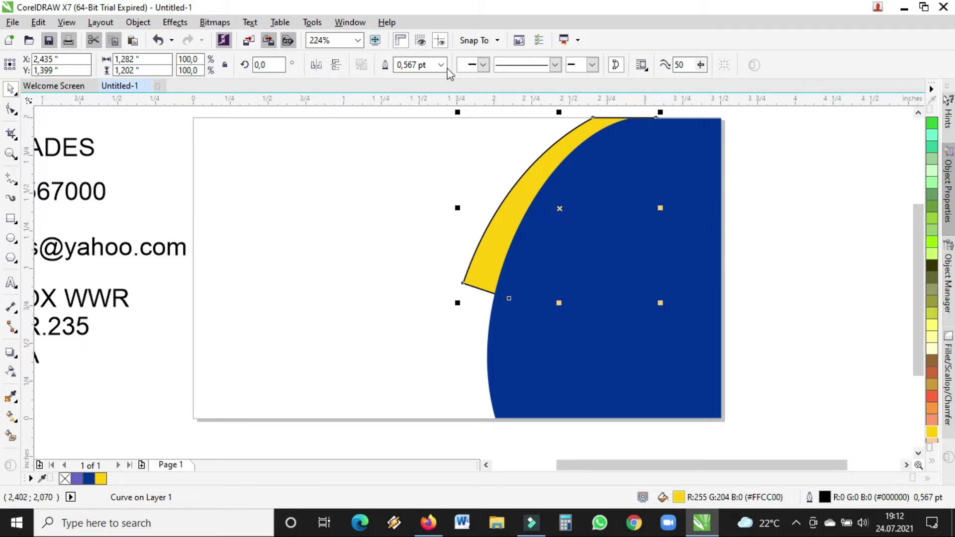
- Set the yellow arc's outline width to None
left_click(11, 153)
left_click_drag(494, 177, 548, 207)
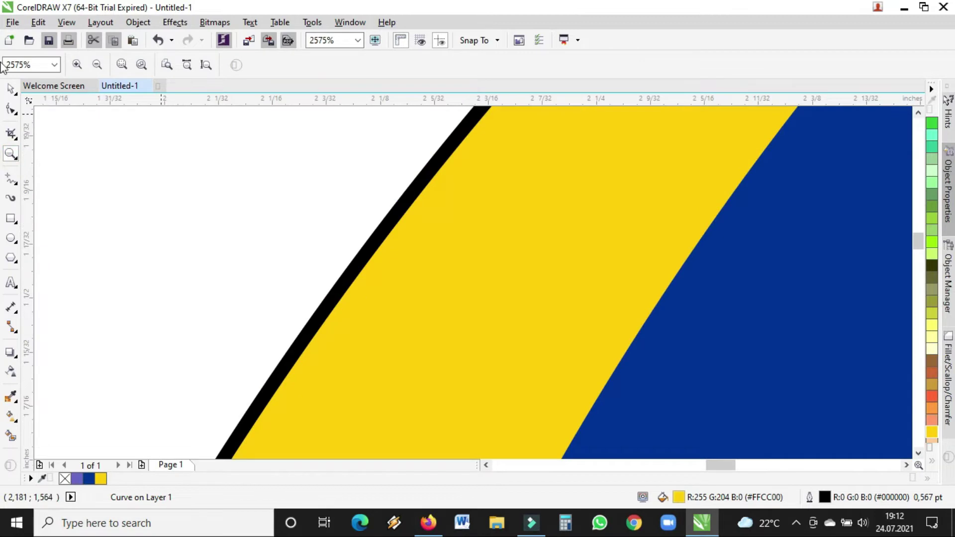
left_click(11, 89)
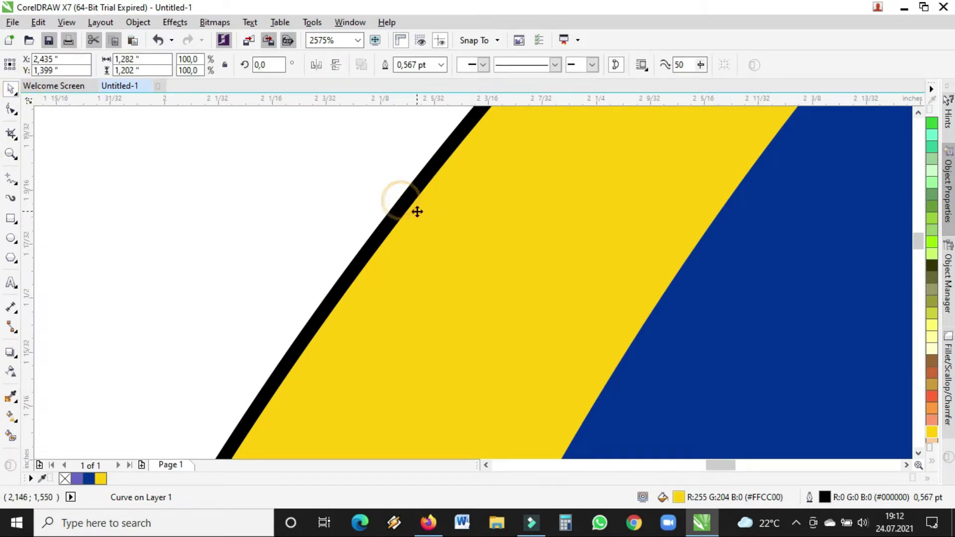
left_click(442, 65)
left_click(417, 78)
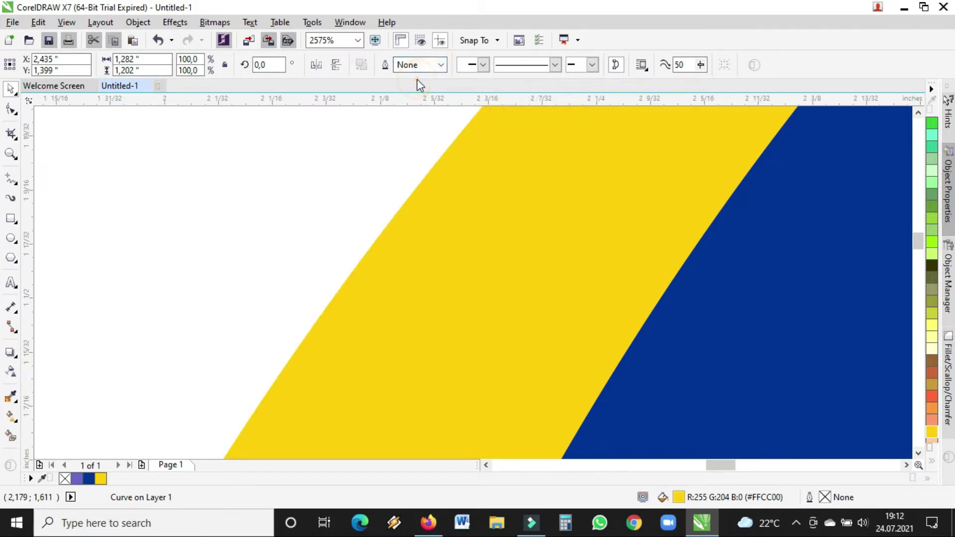
- Stretch the blue shape up to the card's top edge
left_click(11, 154)
left_click(97, 64)
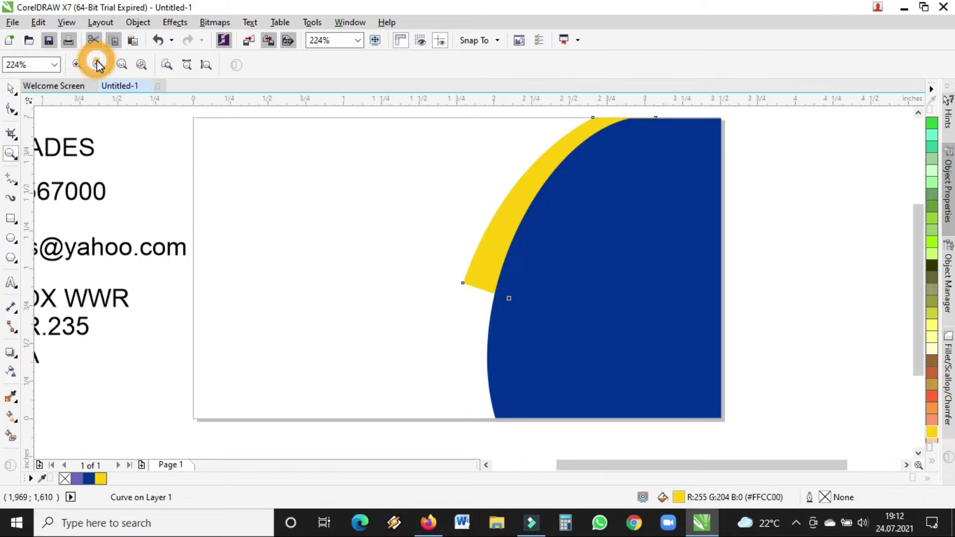
left_click(97, 64)
left_click_drag(555, 140, 701, 188)
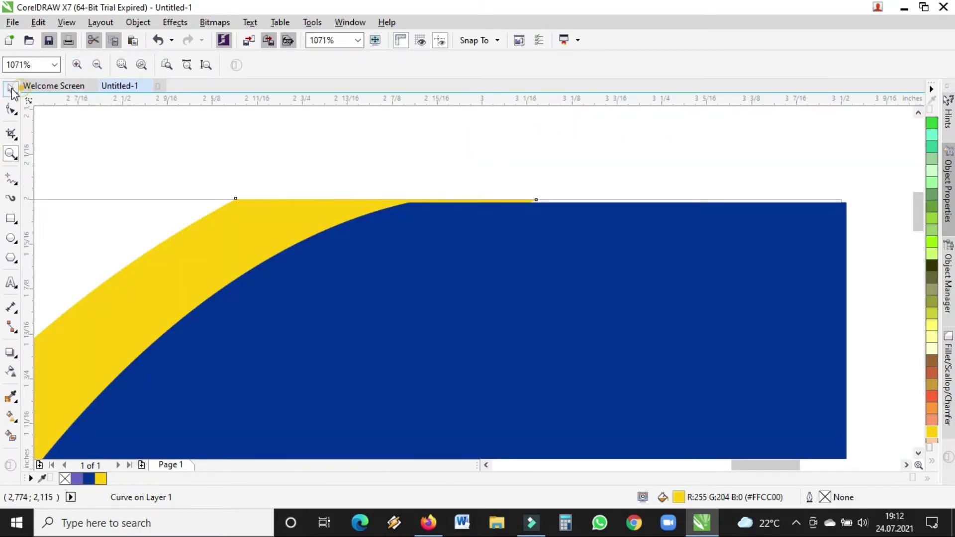
left_click(11, 89)
left_click(583, 220)
left_click_drag(287, 198, 291, 194)
left_click(522, 184)
- Reshape the yellow curve's top node and upper bend
left_click(12, 154)
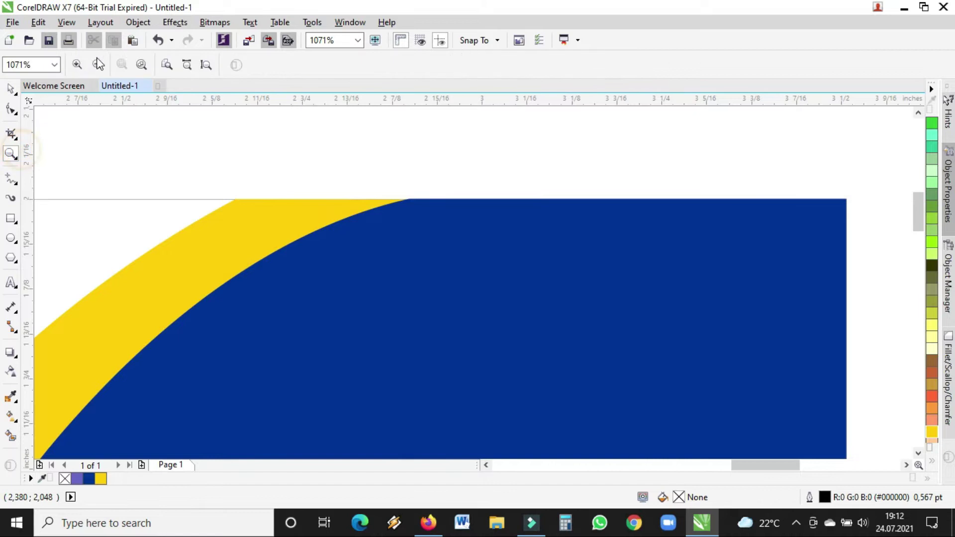
left_click(97, 65)
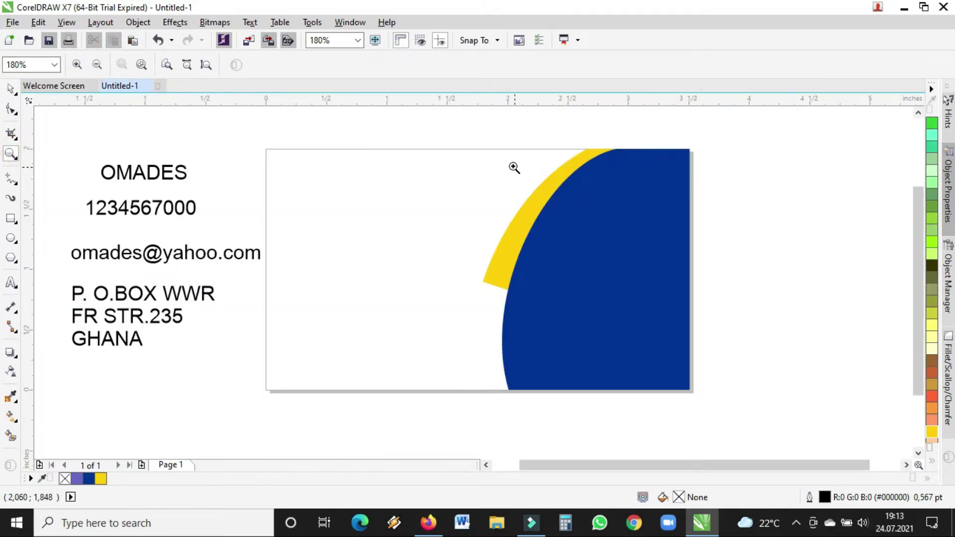
left_click_drag(347, 126, 751, 324)
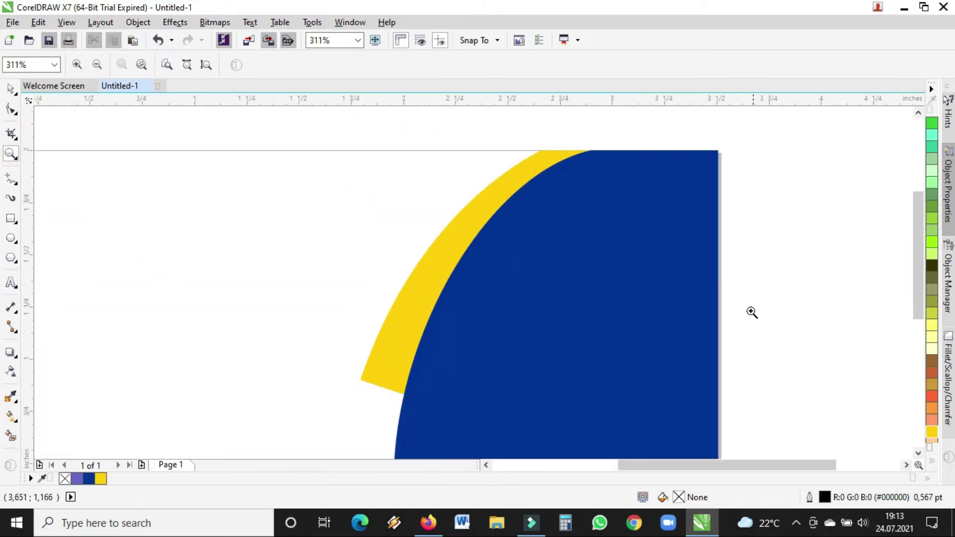
left_click(10, 88)
double_click(499, 198)
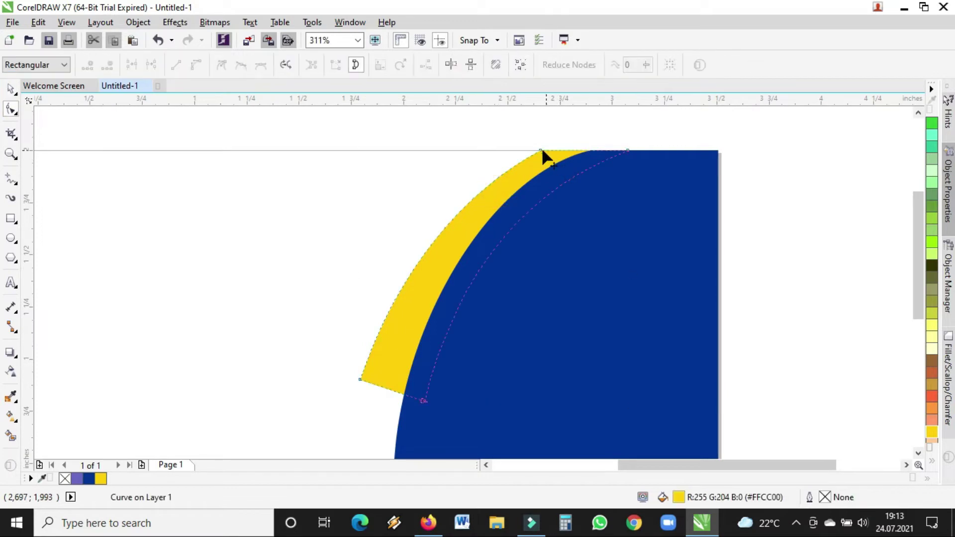
left_click_drag(541, 149, 576, 152)
left_click_drag(496, 190, 500, 181)
left_click_drag(583, 154, 590, 152)
- Reshape the yellow curve's lower end and refine its top segment into a tapered strip
left_click_drag(396, 274, 443, 212)
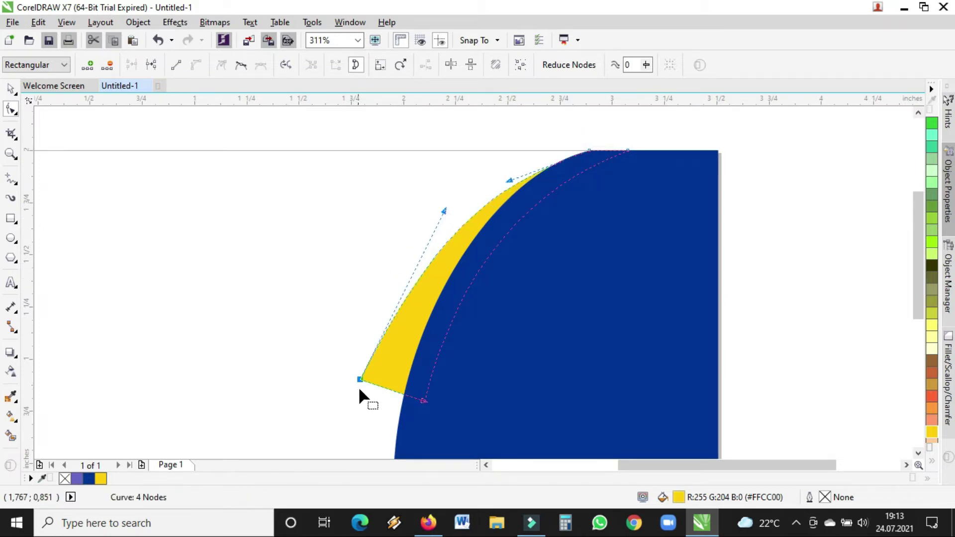
left_click_drag(360, 379, 373, 383)
left_click_drag(510, 181, 504, 169)
left_click_drag(453, 219, 420, 245)
left_click(10, 89)
- Zoom out to review the reshaped yellow curve against the whole card
left_click(10, 155)
left_click(512, 376)
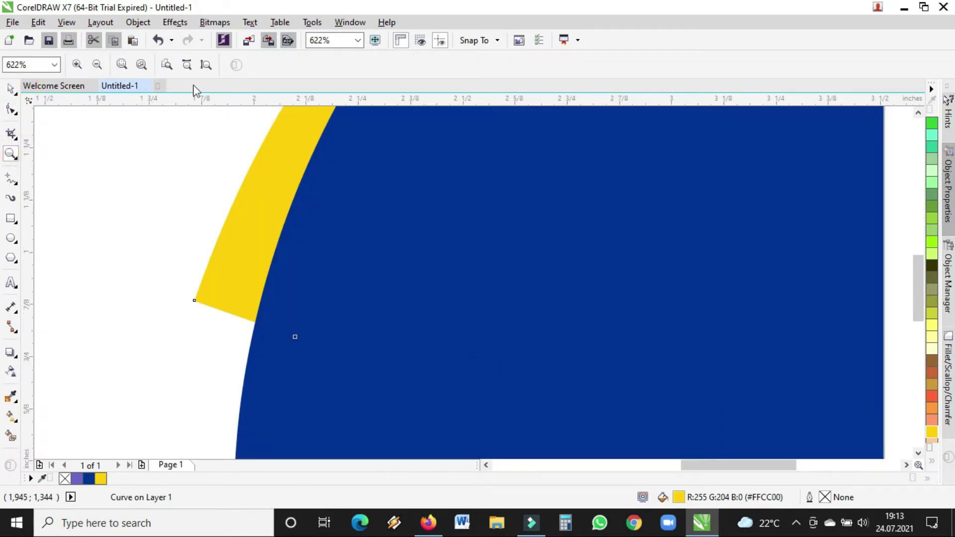
left_click(99, 66)
left_click(99, 65)
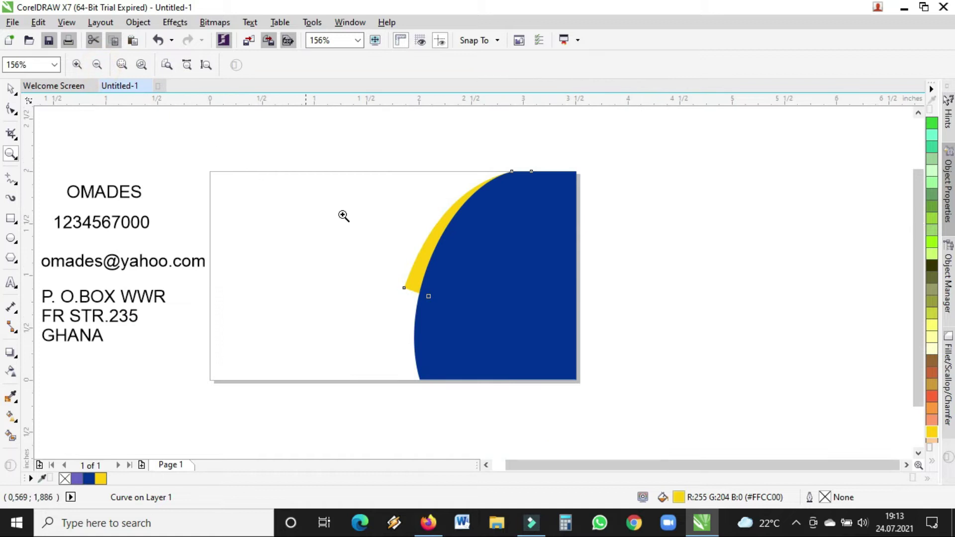
left_click(10, 89)
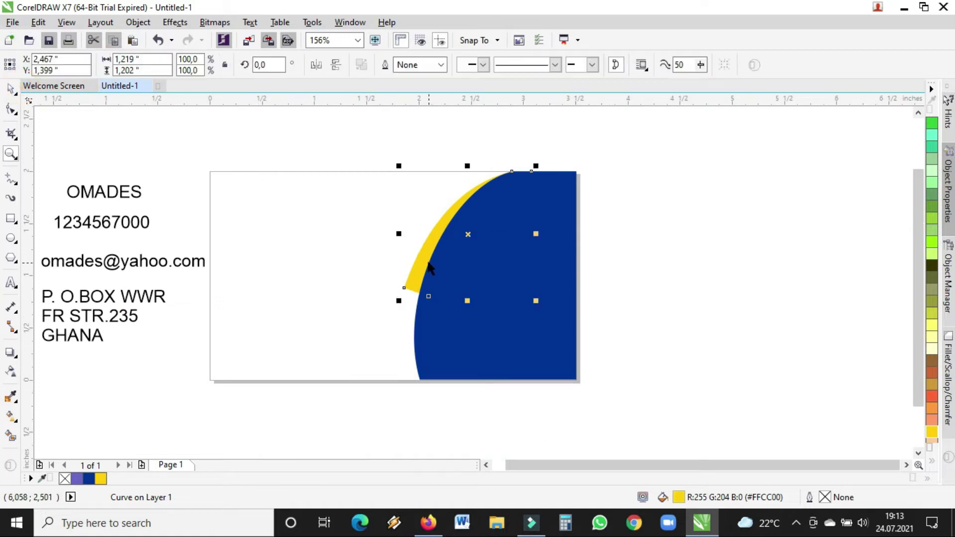
left_click(631, 219)
left_click(11, 154)
- Zoom in on the card's right part and select the yellow curve
left_click_drag(337, 166, 602, 362)
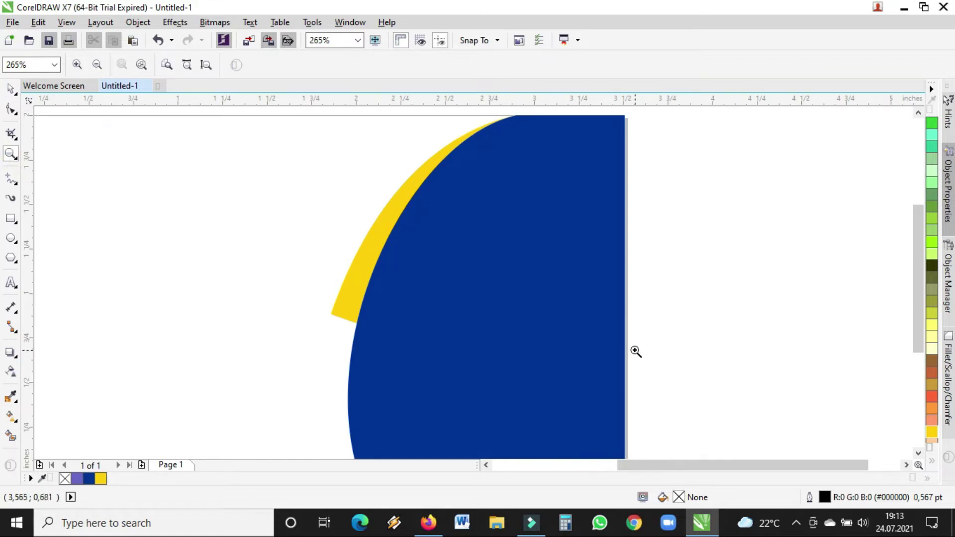
left_click_drag(924, 249, 923, 232)
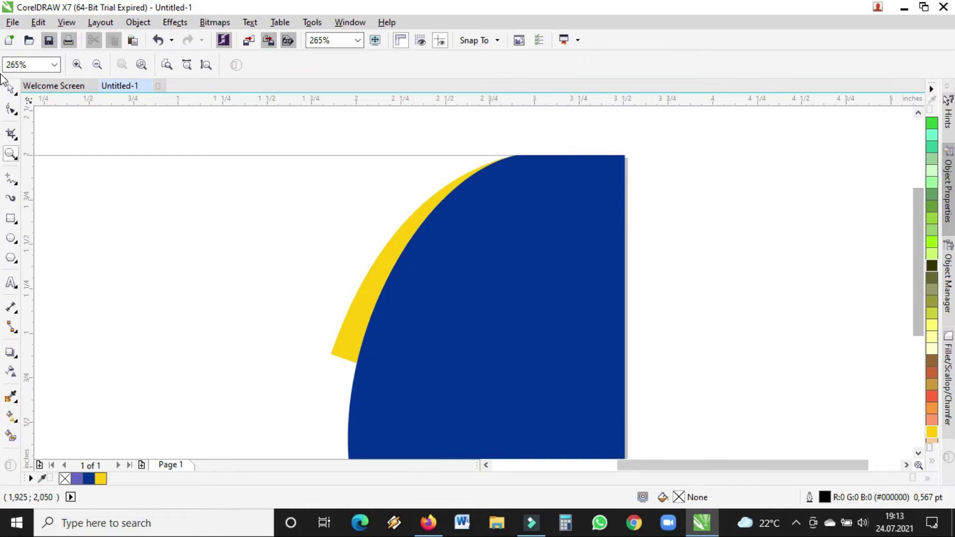
left_click(10, 89)
left_click(382, 261)
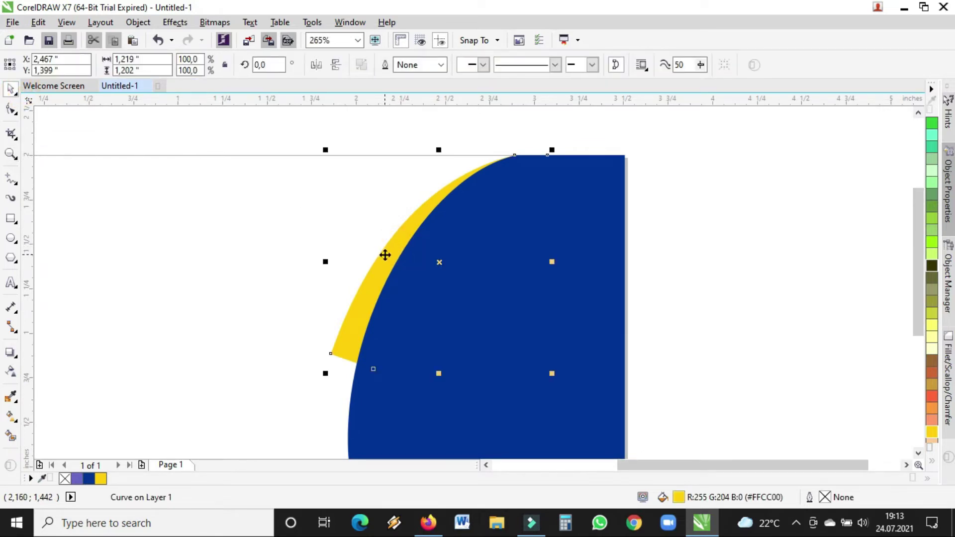
- Draw a closed four-node polyline across the top of the yellow and blue curves
left_click(8, 179)
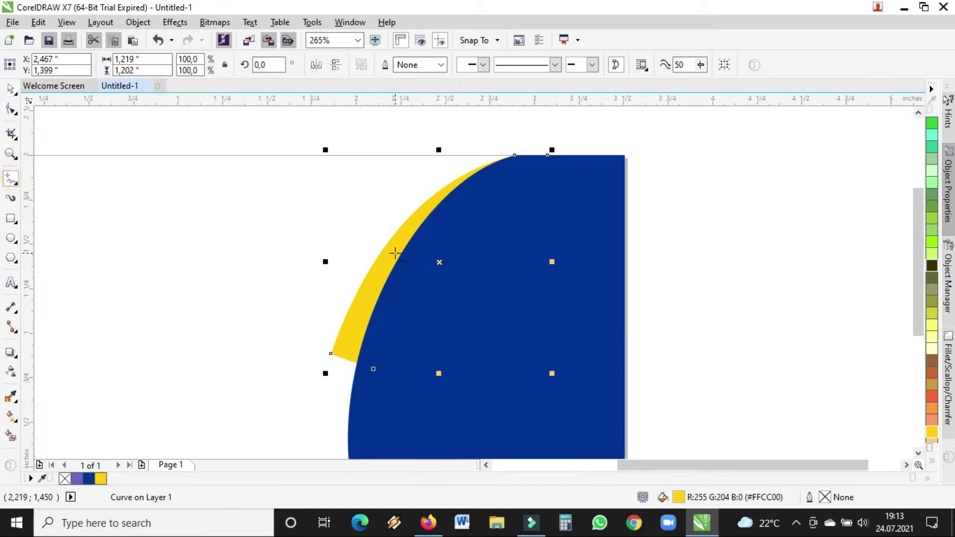
left_click(328, 302)
double_click(358, 315)
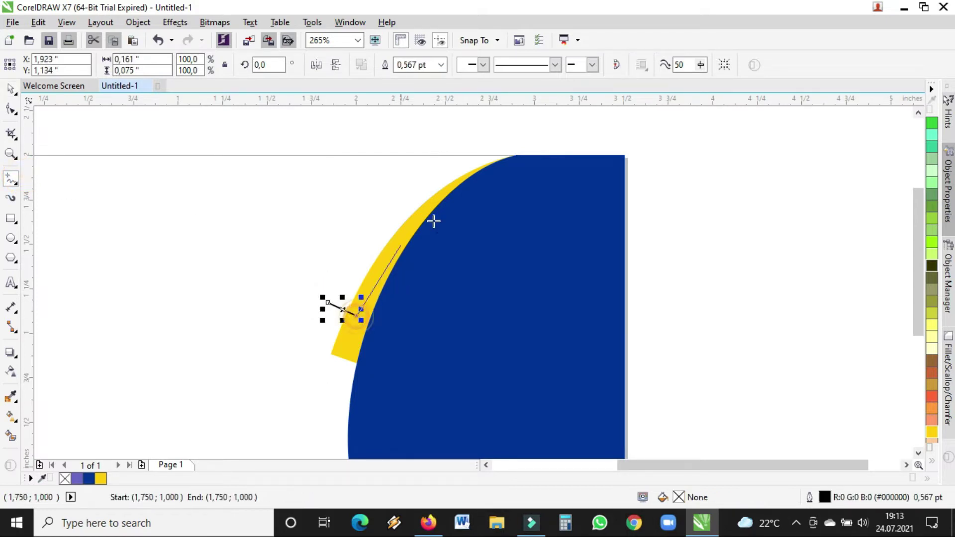
left_click(539, 159)
left_click(483, 155)
left_click(328, 303)
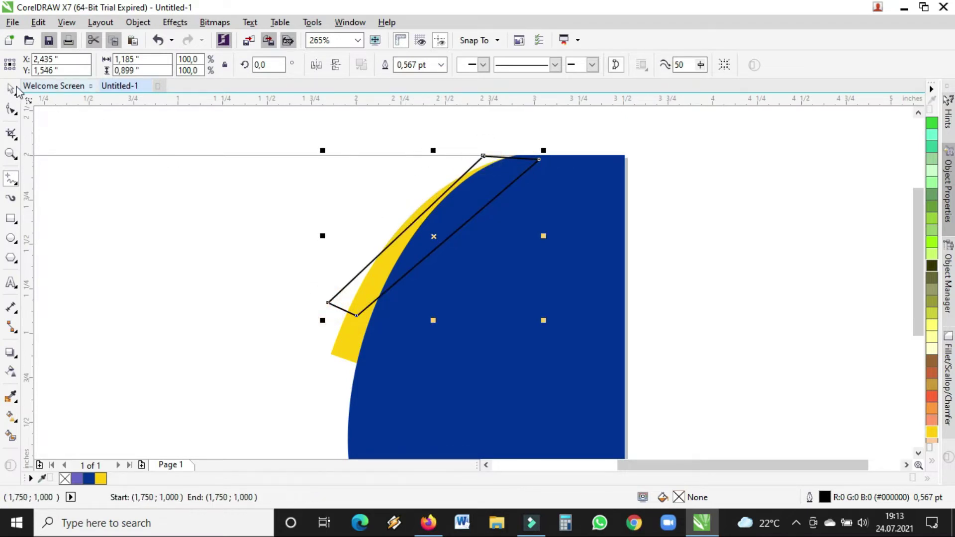
left_click(11, 110)
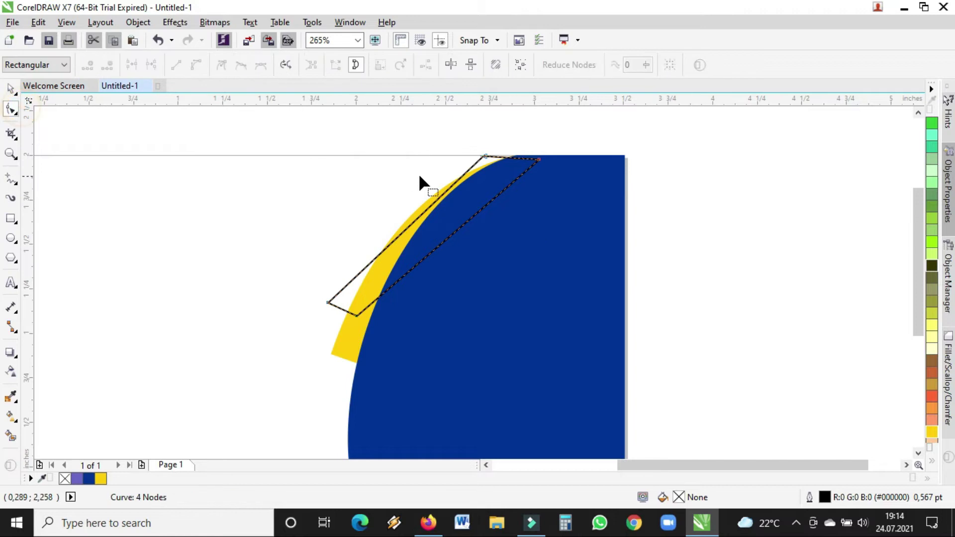
left_click(412, 230)
- Convert the new shape's left side to a curve and bow it outward
left_click(197, 65)
left_click_drag(424, 215, 412, 196)
left_click_drag(354, 314, 330, 310)
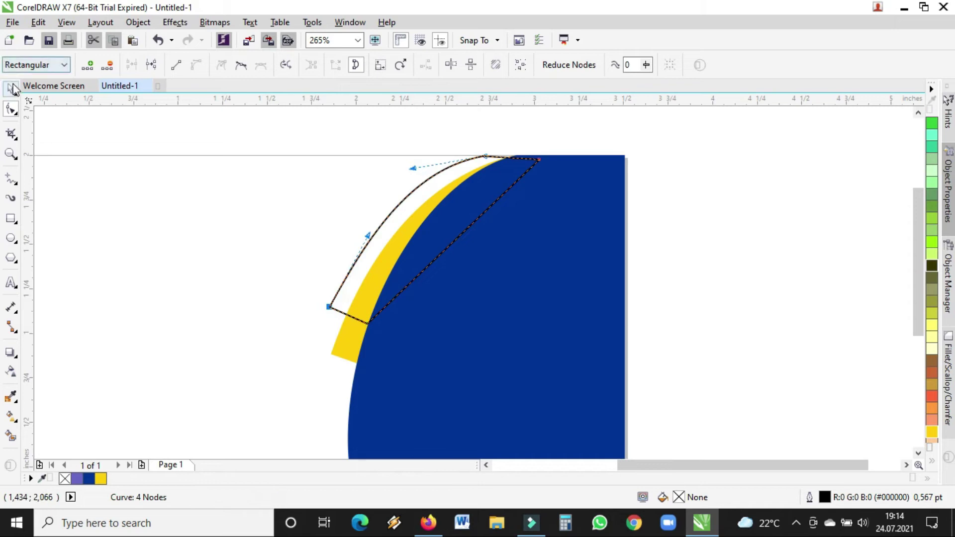
- Fill the shape light grey (#E6E6E6) and snap its top-right node to the blue shape's corner
left_click(11, 88)
left_click(932, 462)
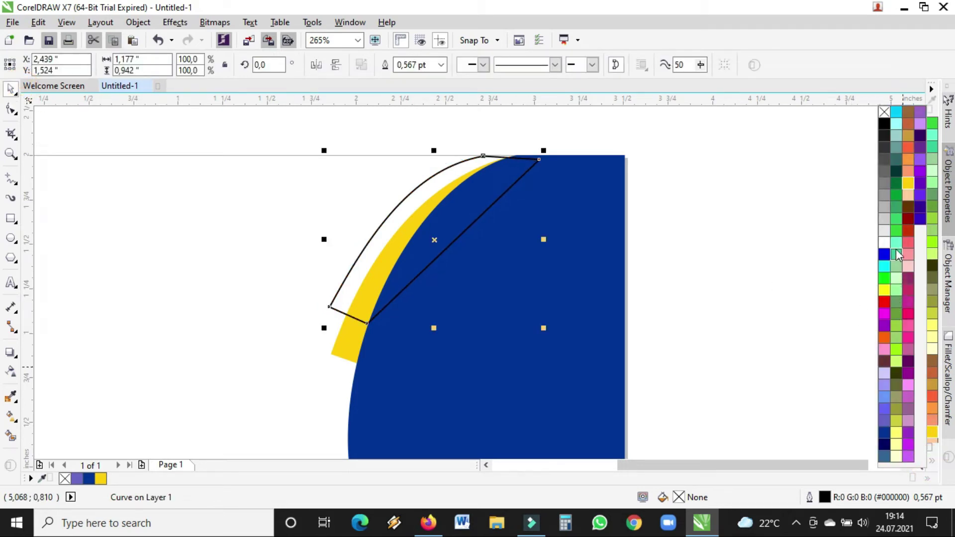
left_click(896, 231)
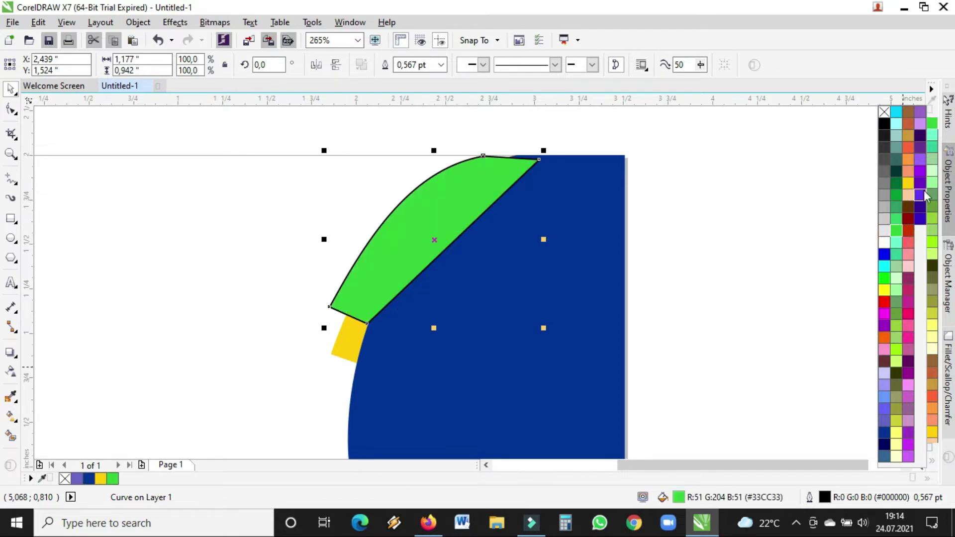
left_click(885, 231)
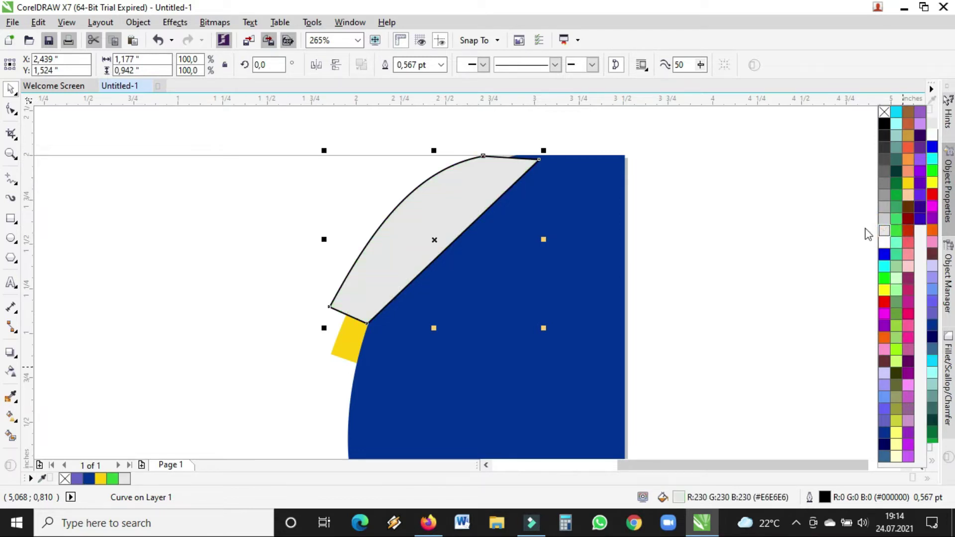
double_click(529, 161)
left_click_drag(539, 161, 541, 156)
- Send the grey shape to the back of the page and set its outline to None
left_click(12, 89)
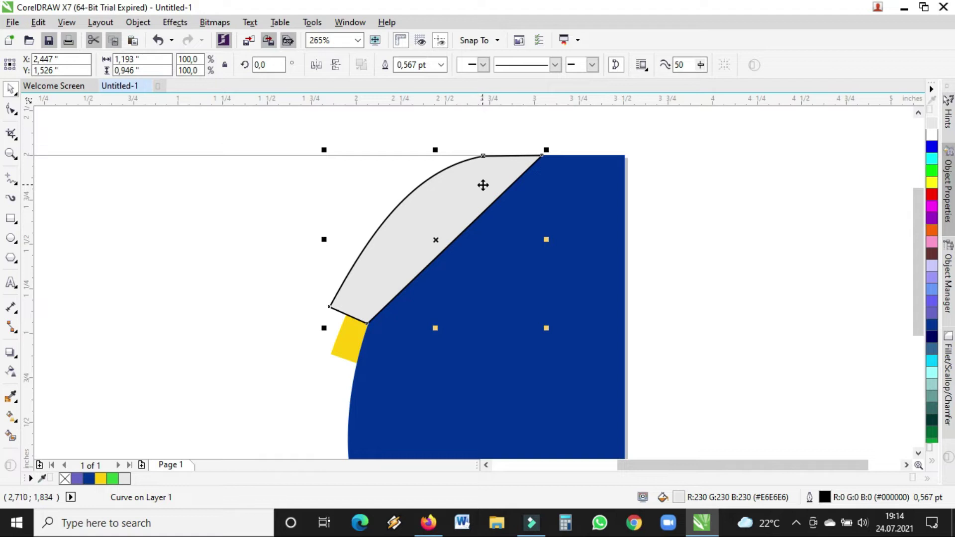
right_click(488, 202)
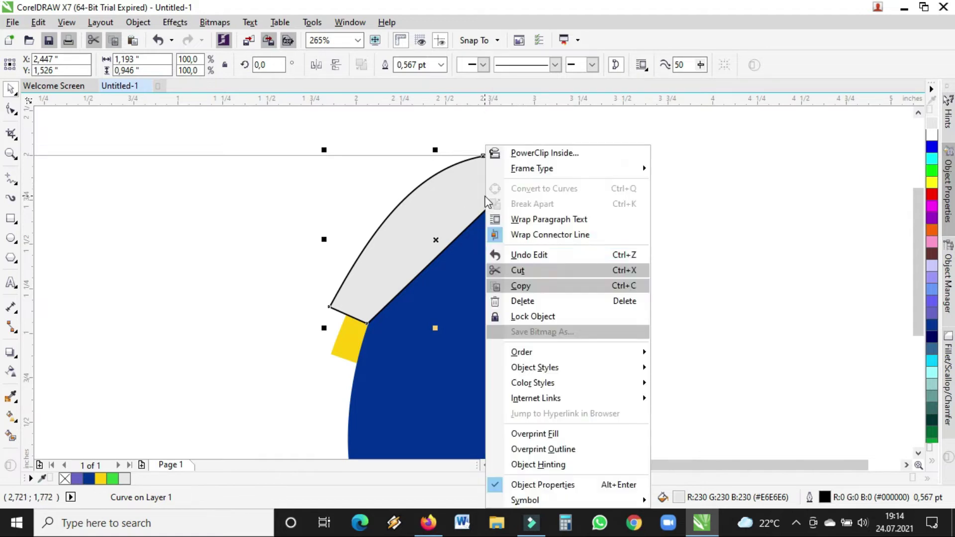
mouse_move(546, 353)
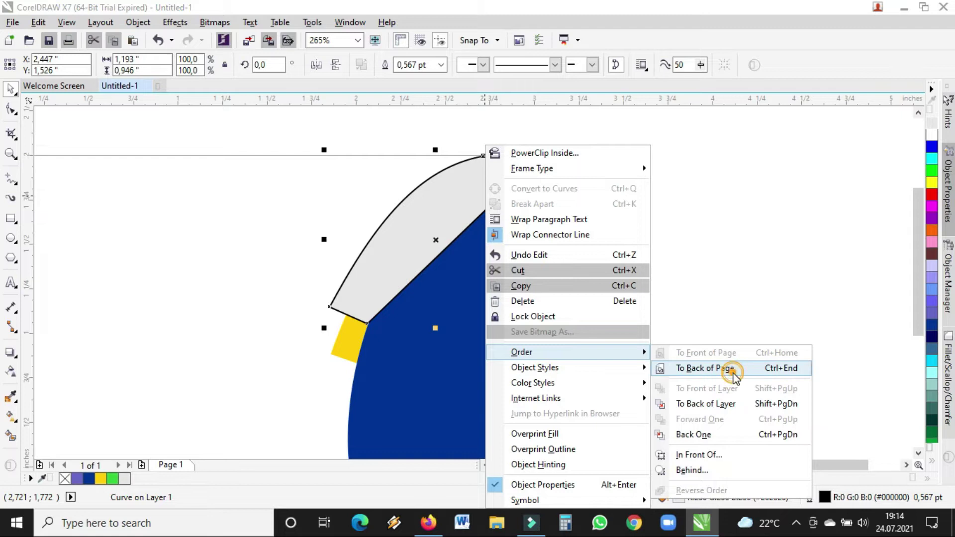
left_click(734, 370)
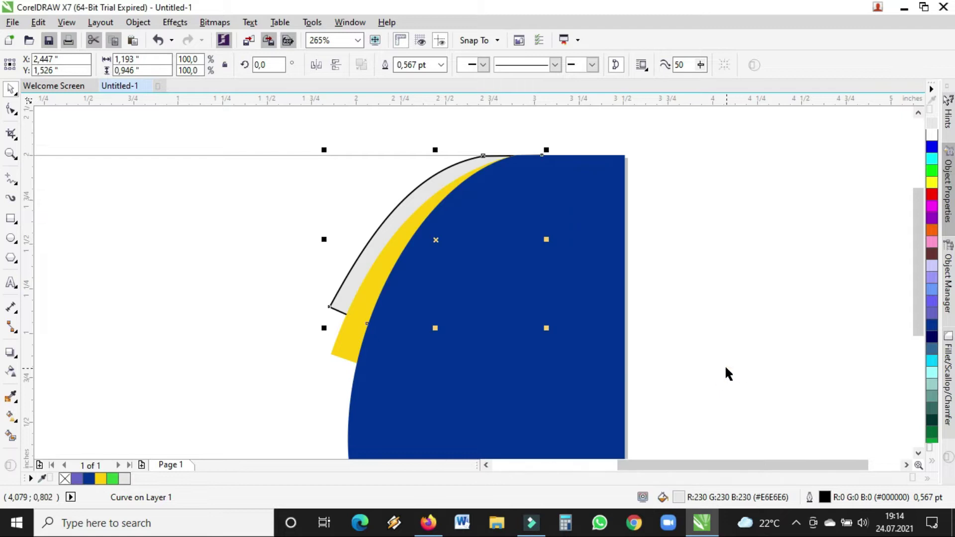
left_click(441, 65)
left_click(416, 78)
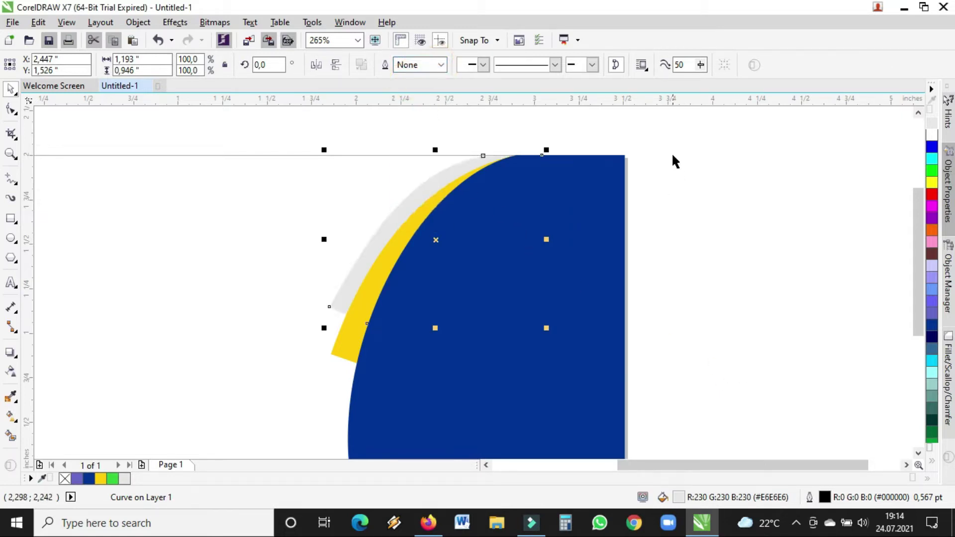
left_click(677, 154)
left_click(448, 171)
key("F10")
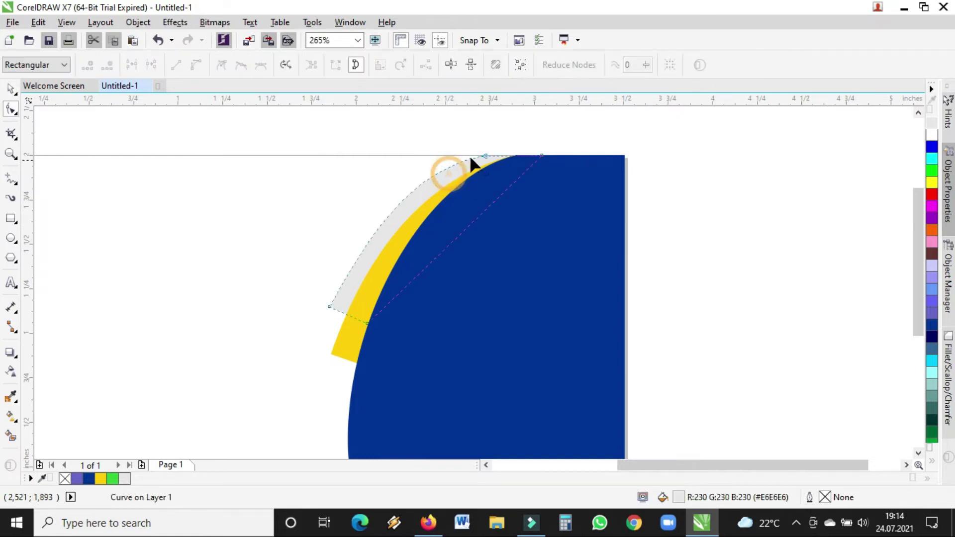
- Refine the grey curve's top arc and fill it lavender (#CCCCFF)
left_click(486, 156)
left_click(422, 167)
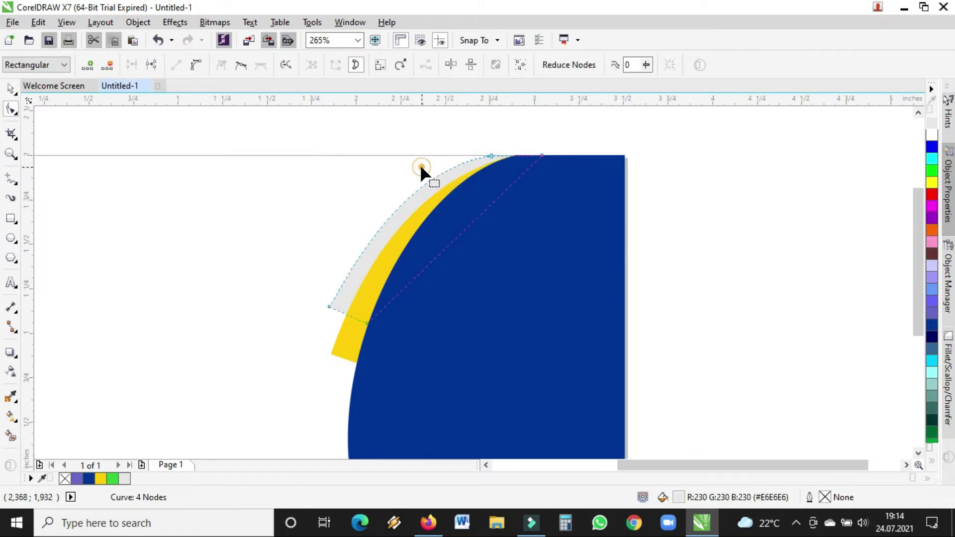
left_click(490, 157)
left_click_drag(418, 168, 419, 168)
left_click(11, 89)
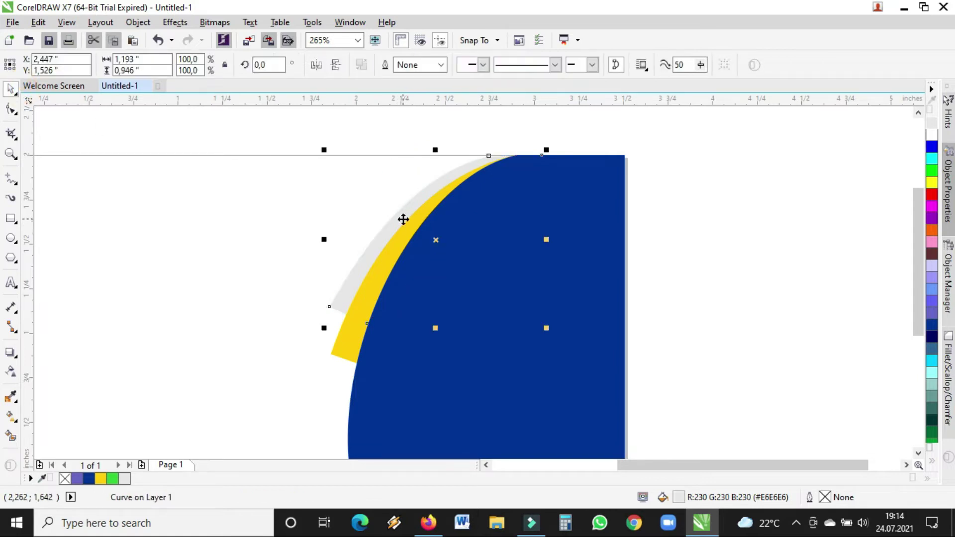
left_click(932, 279)
left_click(931, 268)
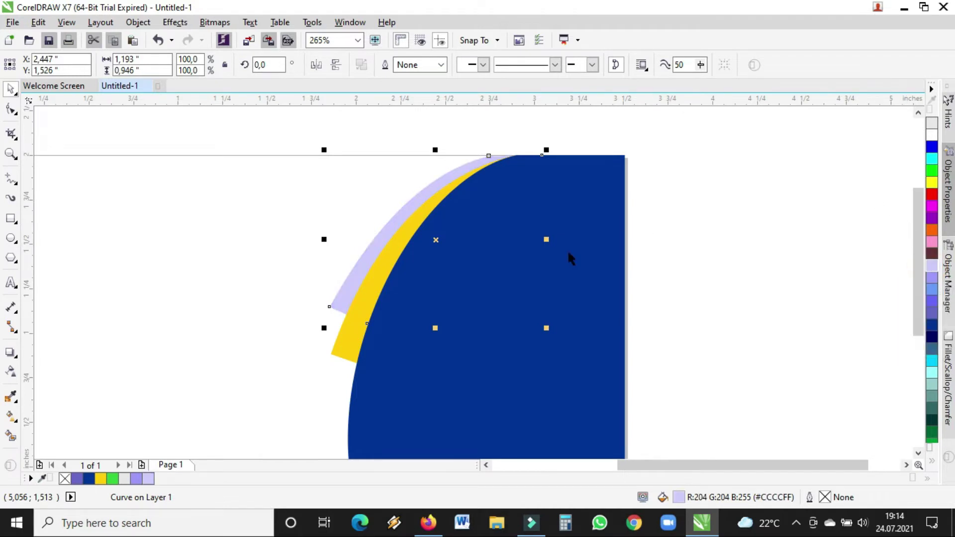
- Stretch the lavender sliver to about 1.25 × 1.05 inches, then select it with the yellow curve
left_click_drag(436, 329, 436, 346)
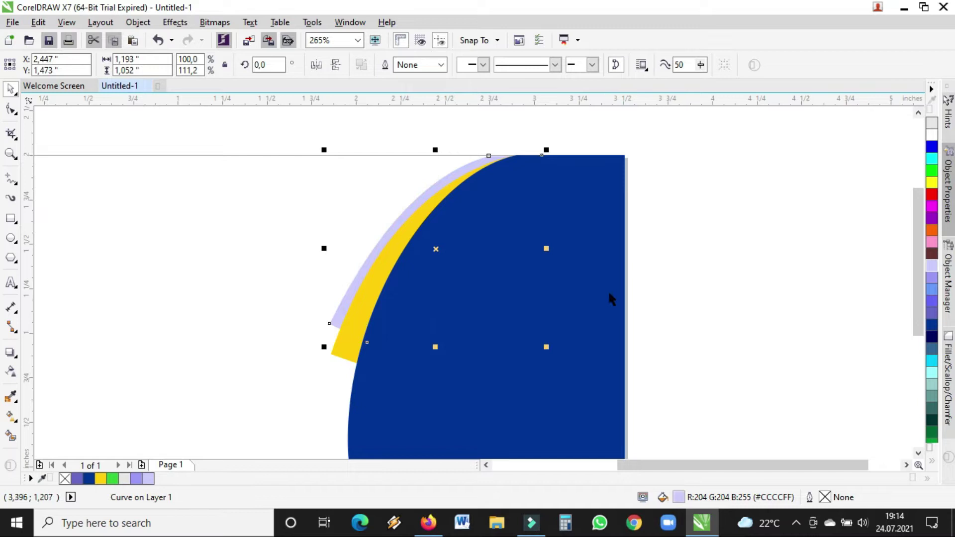
left_click(11, 153)
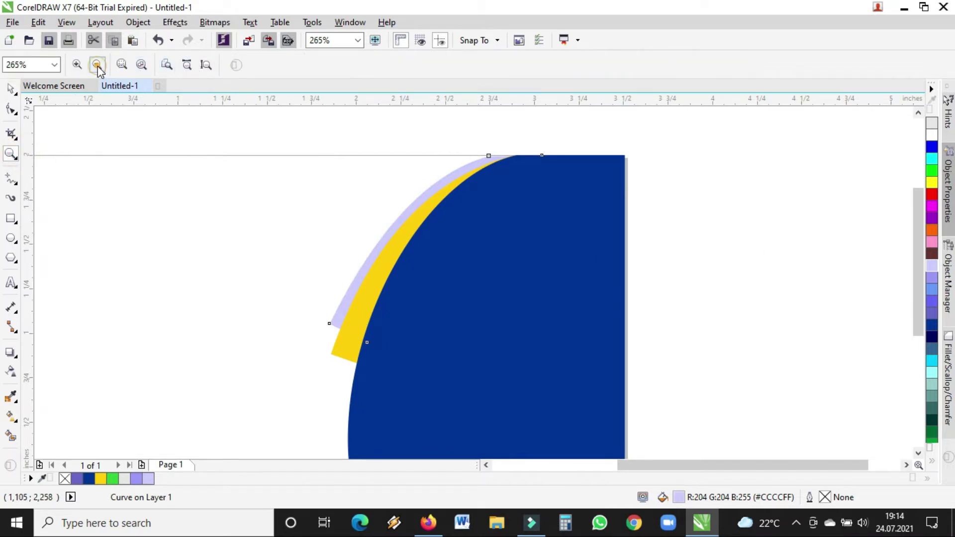
left_click(96, 66)
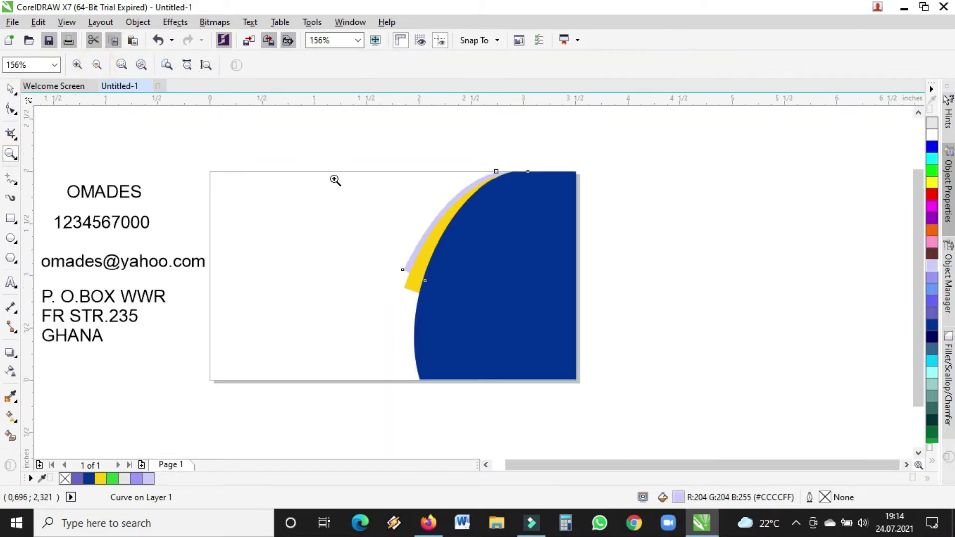
left_click(10, 88)
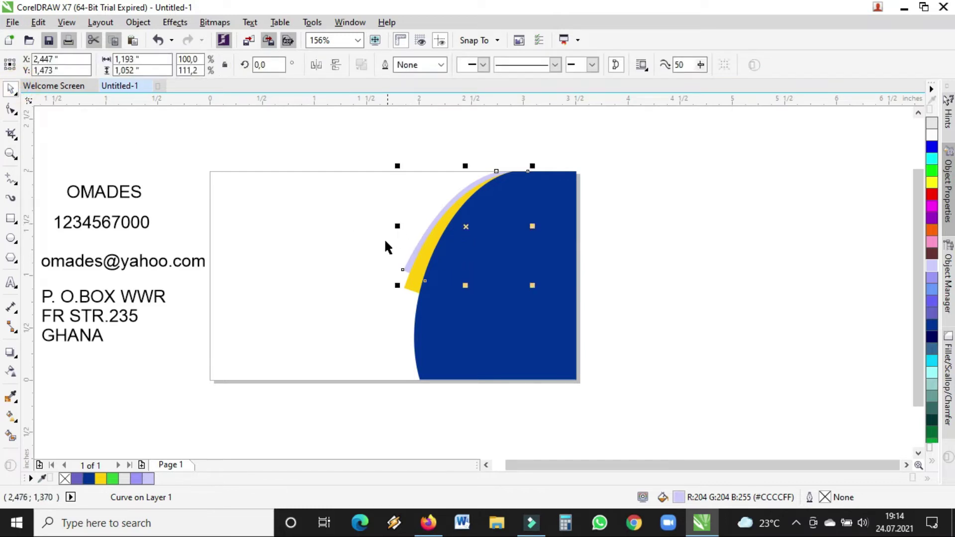
left_click_drag(396, 227, 390, 225)
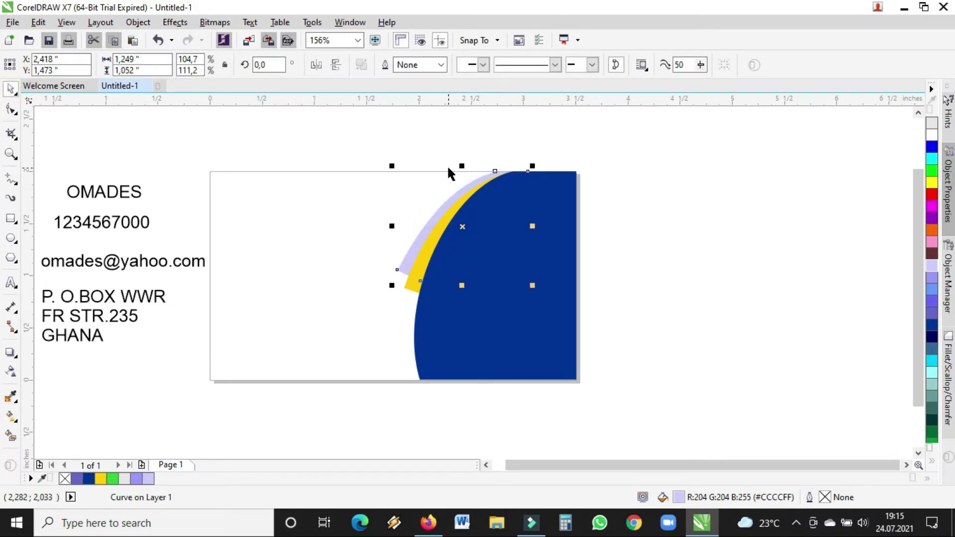
left_click(333, 154)
left_click_drag(329, 148, 619, 315)
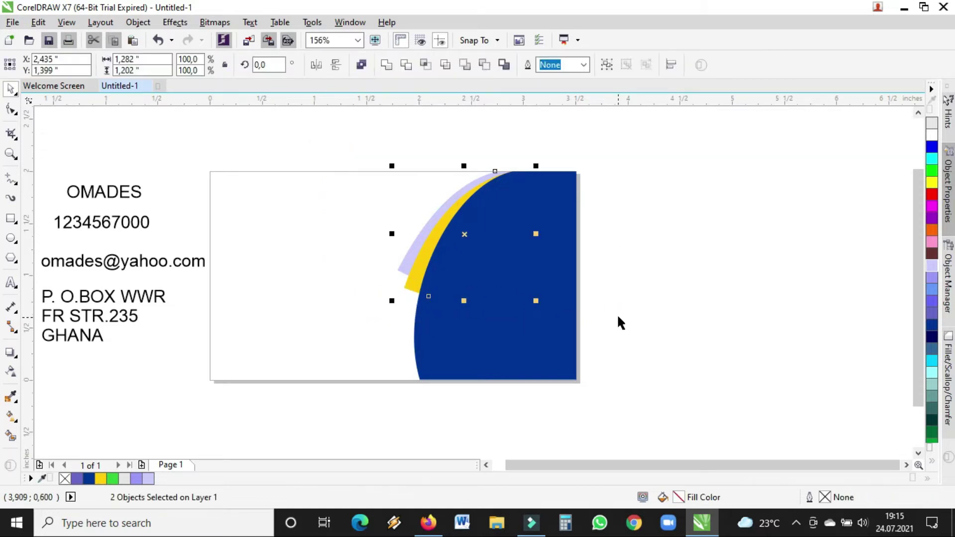
- Move OMADES onto the blue shape and bring it to the front of the page
left_click(608, 240)
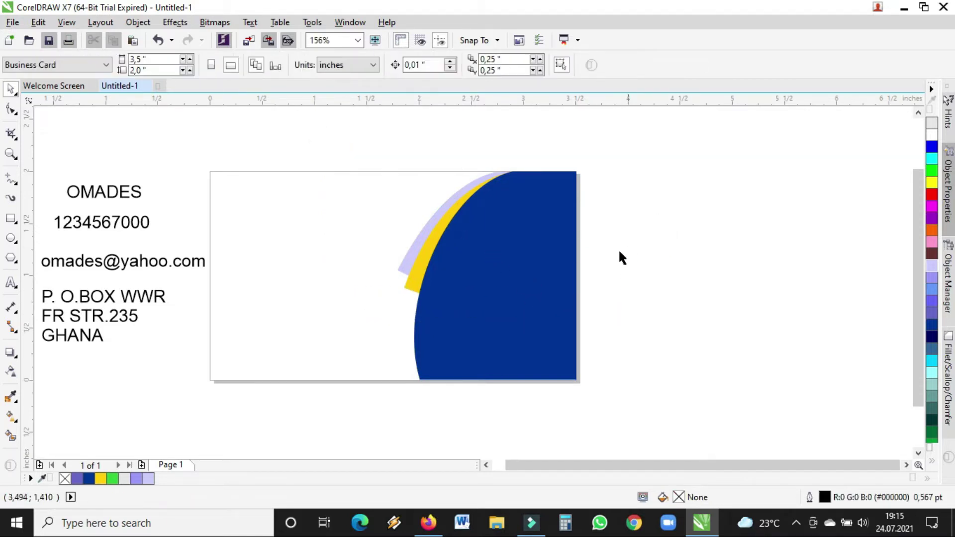
left_click(105, 195)
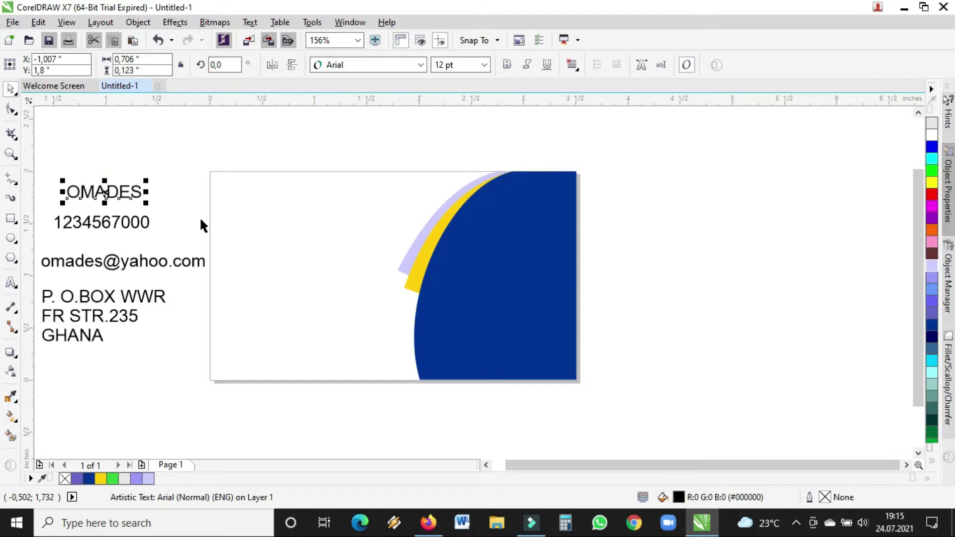
left_click_drag(105, 193, 393, 311)
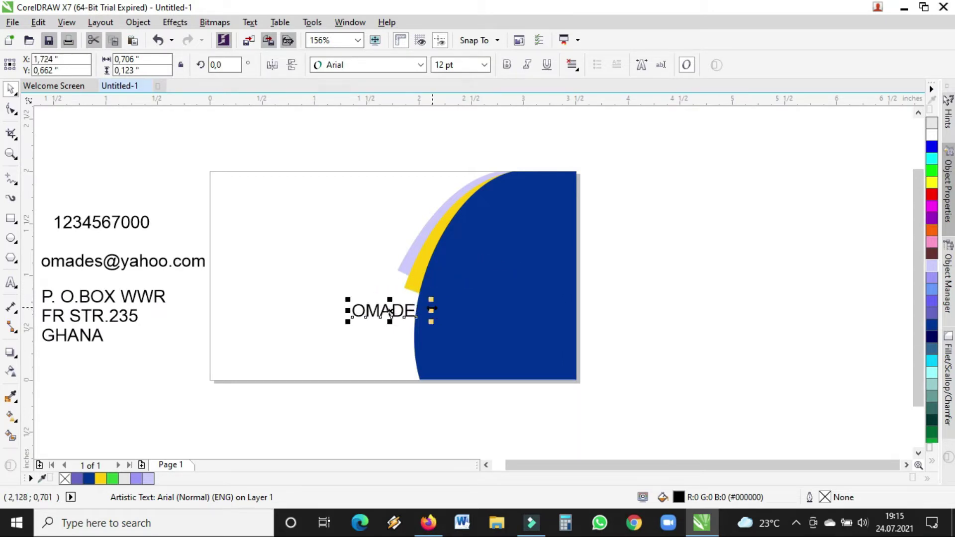
right_click(380, 311)
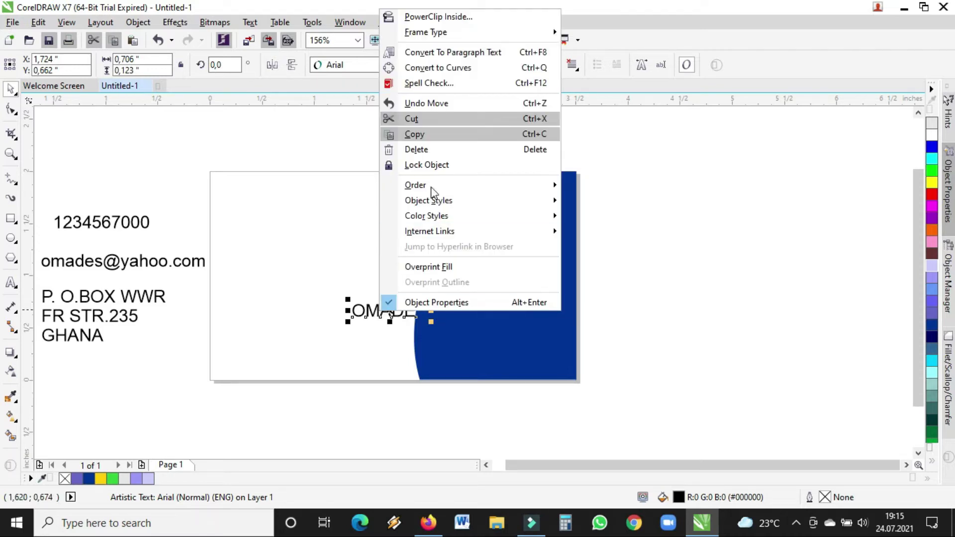
mouse_move(431, 185)
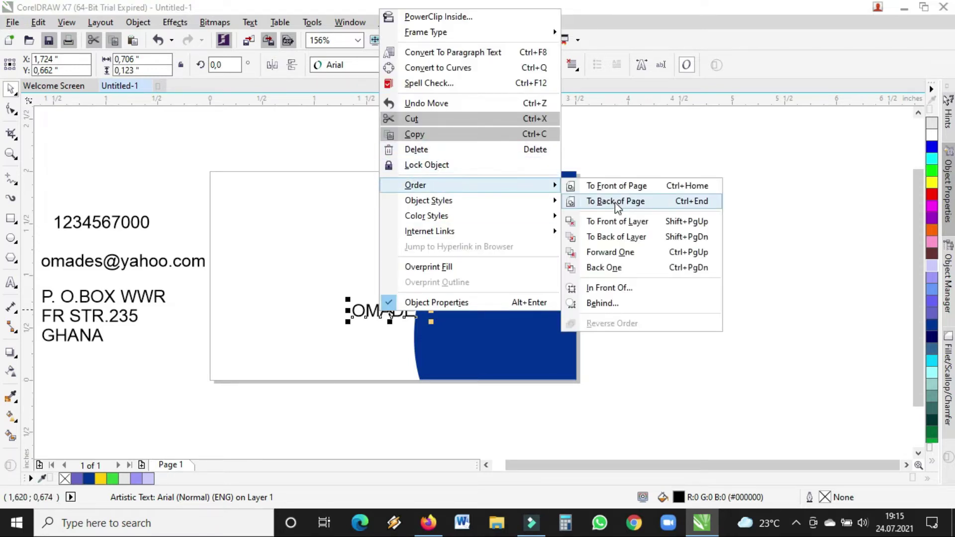
left_click(622, 187)
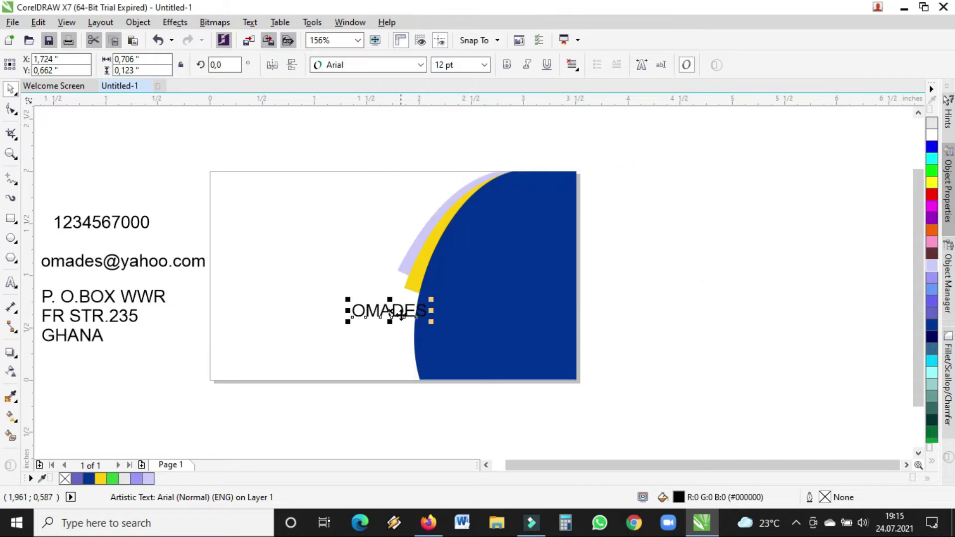
left_click_drag(390, 311, 502, 259)
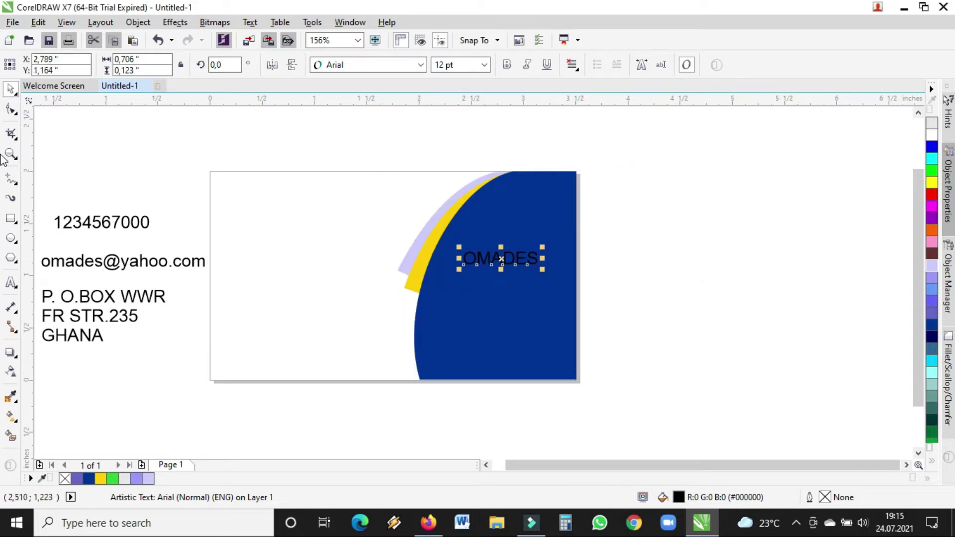
- Enlarge OMADES to about 16 pt and nudge the blue curve slightly
left_click(11, 154)
left_click_drag(296, 156, 593, 327)
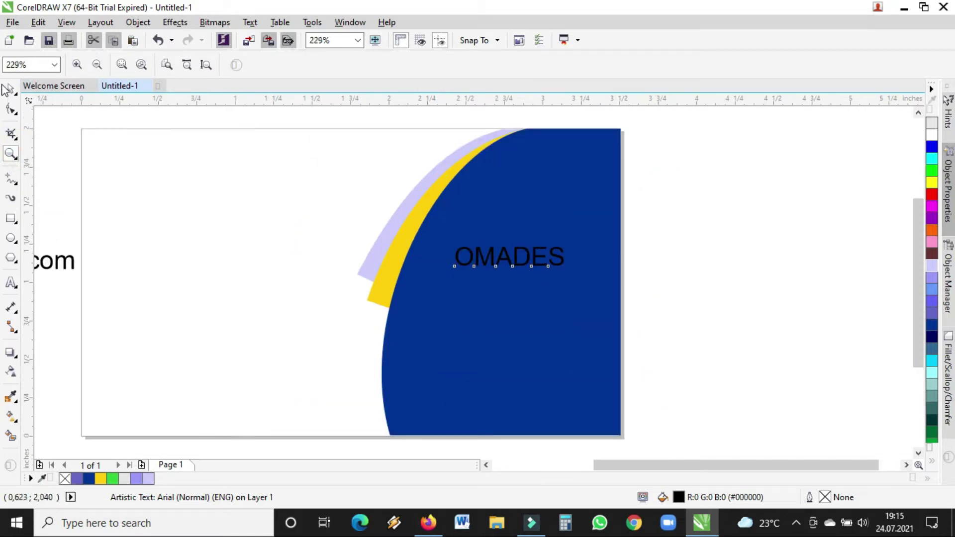
left_click(11, 89)
left_click_drag(570, 243, 602, 239)
left_click(537, 262)
left_click_drag(537, 262, 501, 264)
left_click(721, 240)
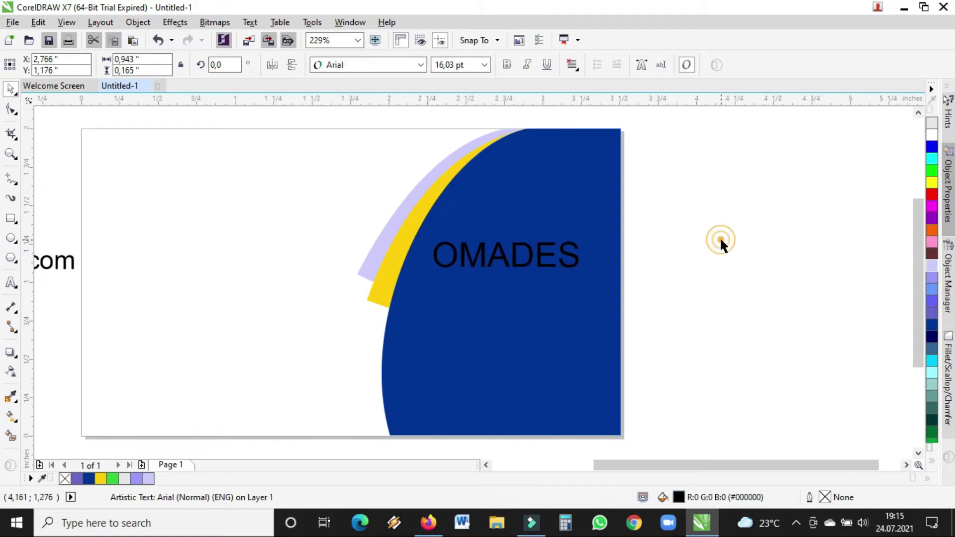
left_click(531, 262)
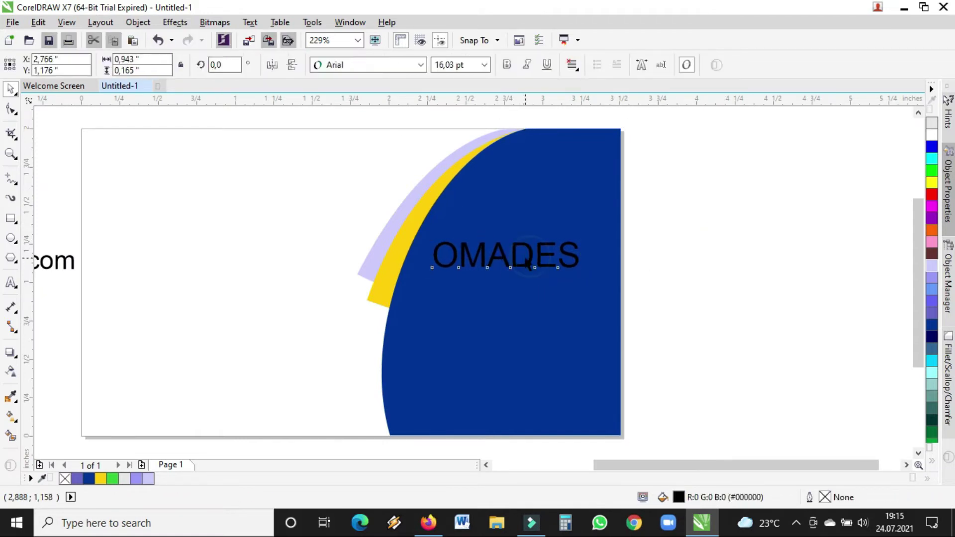
- Preview fonts from Bauhaus through Candara on OMADES, then apply Capsuula
left_click(377, 66)
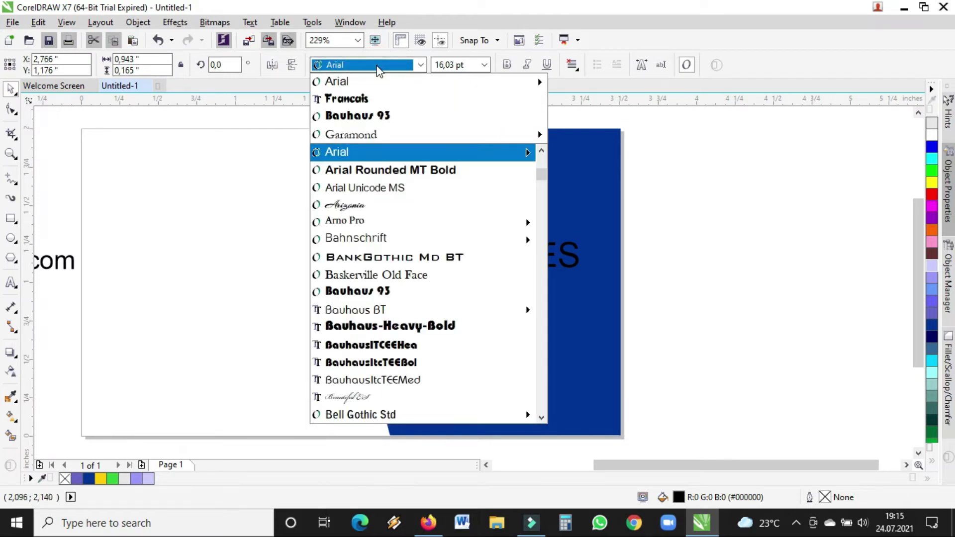
left_click(378, 70)
left_click_drag(641, 464, 598, 465)
left_click(383, 64)
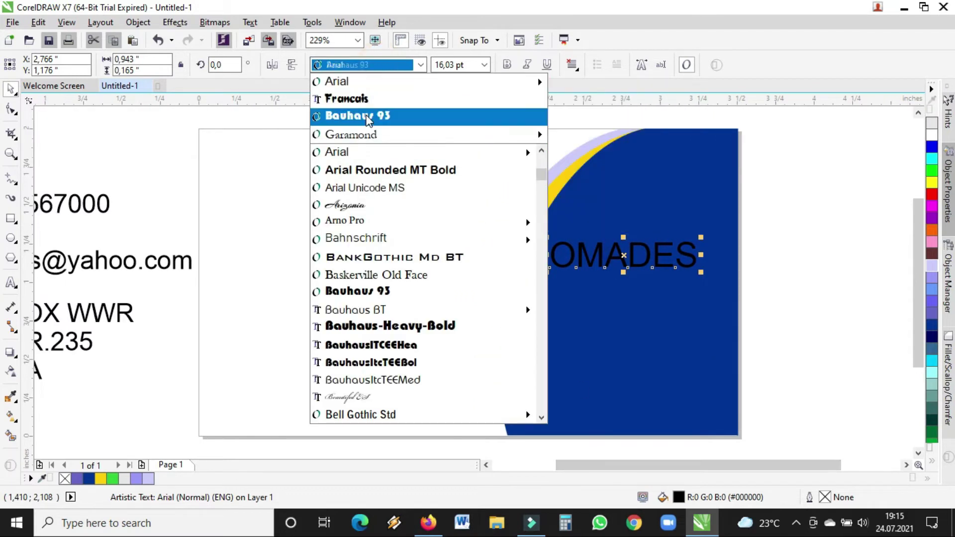
key("Down")
key("Down")
key("Down")
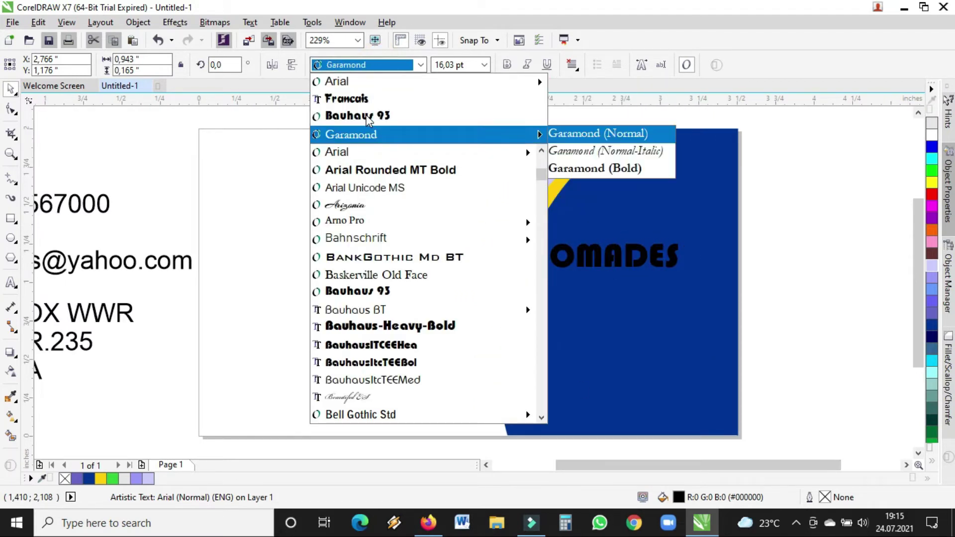
key("Down")
key("Down")
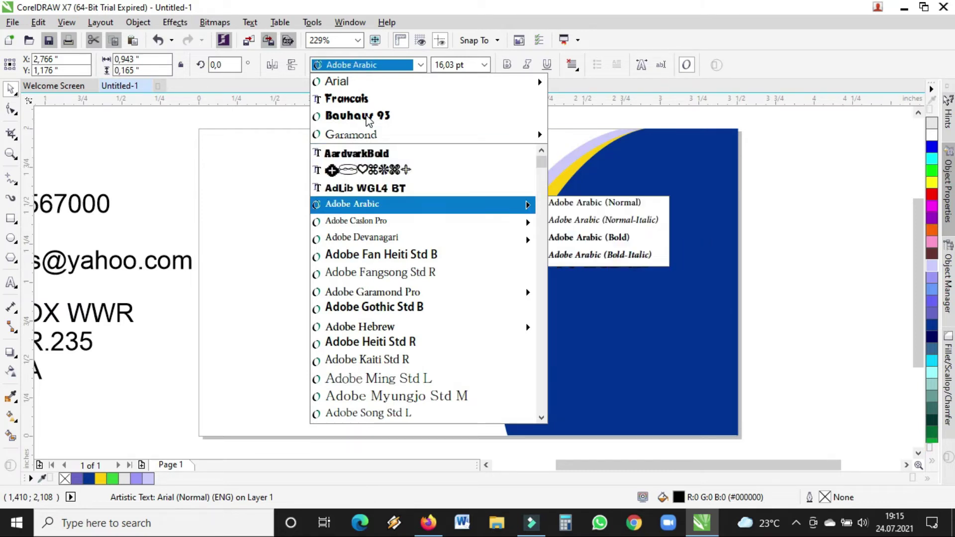
key("Down")
key("Down")
key("Down")
key("Down")
key("Down")
key("Down")
key("Down")
key("Down")
key("Down")
key("Down")
key("Down")
key("Down")
key("Down")
key("Down")
key("Down")
key("Down")
key("Down")
key("Down")
key("Down")
key("Down")
key("Down")
key("Down")
key("Down")
key("Down")
key("Down")
key("Down")
key("Down")
key("Down")
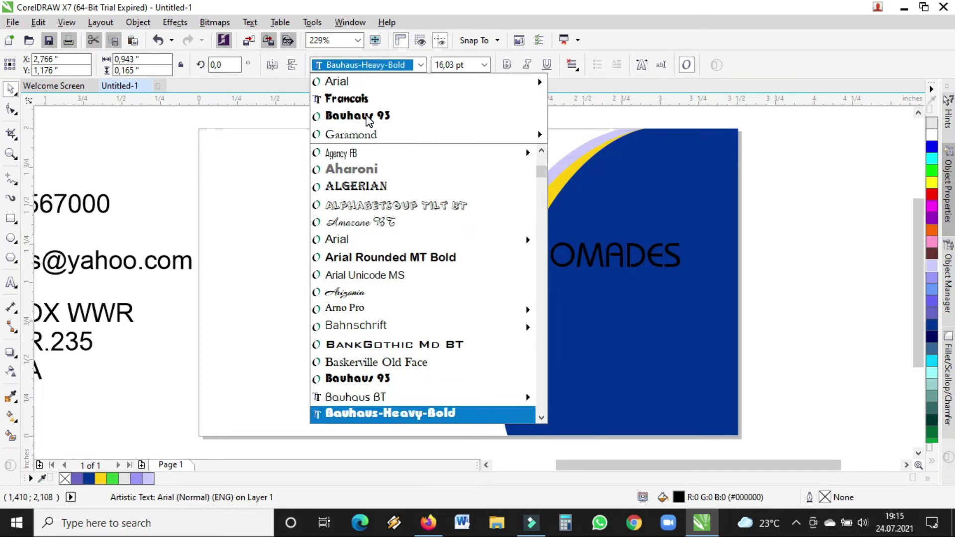
key("Down")
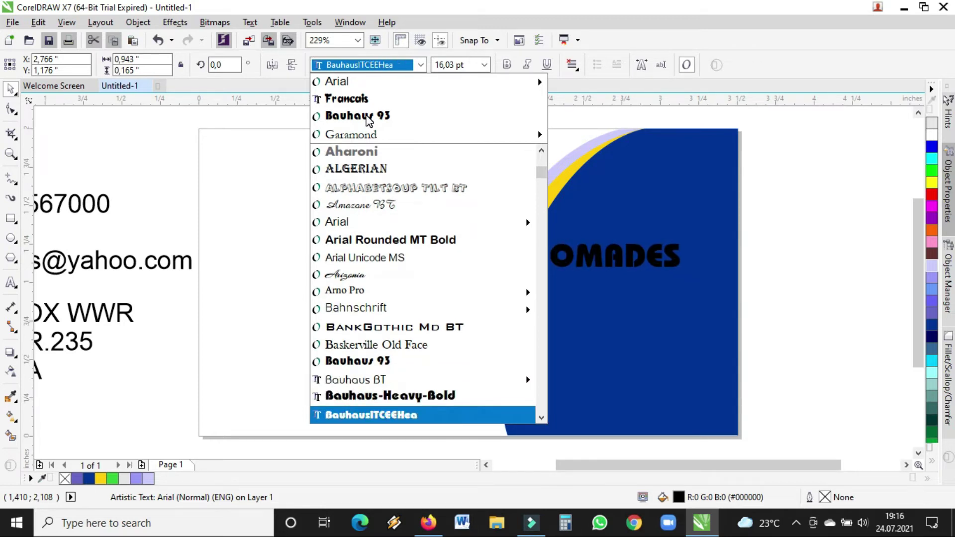
key("Down")
key("Down")
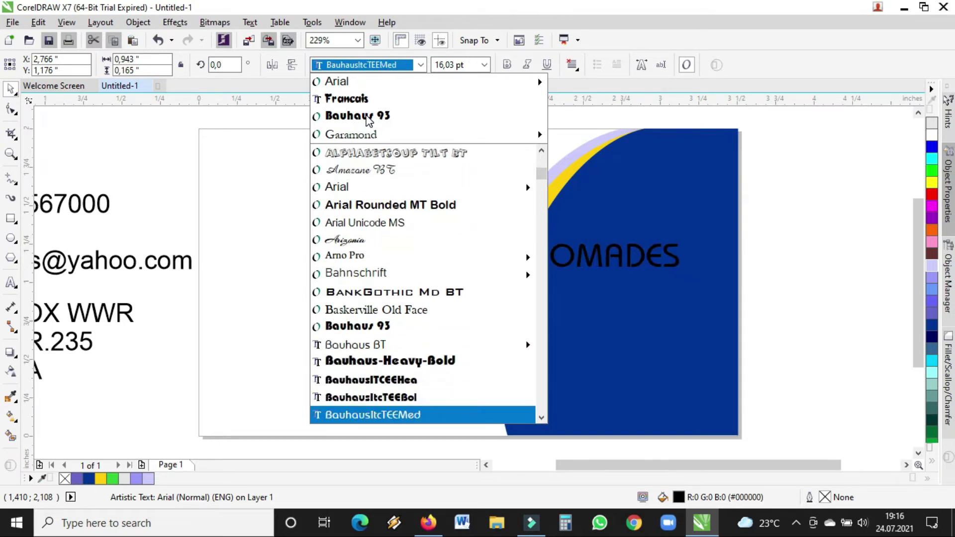
key("Down")
key("Down")
key("Down")
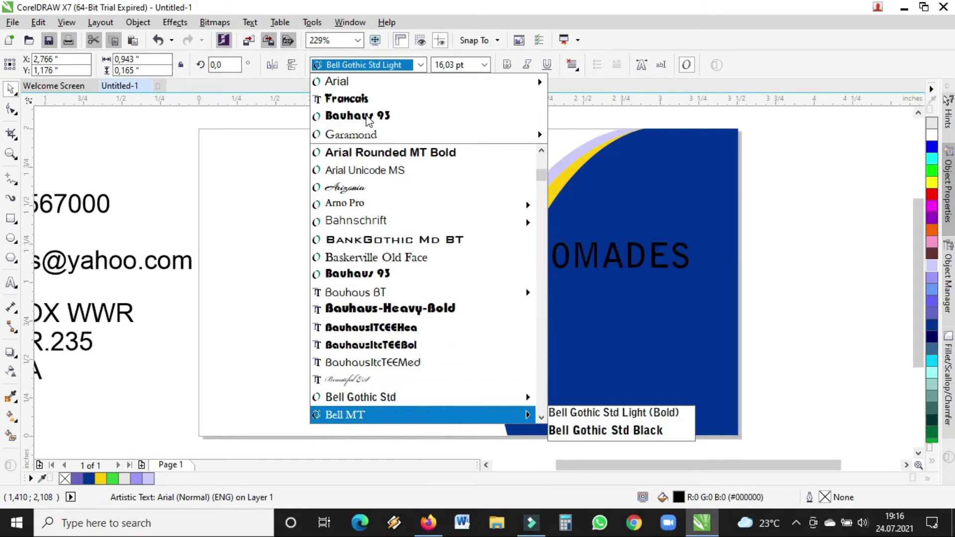
key("Down")
key("Down")
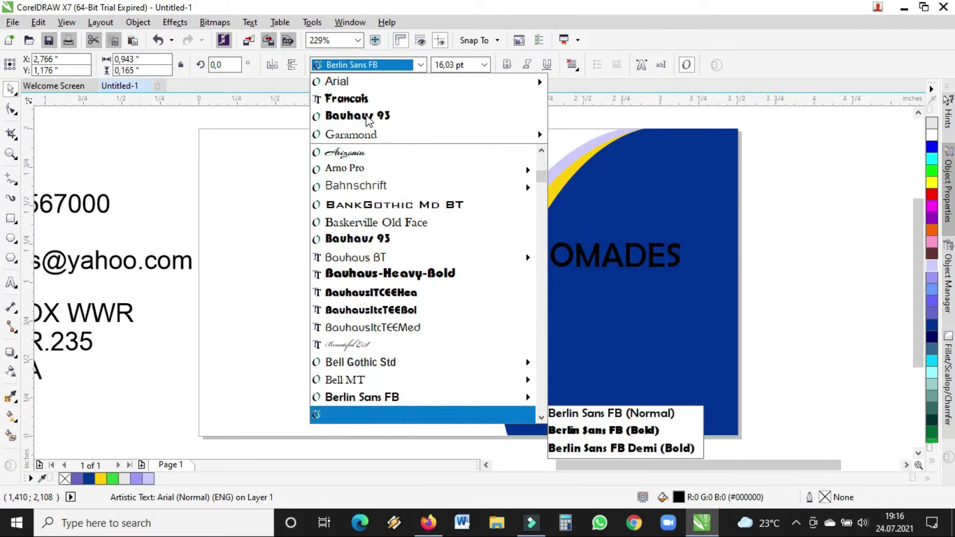
key("Down")
key("Down")
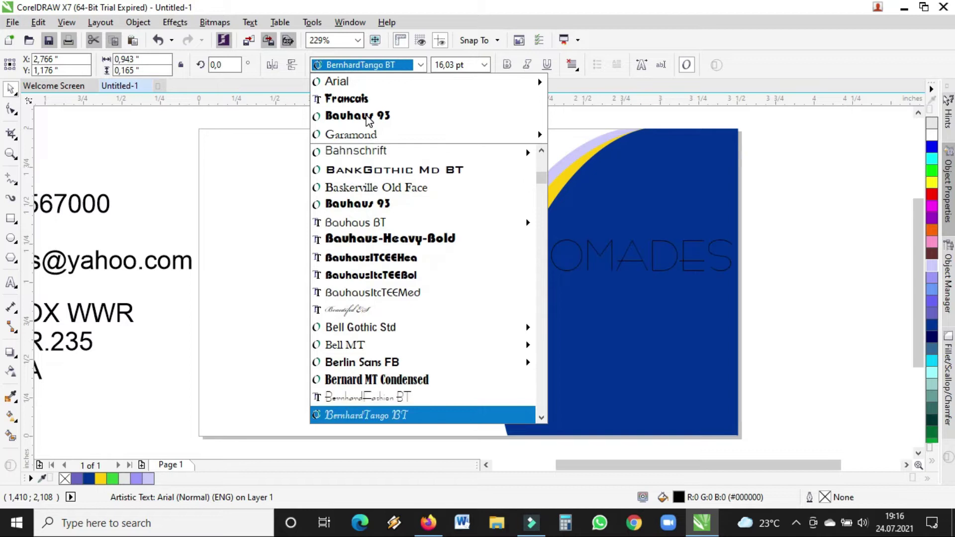
key("Down")
key("Down")
key("Down")
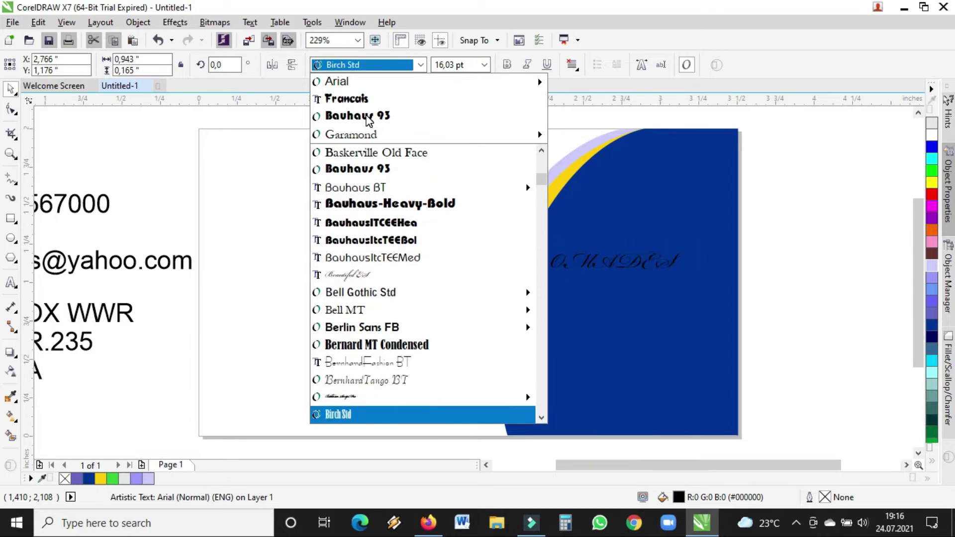
key("Down")
key("Down")
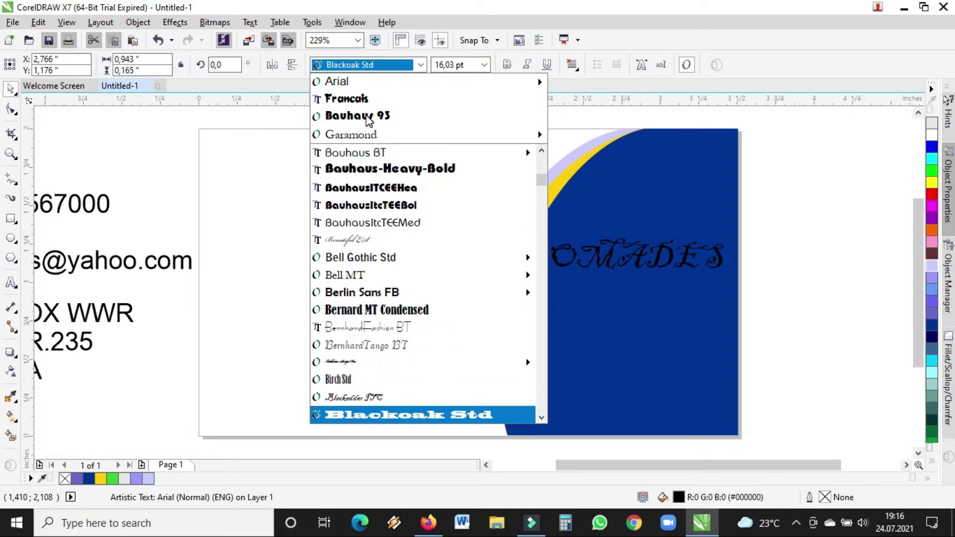
key("Down")
key("Down")
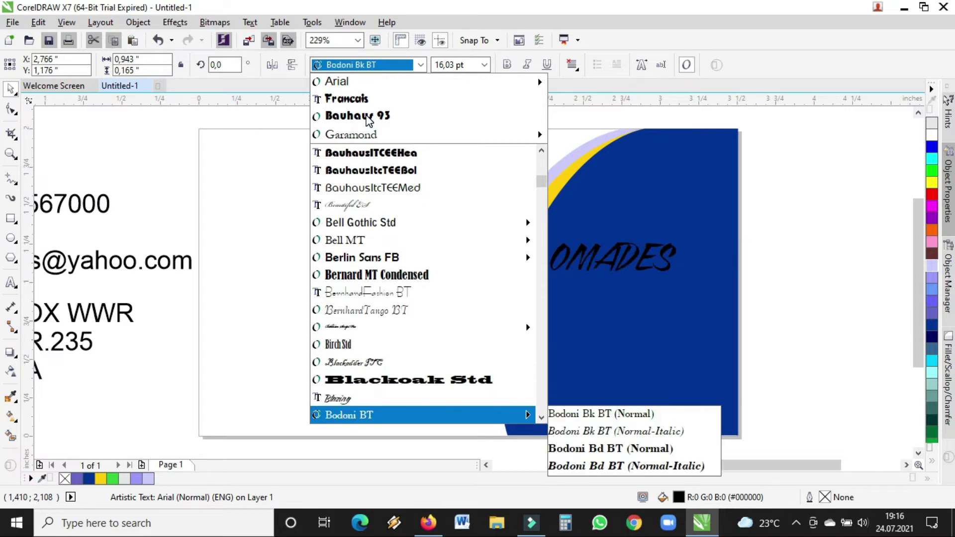
key("Down")
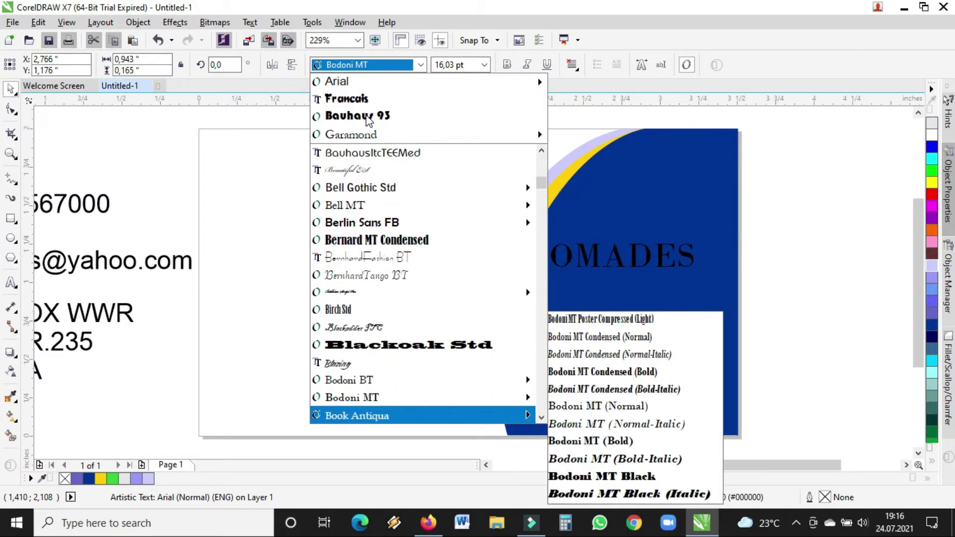
key("Down")
key("Down")
key("Down")
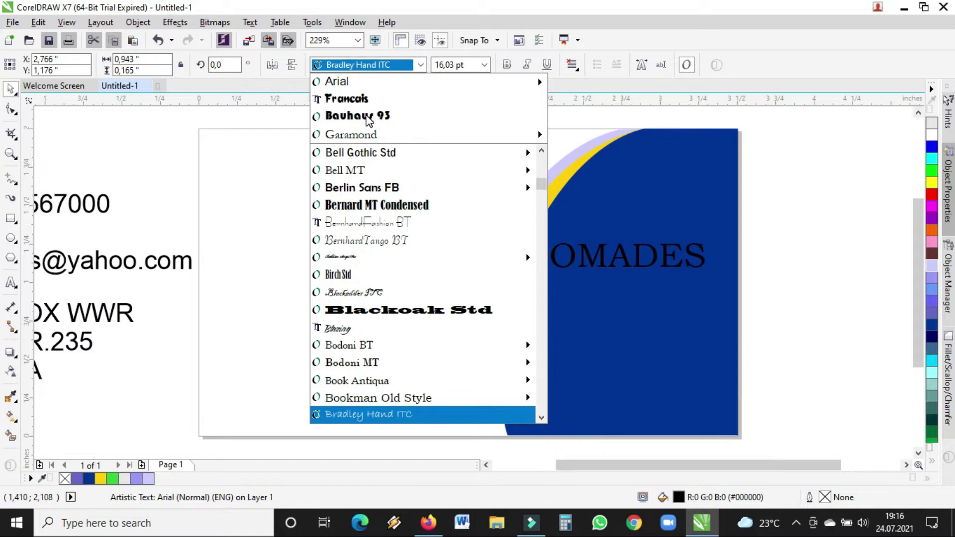
key("Down")
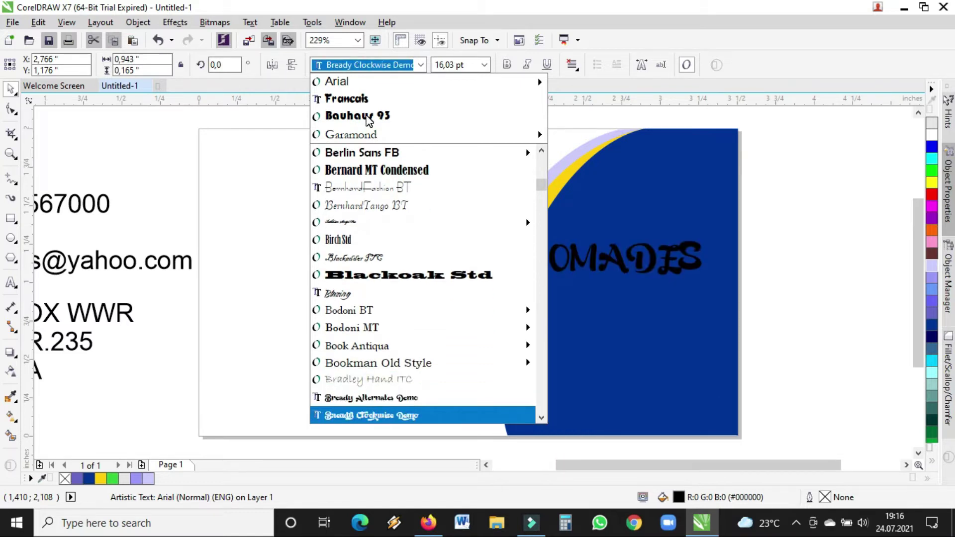
key("Down")
key("Down")
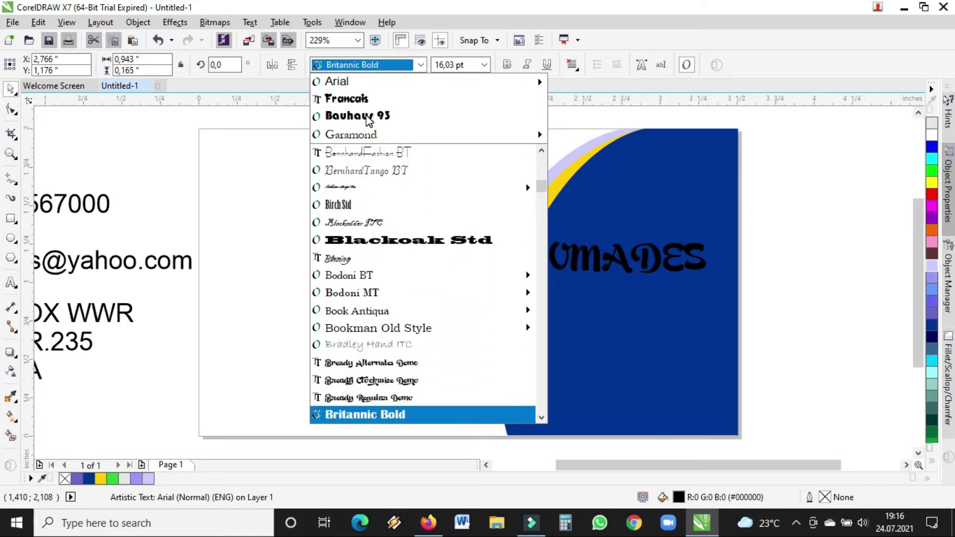
key("Down")
key("Down")
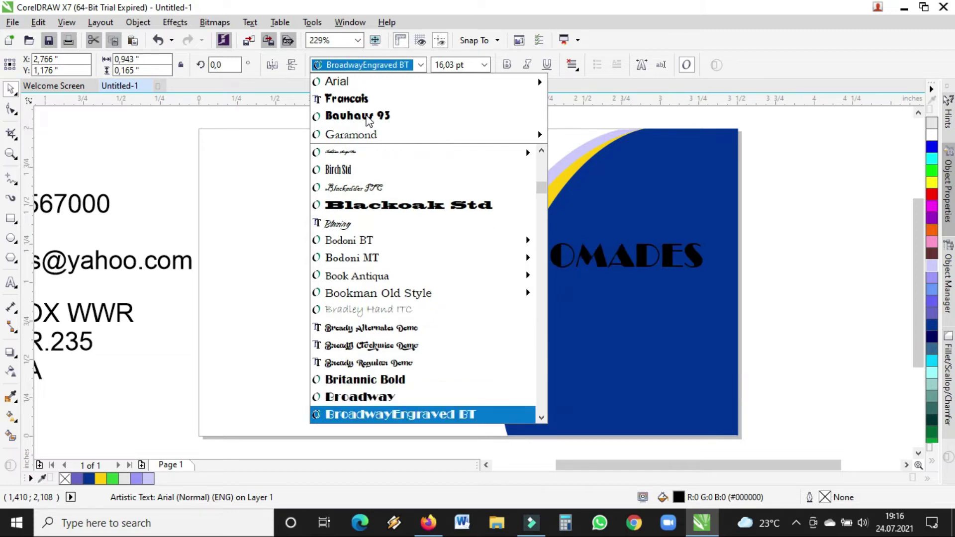
key("Down")
key("Down")
key("Down")
key("Down")
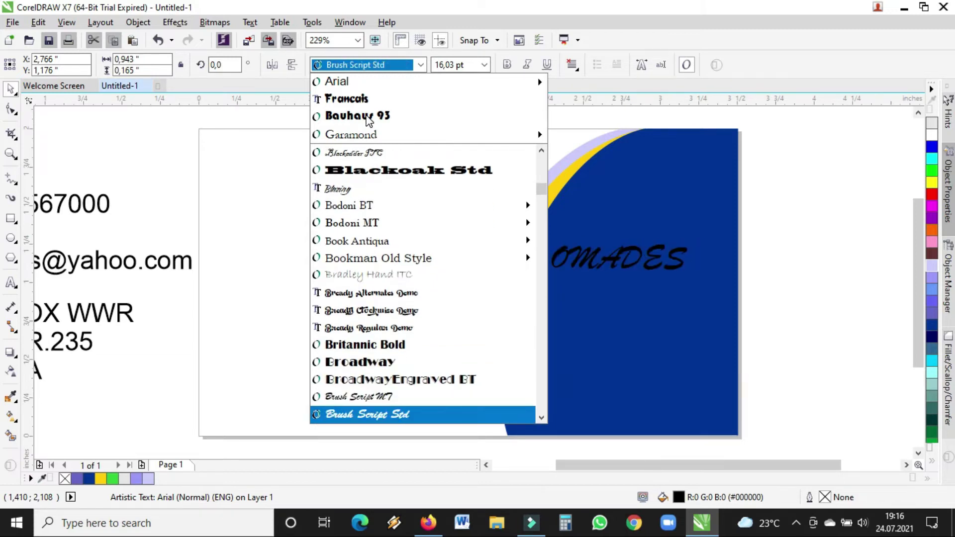
key("Down")
key("Down")
key("Down")
key("Down")
key("Down")
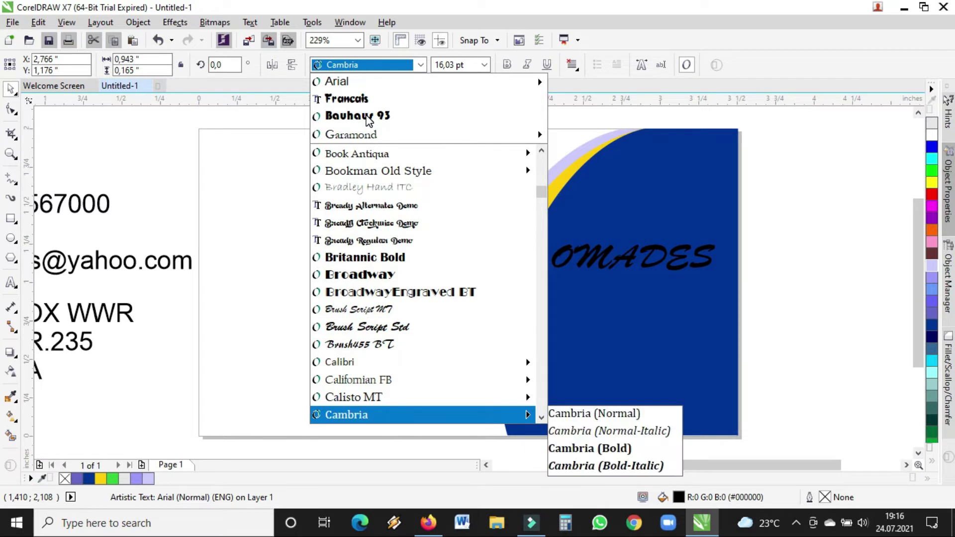
key("Down")
key("Down")
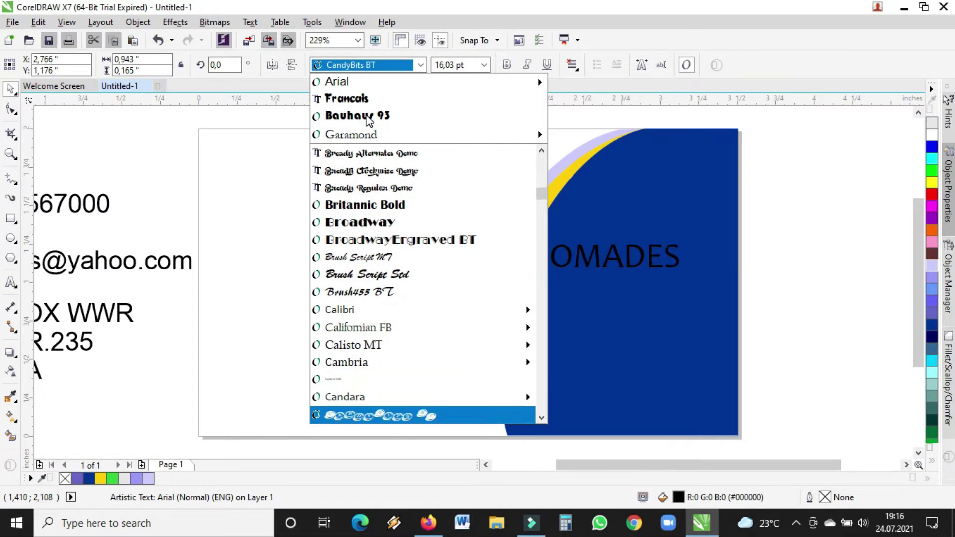
key("Down")
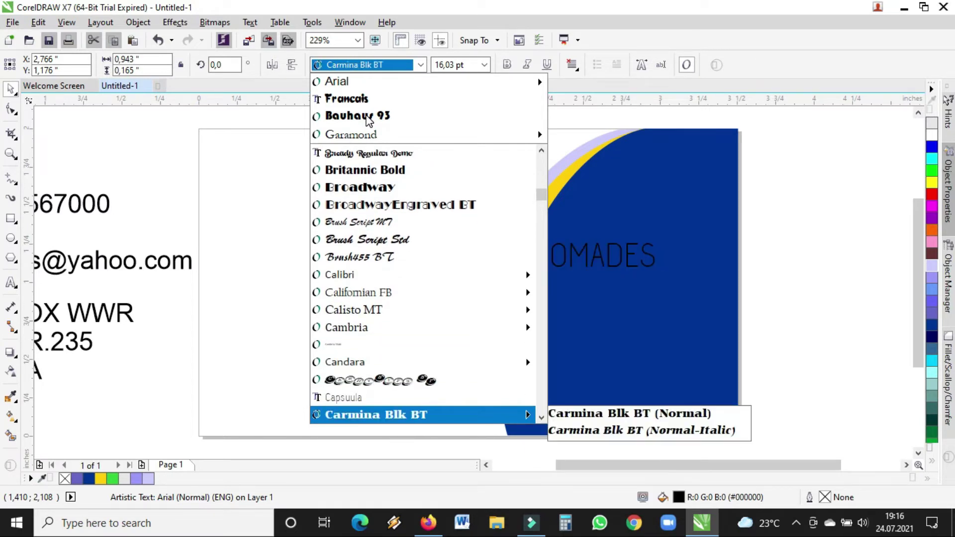
key("Up")
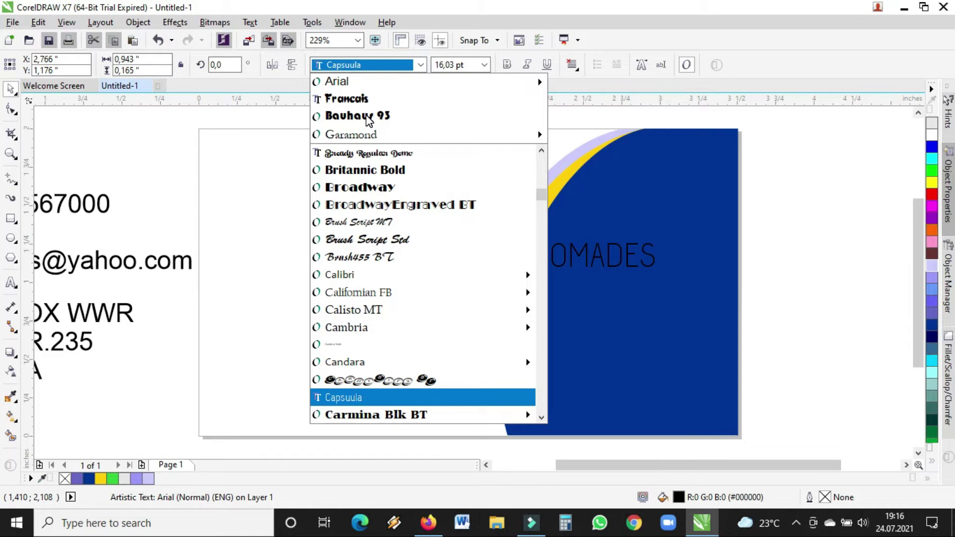
key("Return")
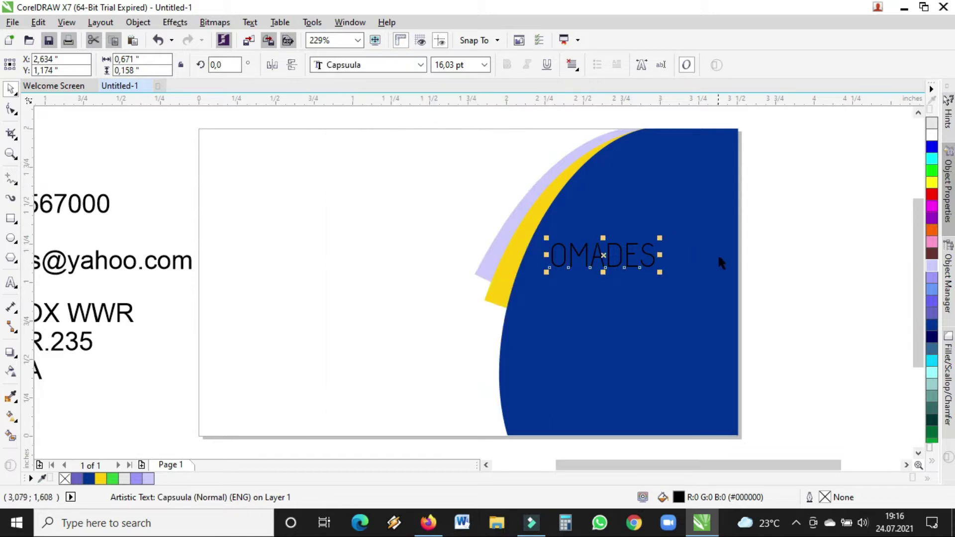
- Scale OMADES to about 23.3 pt, fill it white, and lower it slightly on the blue shape
left_click_drag(661, 239, 711, 198)
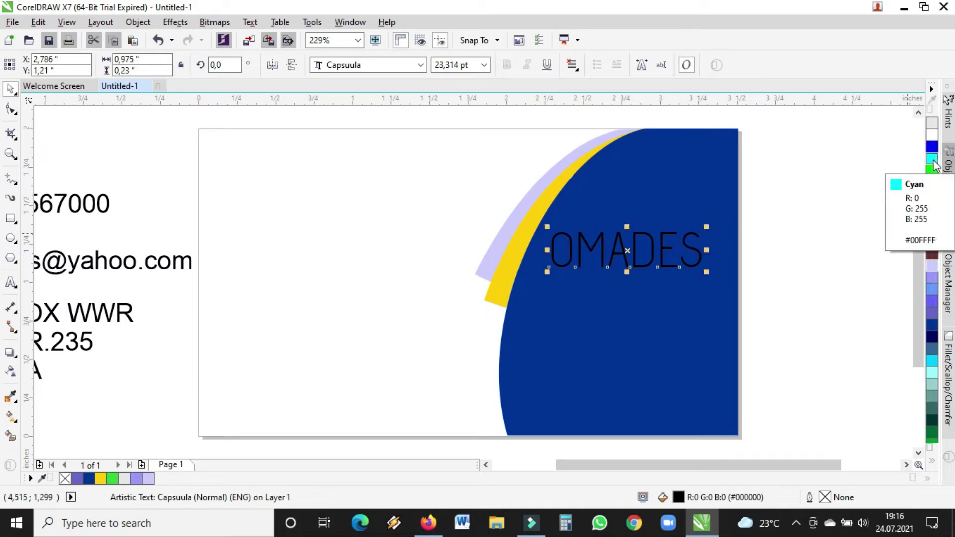
left_click(934, 141)
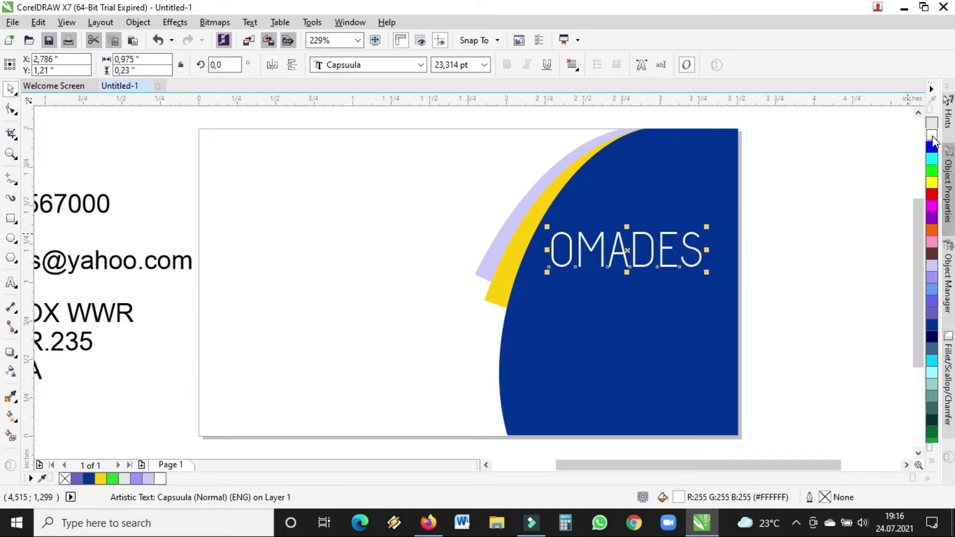
left_click(787, 213)
left_click_drag(622, 261, 630, 267)
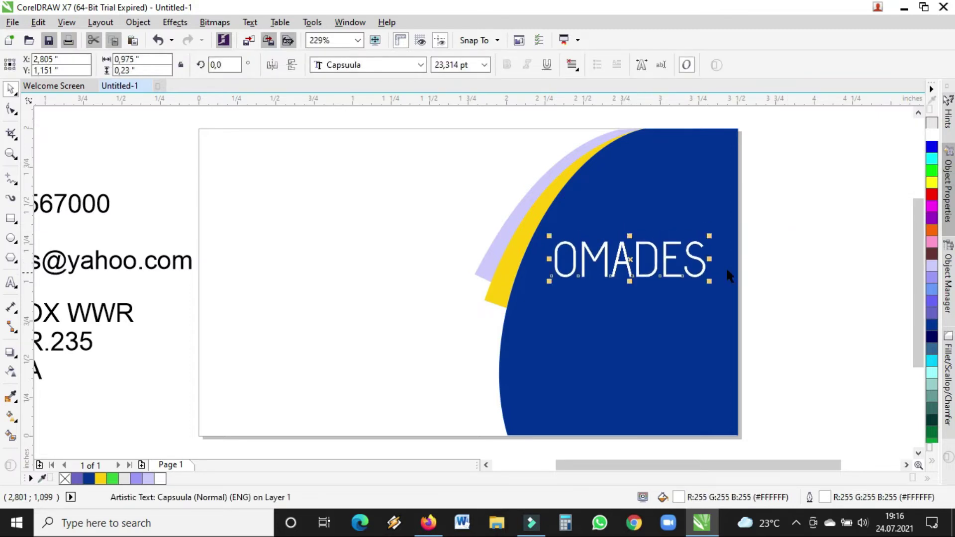
left_click(781, 244)
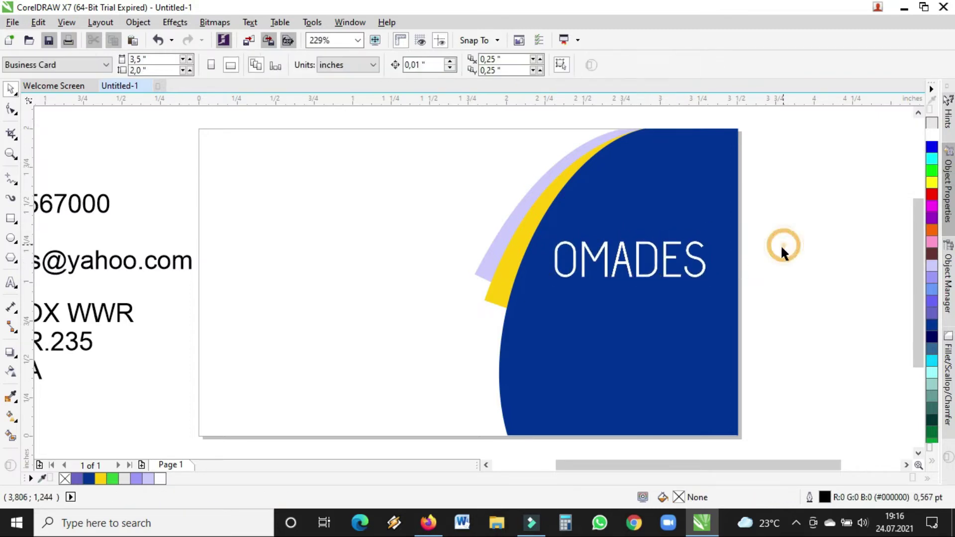
left_click(656, 267)
left_click_drag(656, 267, 656, 271)
left_click(777, 168)
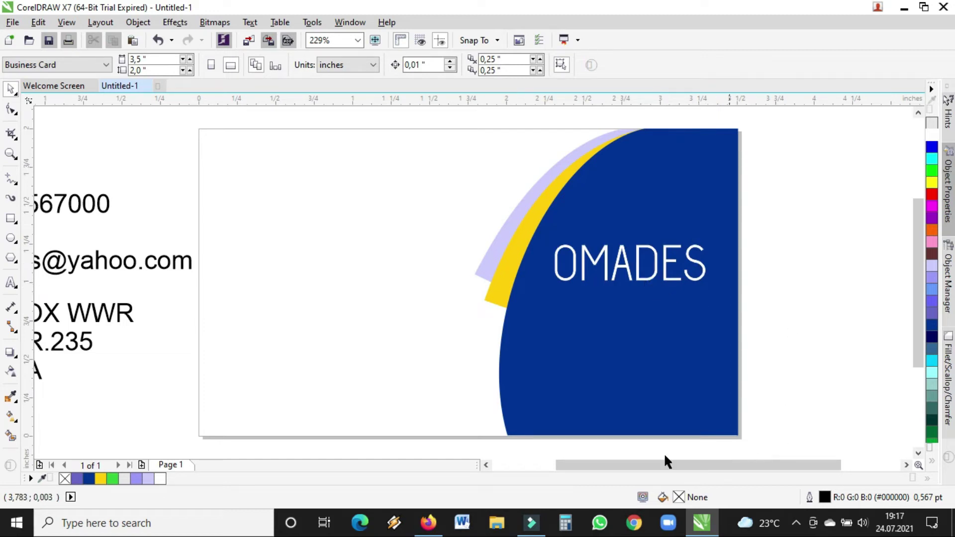
left_click(11, 283)
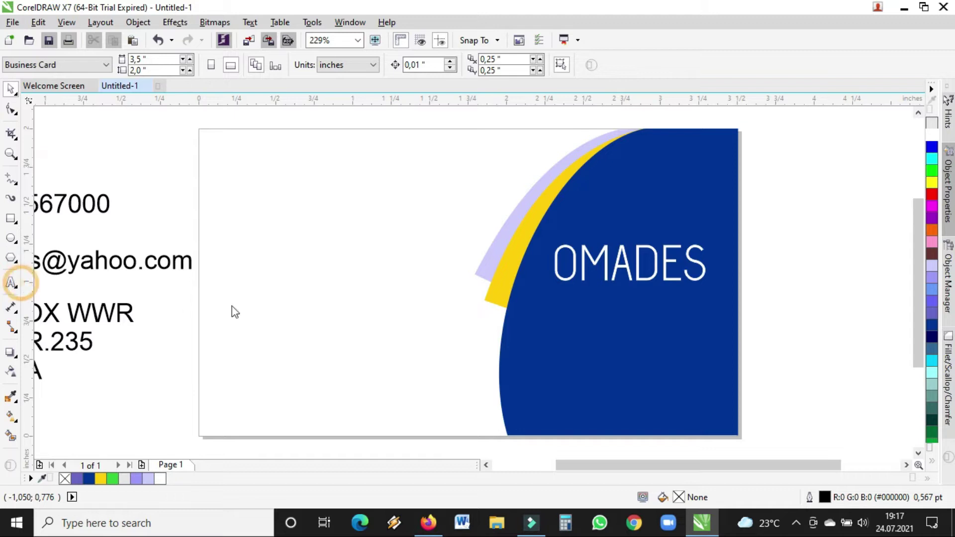
- Type a black Arial 'DESIGN PRINTING' tagline on the card beneath OMADES, correcting the typos
left_click(273, 329)
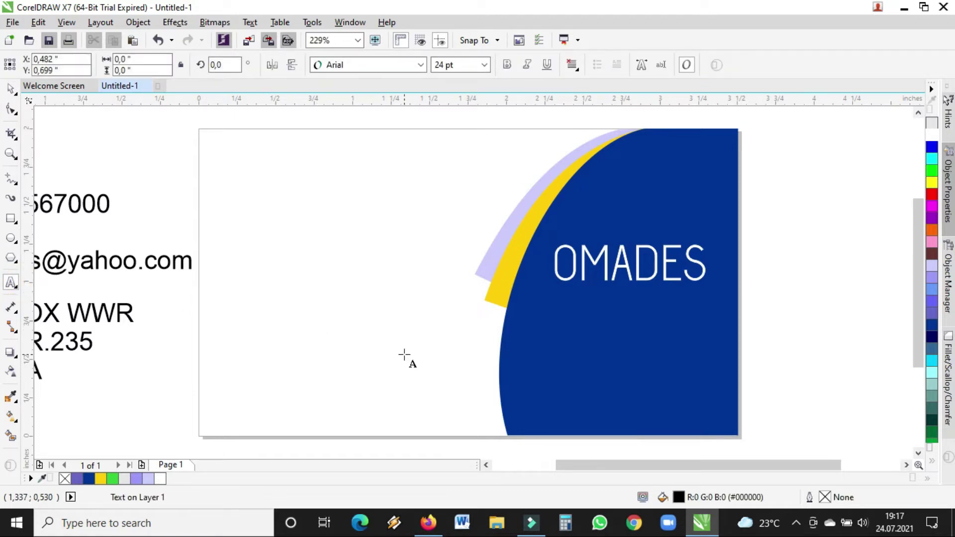
type("DE")
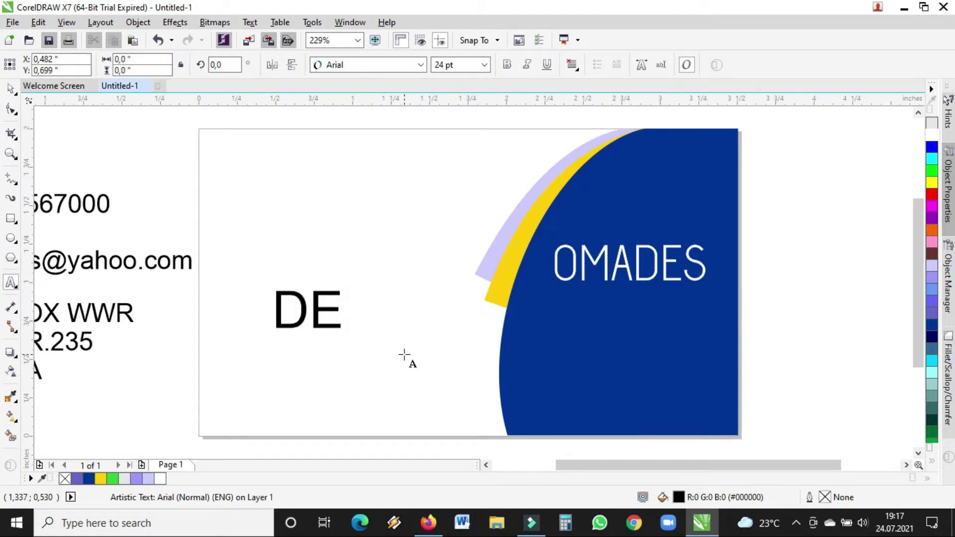
type("SIGN")
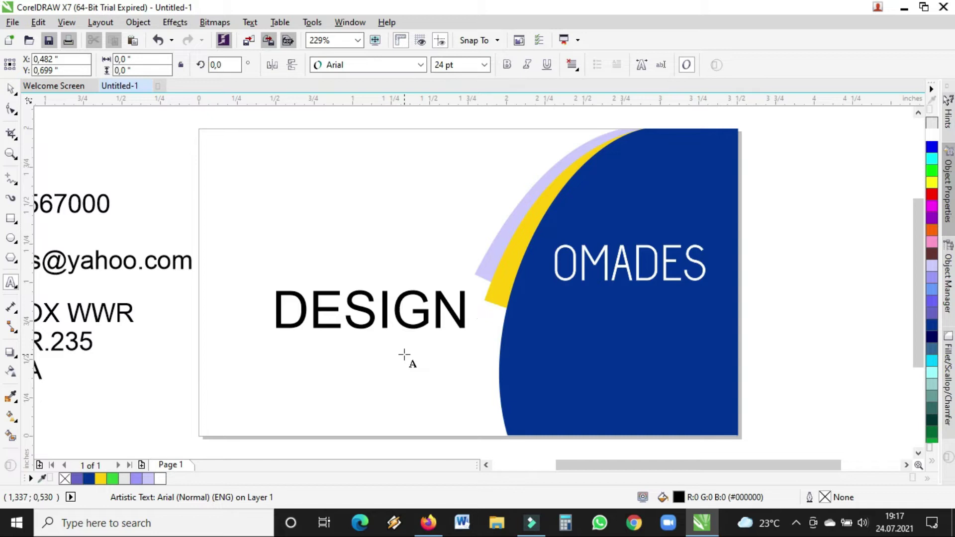
type("II")
key("BackSpace")
key("BackSpace")
key("BackSpace")
type("RIN")
key("BackSpace")
key("BackSpace")
key("BackSpace")
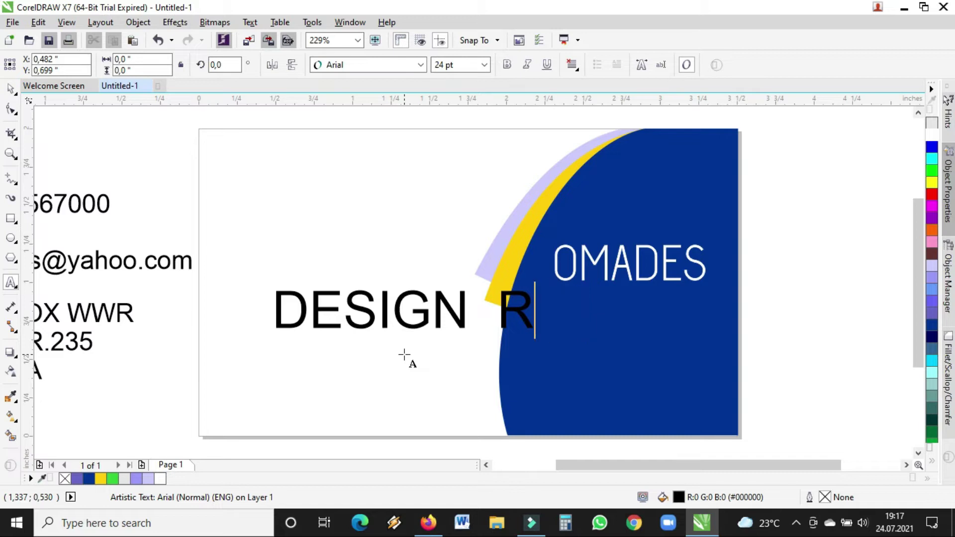
type("PRITING")
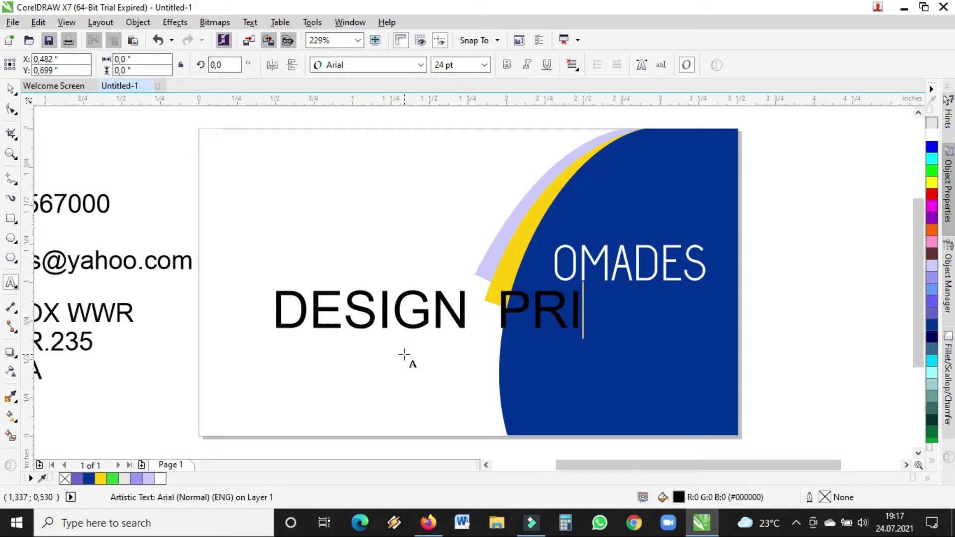
key("BackSpace")
key("BackSpace")
key("BackSpace")
key("BackSpace")
type("NTING")
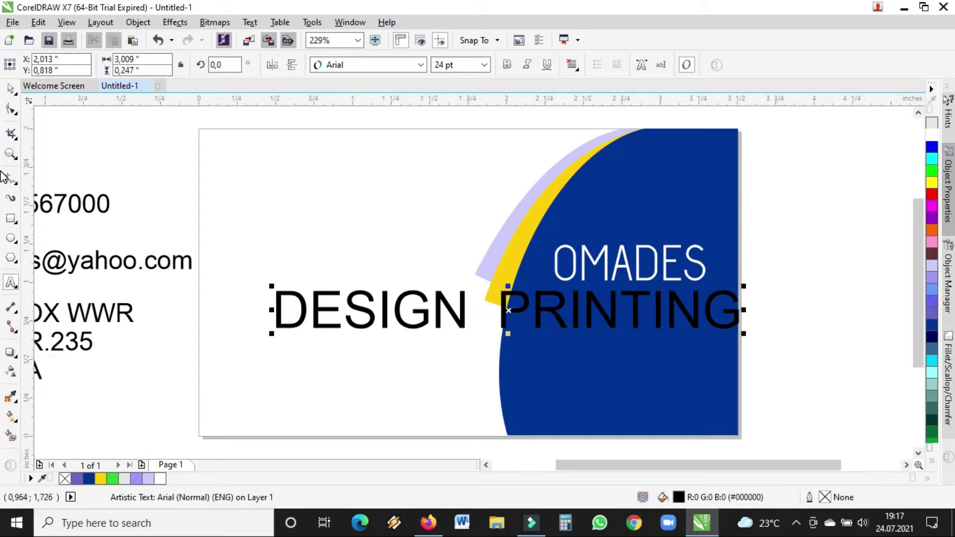
left_click(10, 88)
- Shrink the DESIGN PRINTING text to about 7.2 pt and place it under OMADES
left_click_drag(744, 333, 577, 324)
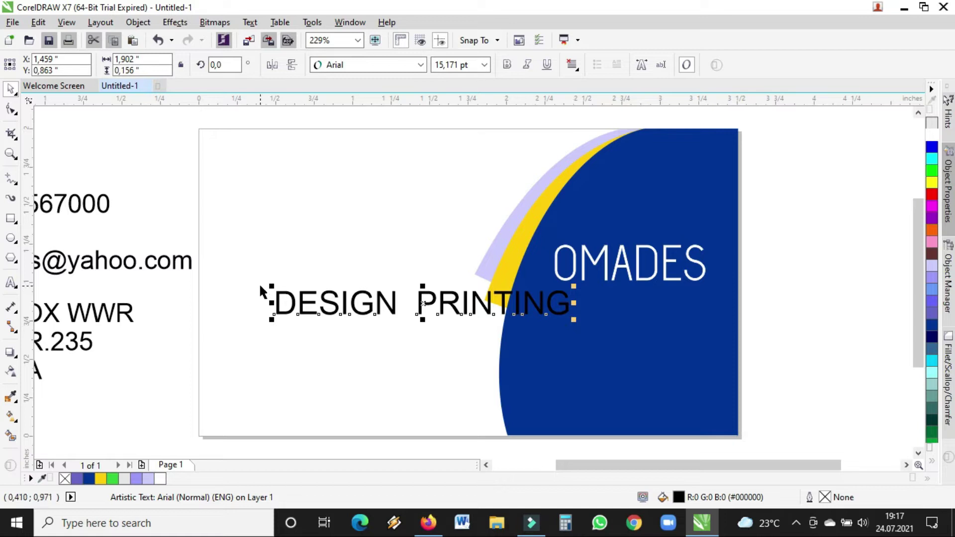
left_click_drag(570, 319, 515, 304)
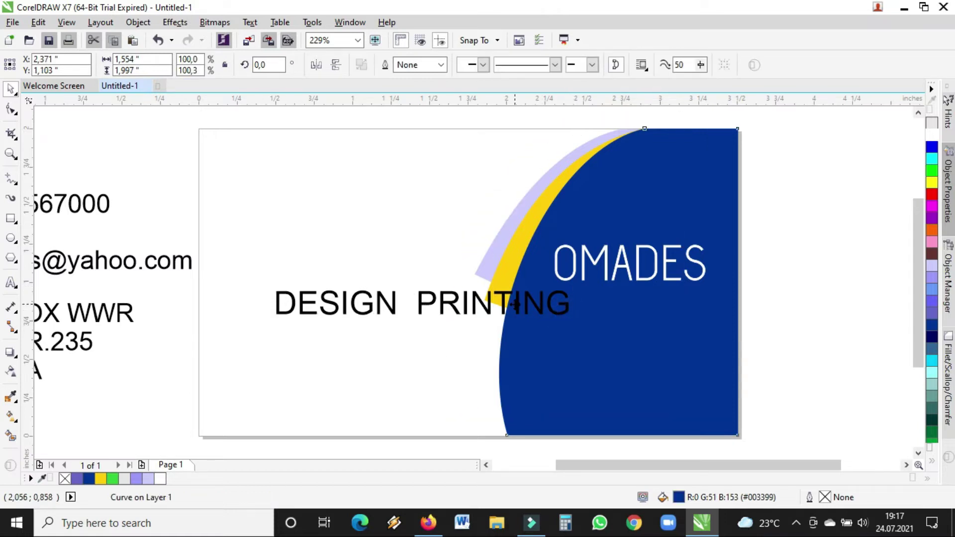
key("ctrl+z")
left_click(424, 303)
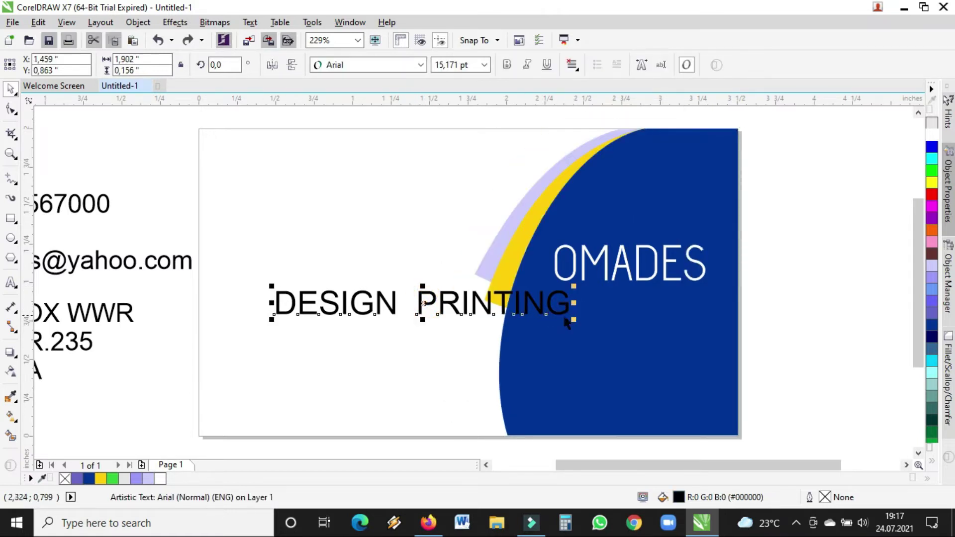
left_click_drag(571, 324, 474, 303)
left_click(471, 302)
left_click_drag(335, 299, 720, 339)
left_click(693, 307)
left_click_drag(668, 299, 659, 301)
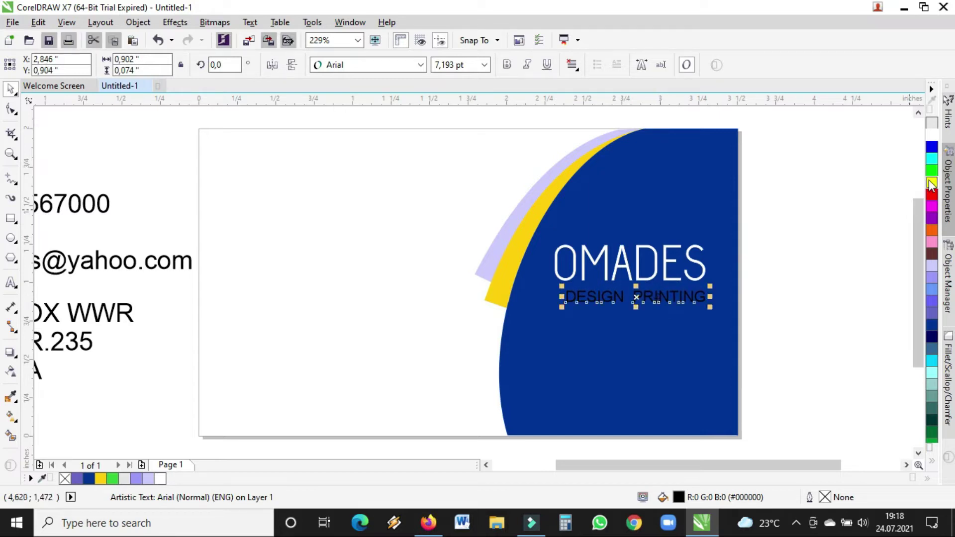
- Colour the tagline yellow (#FFFF00) and zoom in on the OMADES logo area
left_click(932, 183)
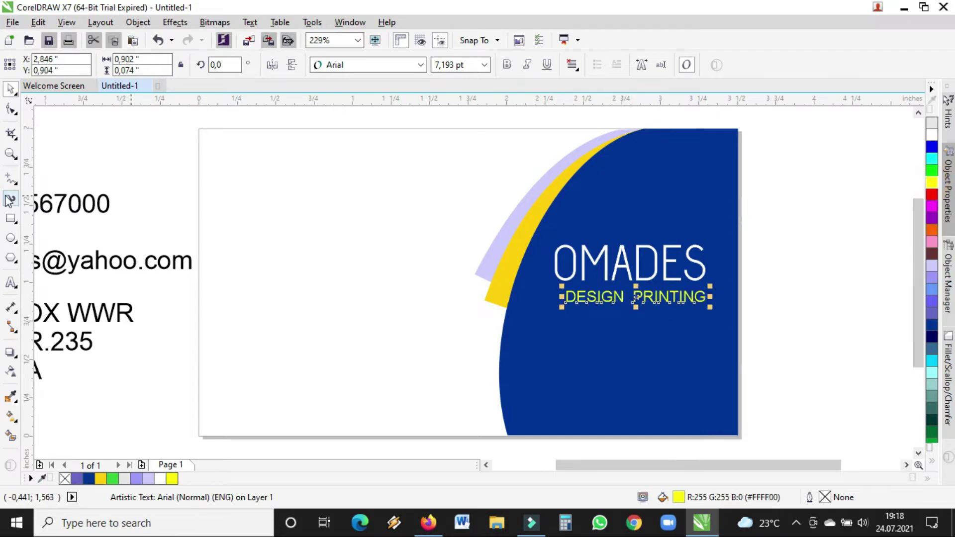
left_click(11, 154)
left_click_drag(491, 224, 793, 341)
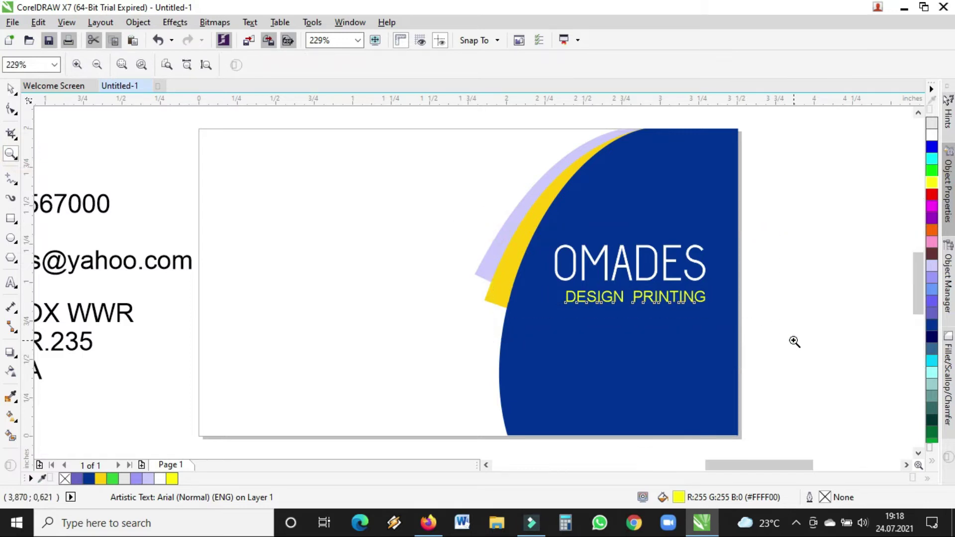
- Nudge the yellow DESIGN PRINTING tagline until it is centred directly beneath OMADES
left_click(11, 88)
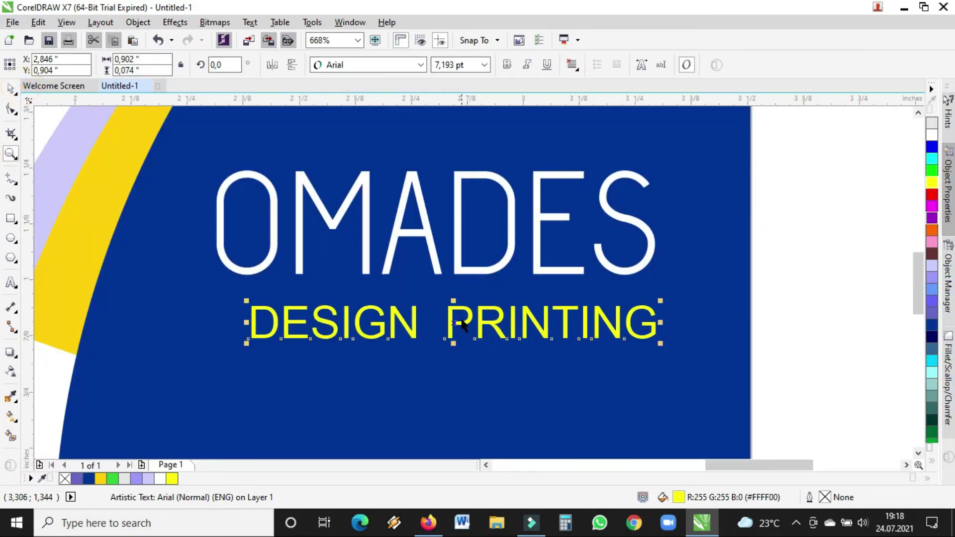
left_click_drag(451, 322, 448, 324)
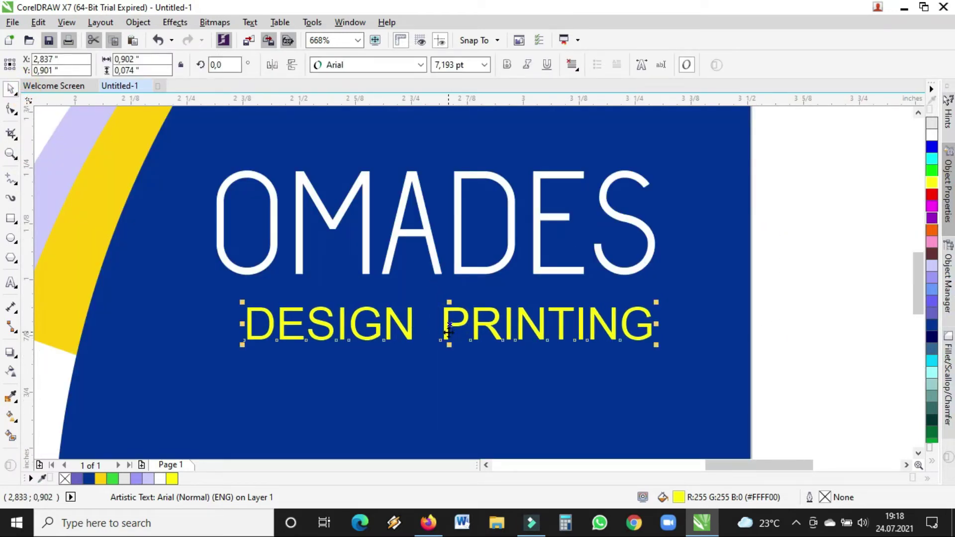
left_click(770, 292)
left_click_drag(462, 322, 453, 317)
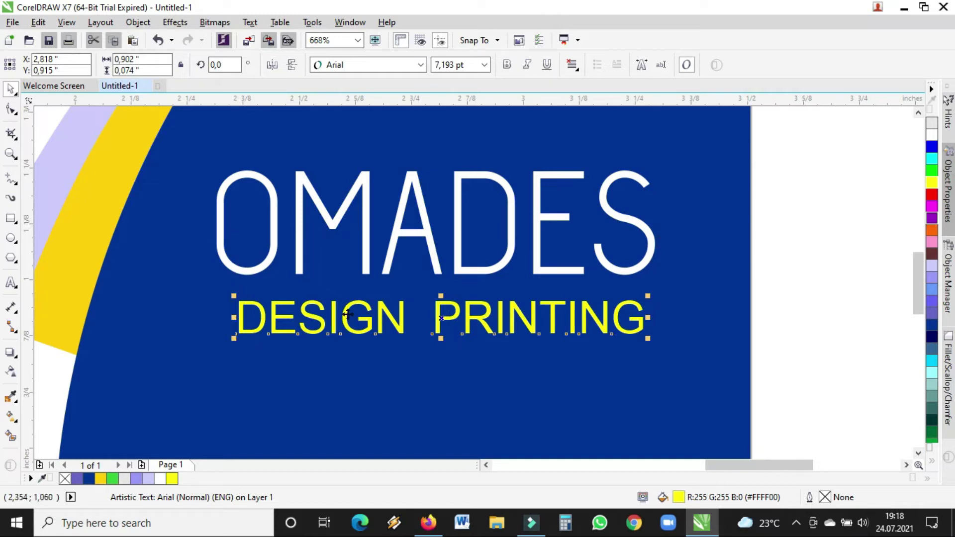
left_click_drag(397, 323, 397, 321)
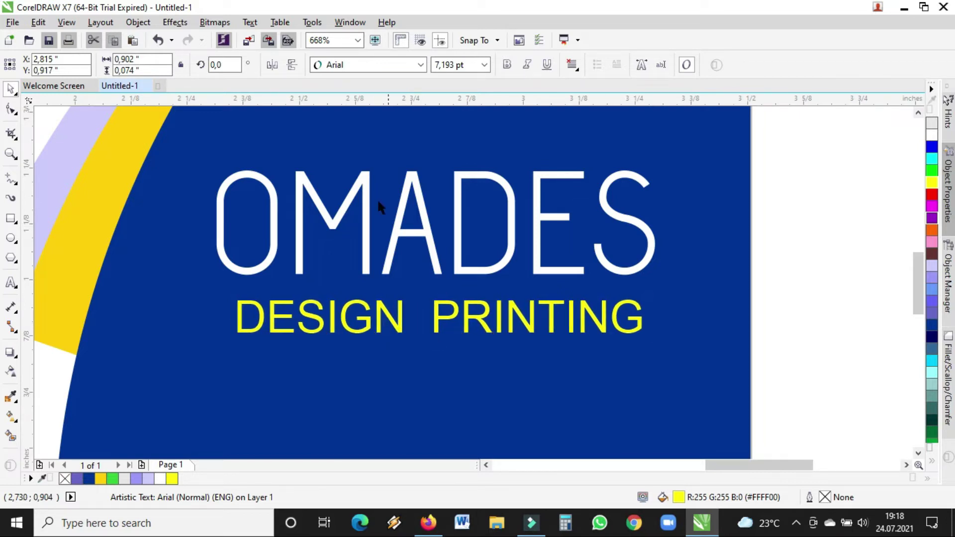
left_click(364, 62)
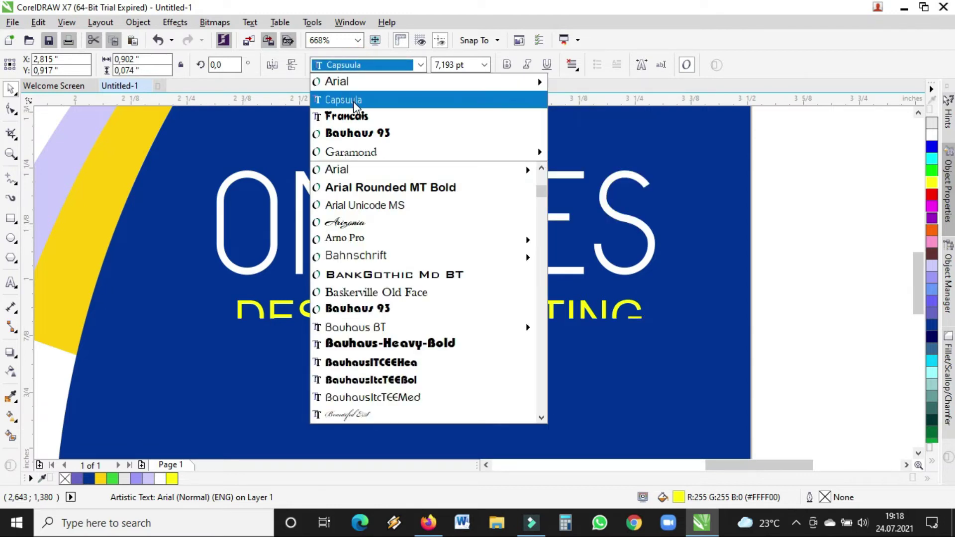
- Try Bahnschrift Light on the tagline, then revert it to Arial
mouse_move(356, 171)
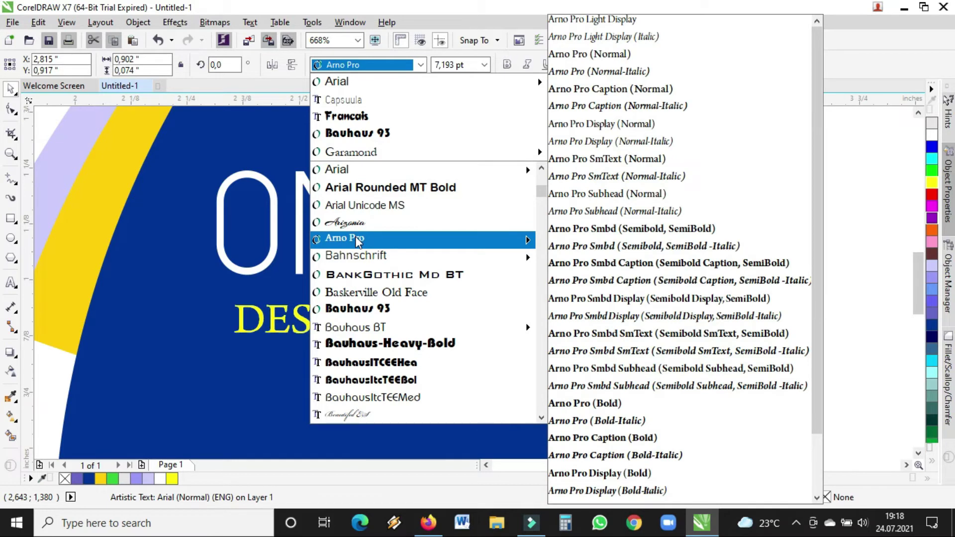
left_click(358, 255)
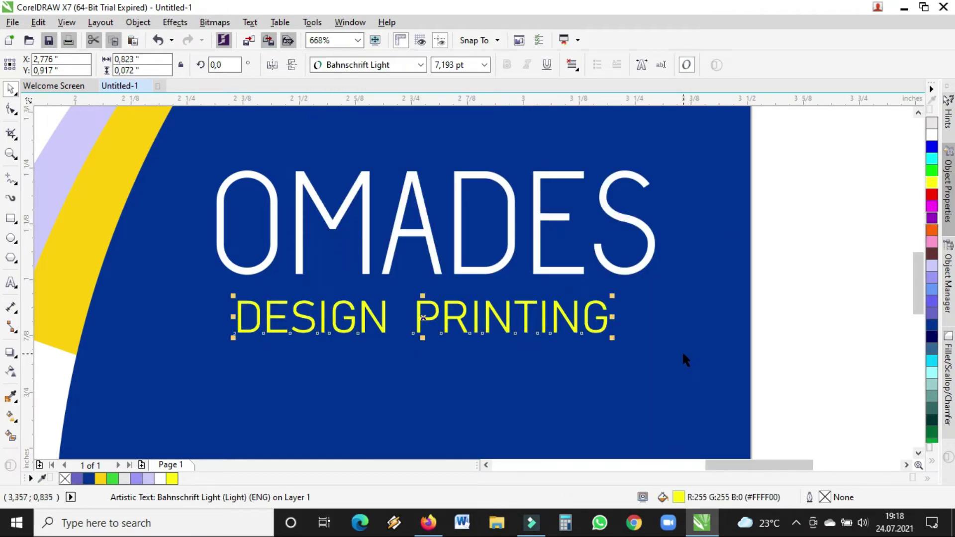
key("ctrl+z")
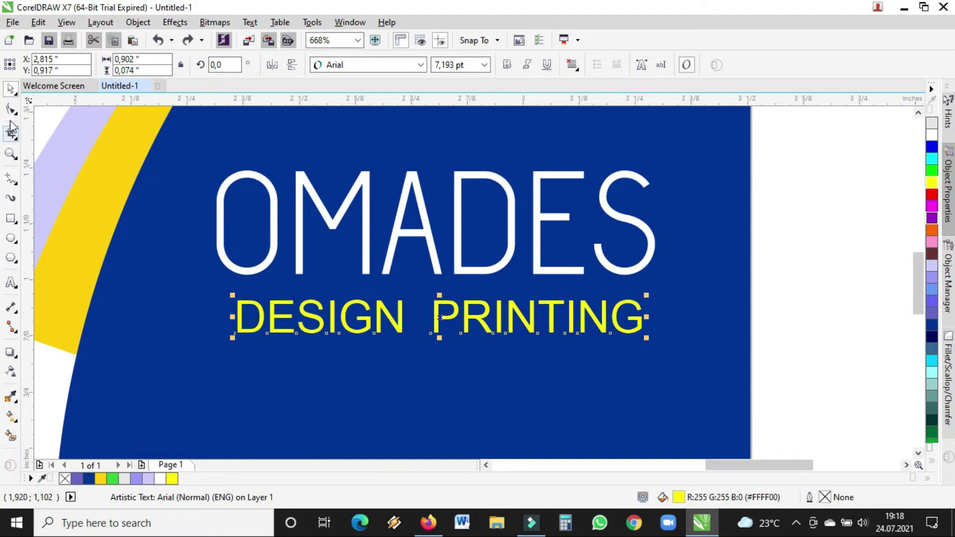
- Edit the tagline text to read 'DESIGN & PRINTING', removing the stray symbols
double_click(438, 313)
left_click_drag(432, 312, 417, 308)
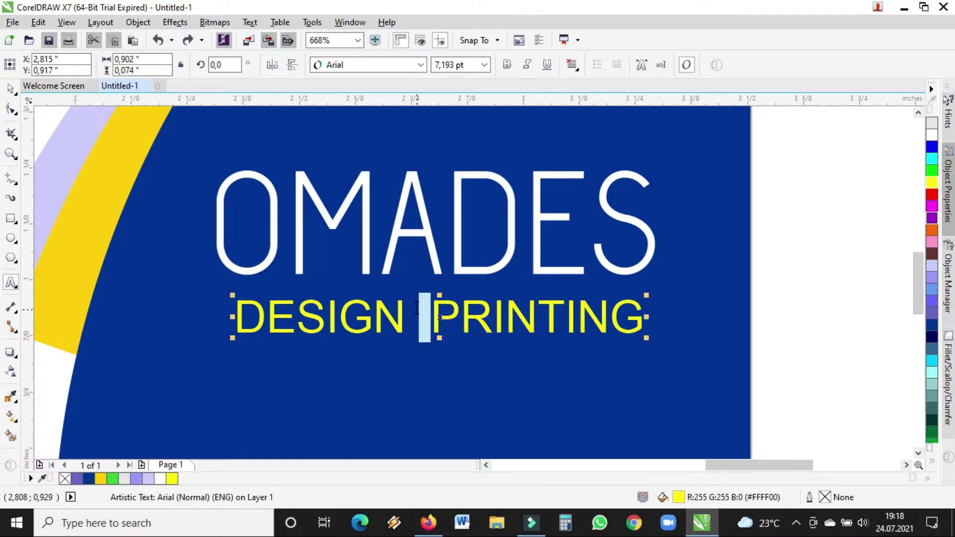
type("^")
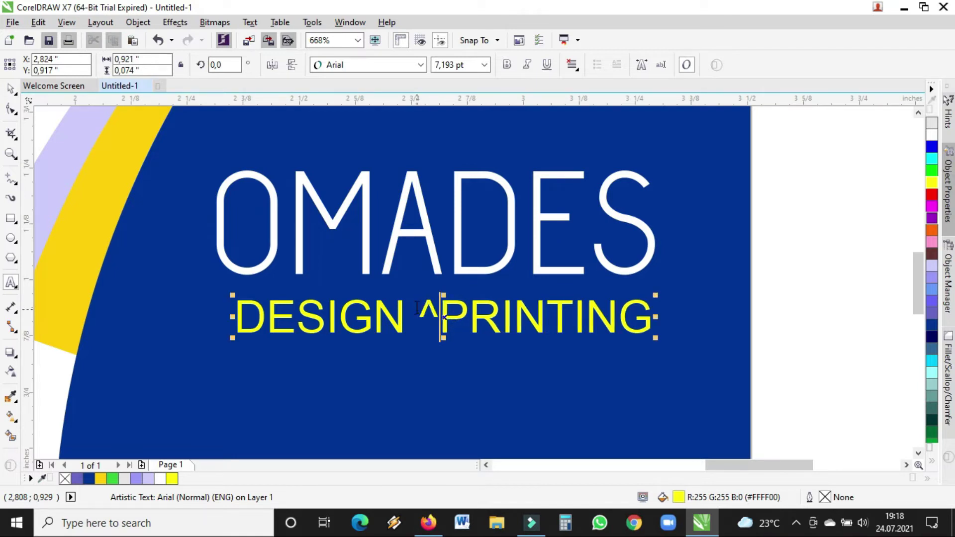
key("BackSpace")
type("*")
key("BackSpace")
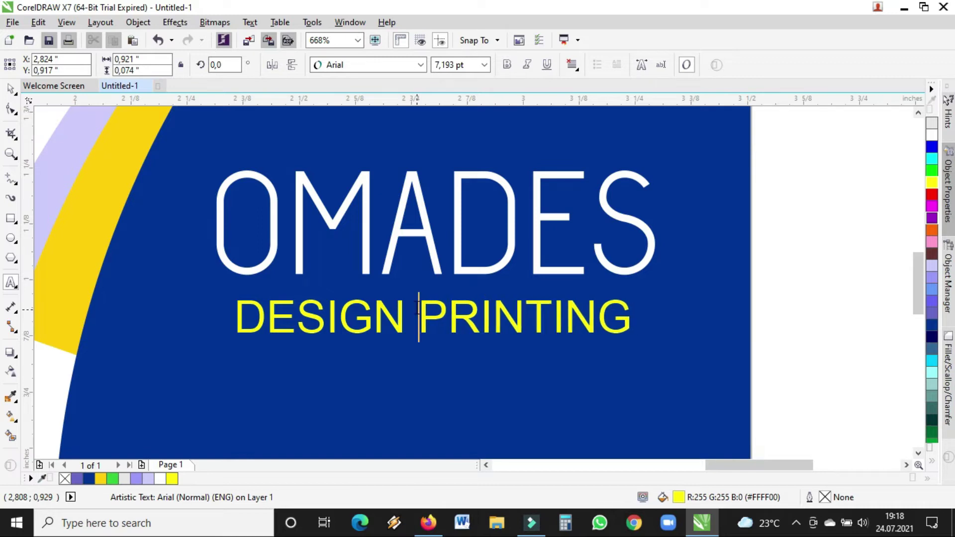
type("*")
key("BackSpace")
type("%")
key("BackSpace")
type("(")
type("*&")
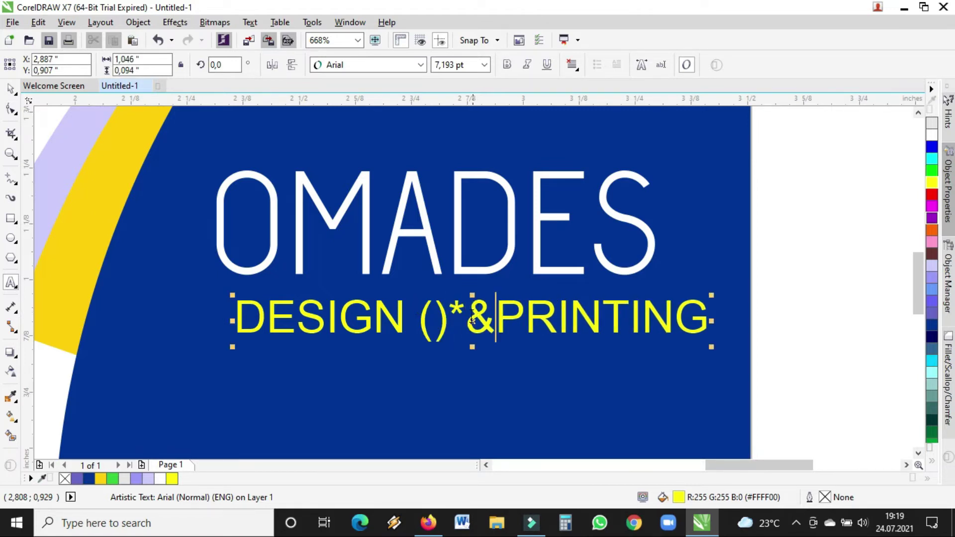
left_click_drag(479, 322, 420, 321)
key("Delete")
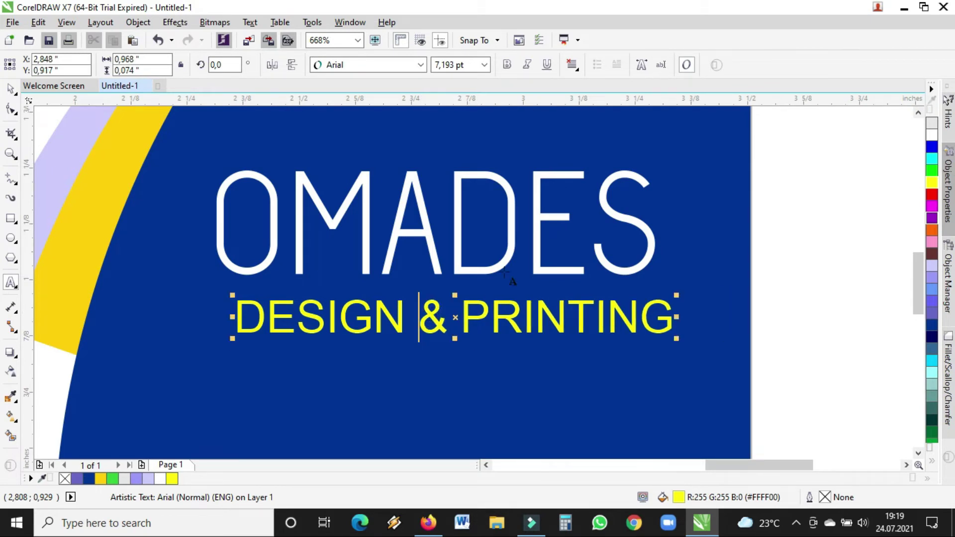
- Scale the tagline down slightly to about 6.86 pt, keeping it centred under OMADES
left_click(10, 89)
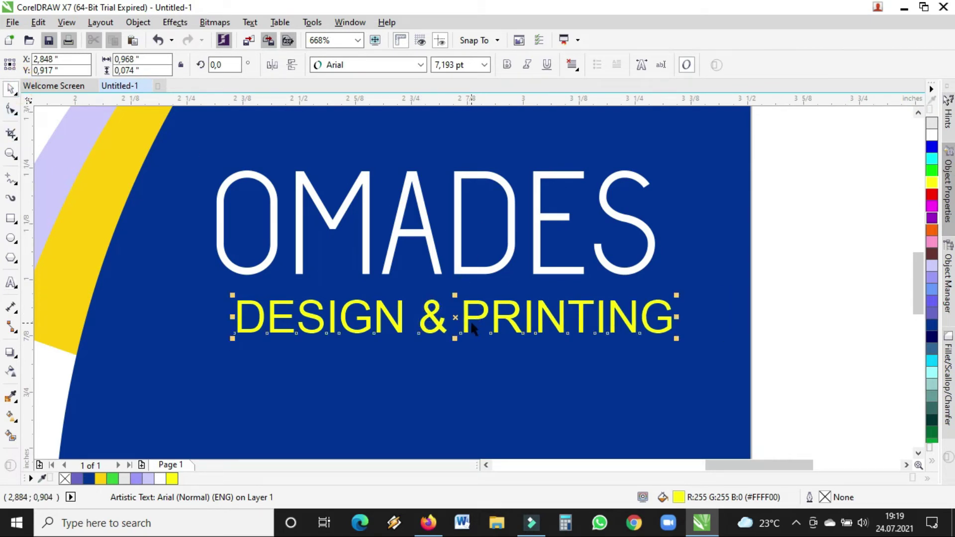
left_click_drag(470, 321, 453, 324)
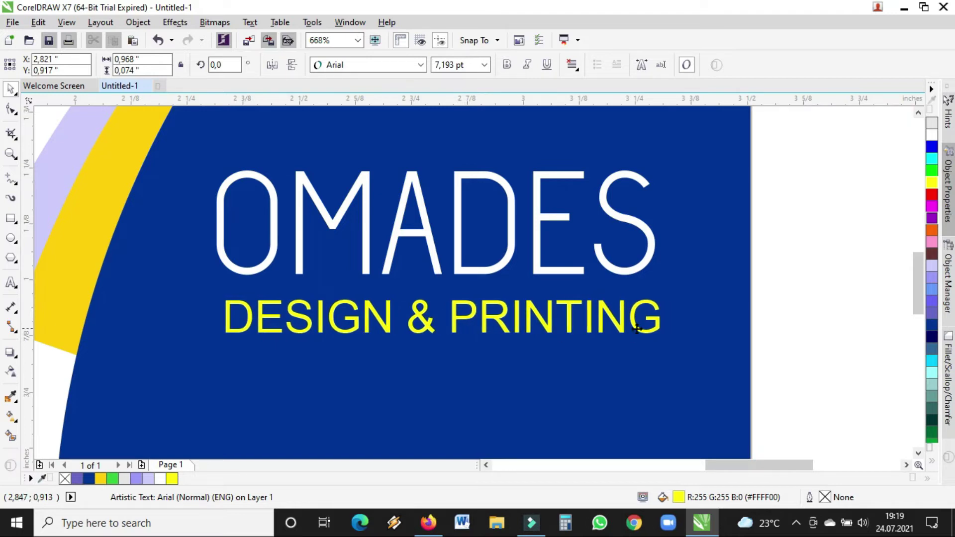
left_click_drag(662, 335, 644, 339)
left_click_drag(431, 319, 439, 317)
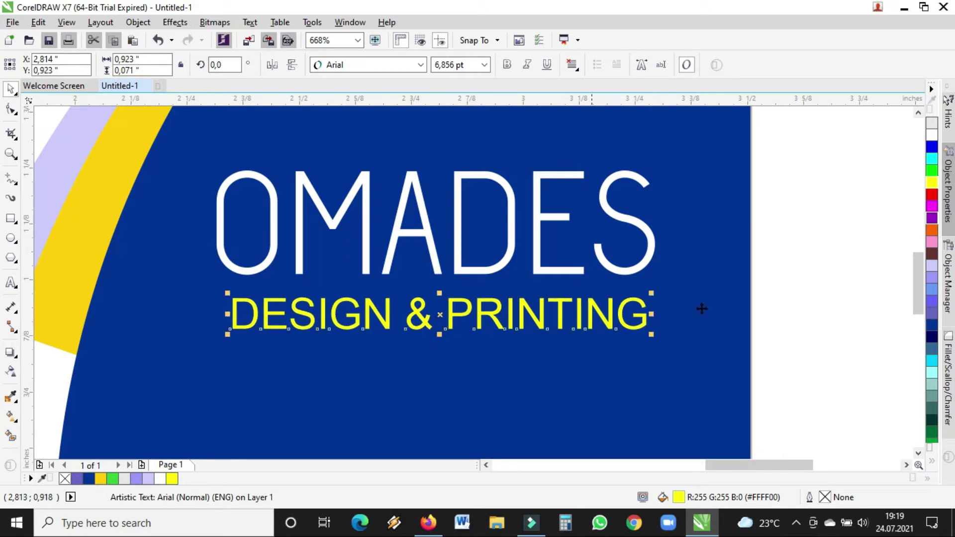
left_click(11, 154)
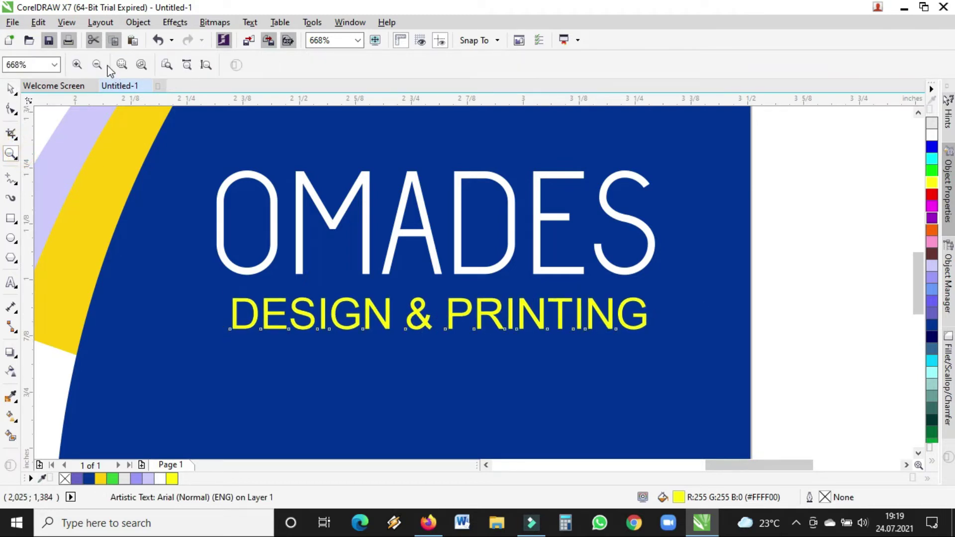
- Zoom out and reposition OMADES and the tagline together as one selection
left_click(98, 66)
left_click(11, 89)
left_click(746, 213)
left_click_drag(824, 234, 504, 333)
left_click_drag(629, 272, 625, 273)
left_click(784, 273)
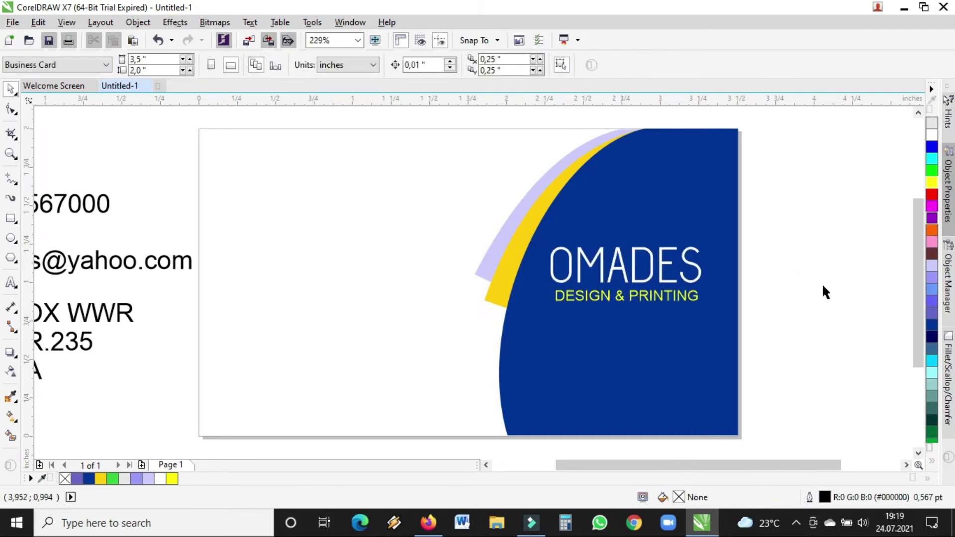
- Zoom into the logo and start a straight Freehand line below the tagline
left_click(11, 179)
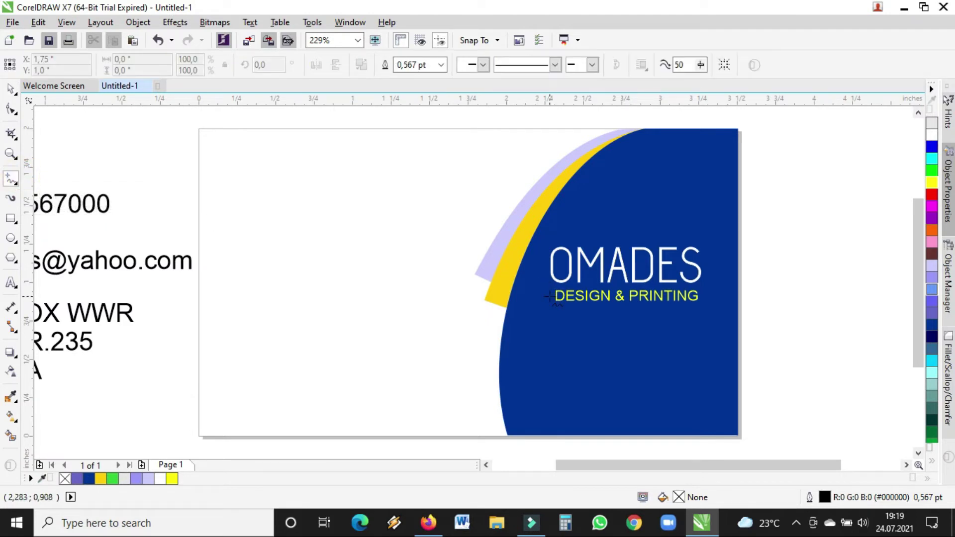
left_click(11, 154)
left_click_drag(444, 222, 866, 401)
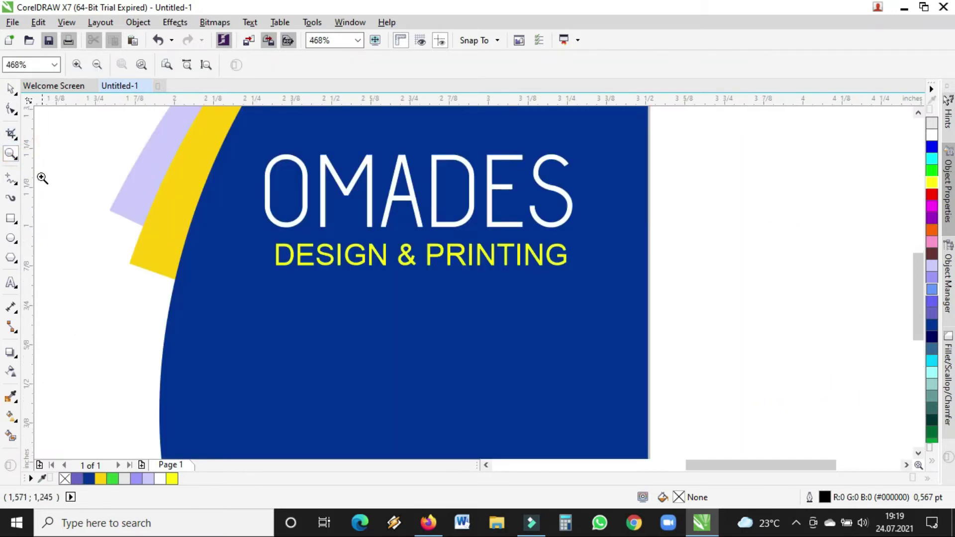
left_click(11, 179)
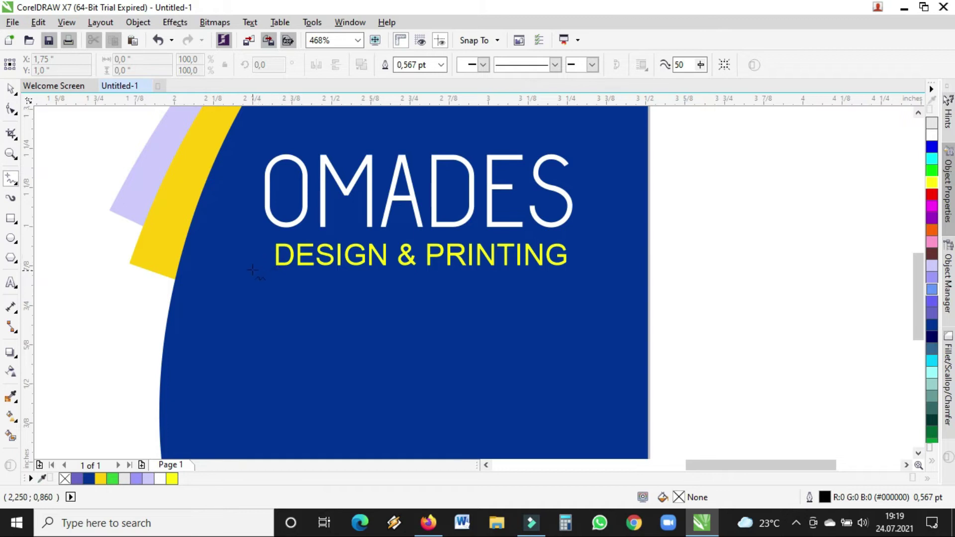
left_click(232, 279)
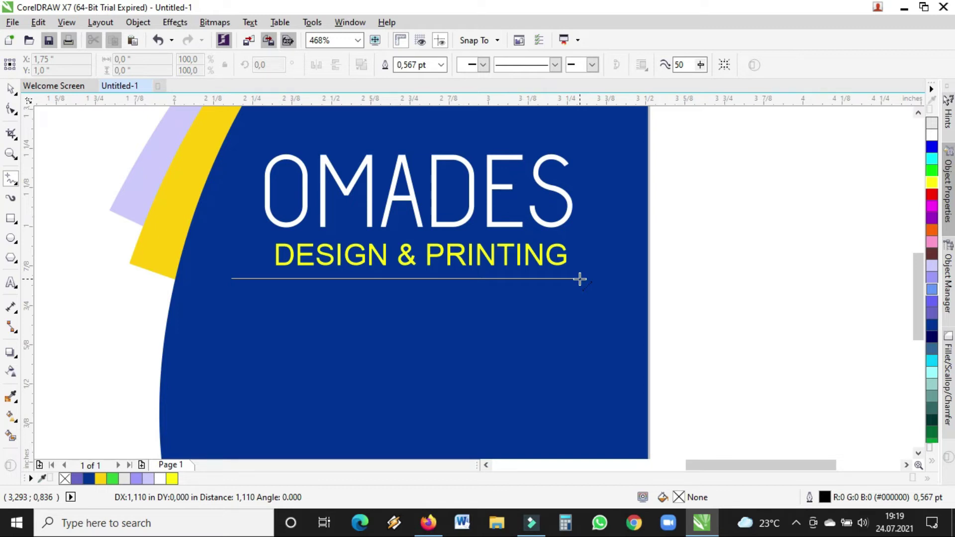
- Complete the horizontal line under the tagline, give it 1.0 pt width, and nudge it into place
left_click(580, 279)
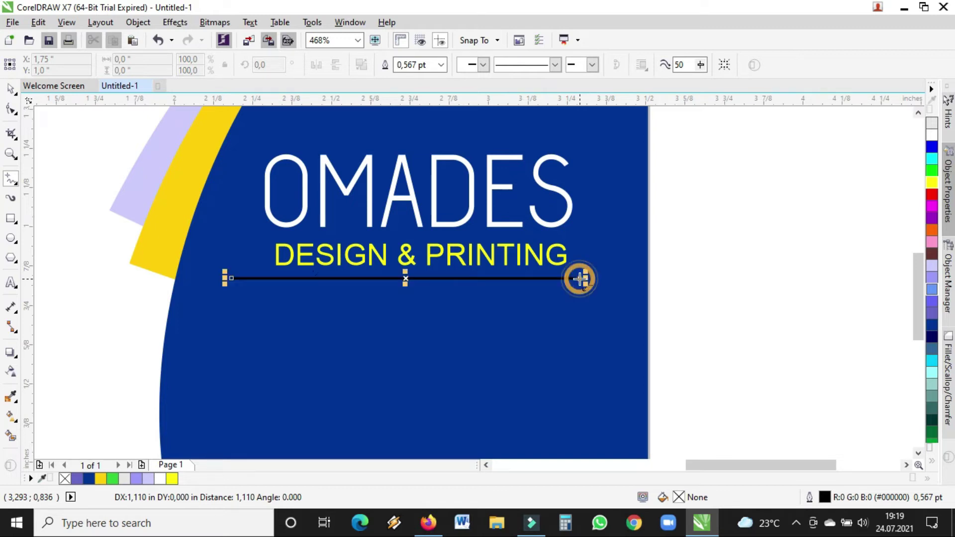
left_click(10, 89)
left_click_drag(405, 278, 409, 283)
left_click(442, 71)
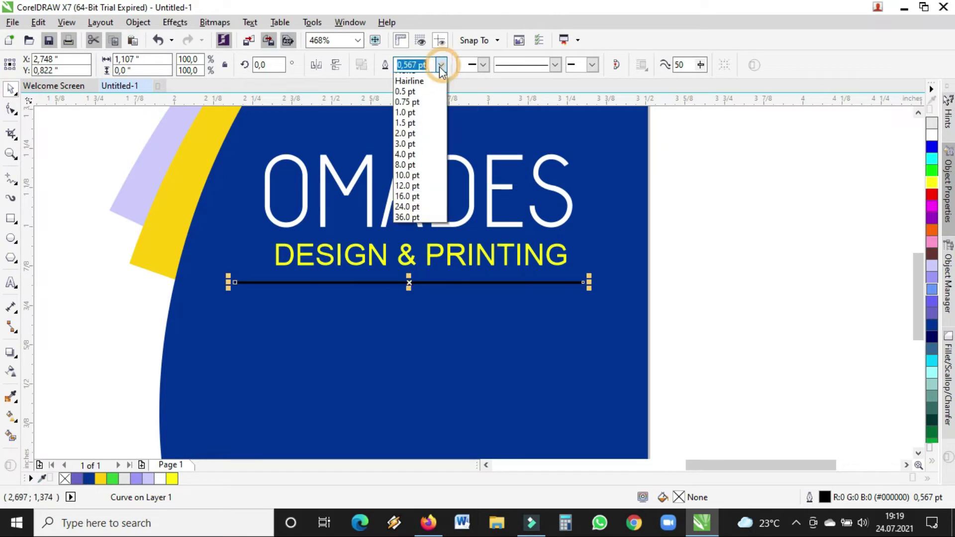
left_click(410, 122)
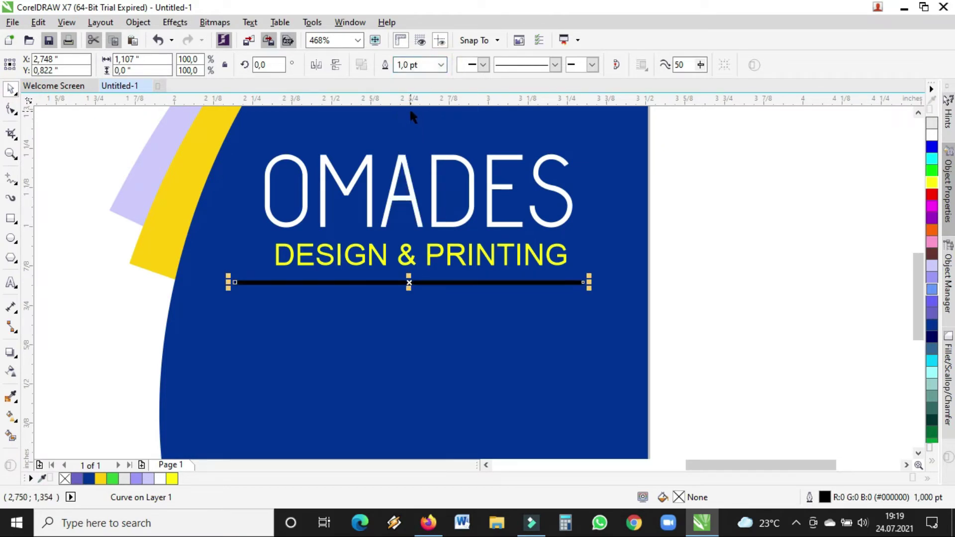
left_click(662, 212)
left_click(514, 282)
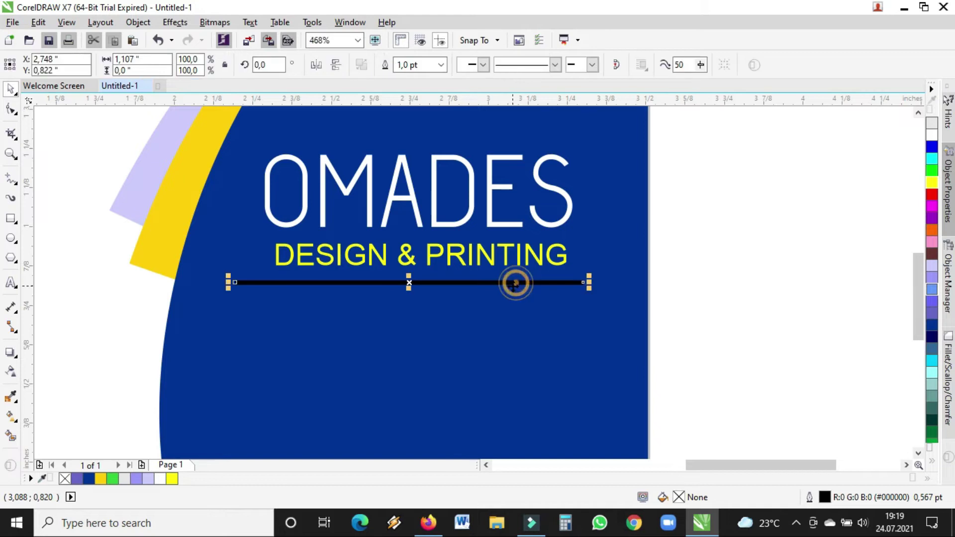
left_click_drag(410, 280, 411, 284)
- Make the line's outline Ghost Green (#CCFFCC) from the expanded palette
left_click(932, 464)
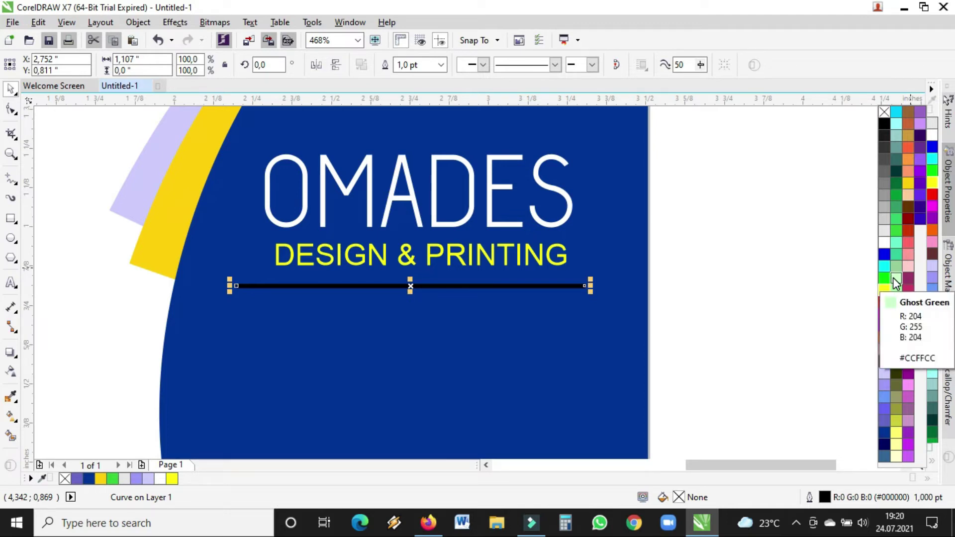
right_click(896, 283)
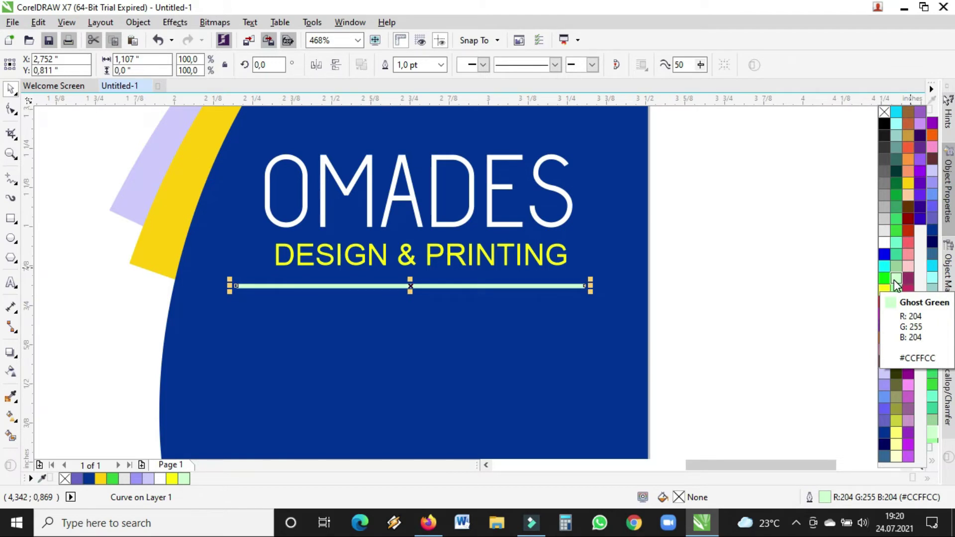
left_click(708, 275)
- Shorten the line from its left end to about 0.609 inches and set its outline to 0.75 pt
left_click(546, 289)
left_click(546, 287)
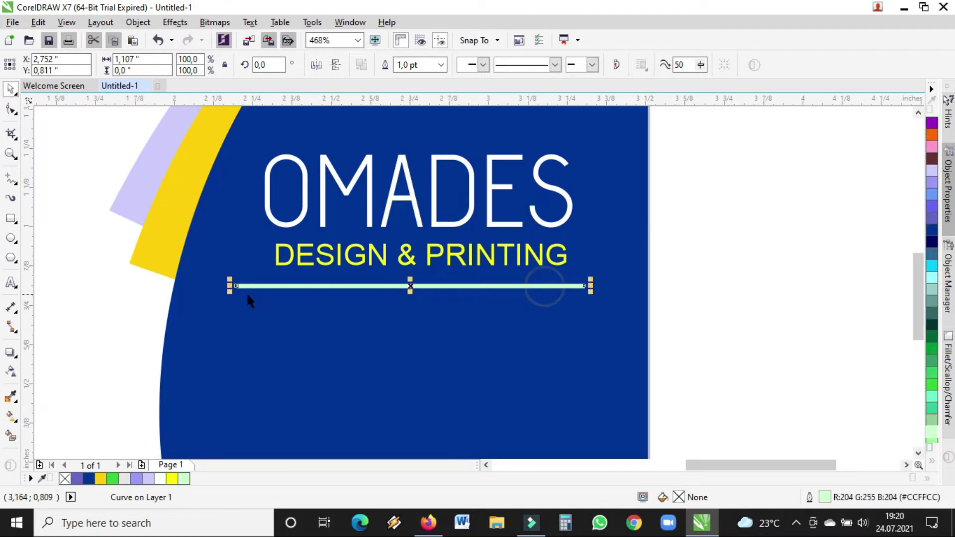
left_click_drag(237, 286, 386, 286)
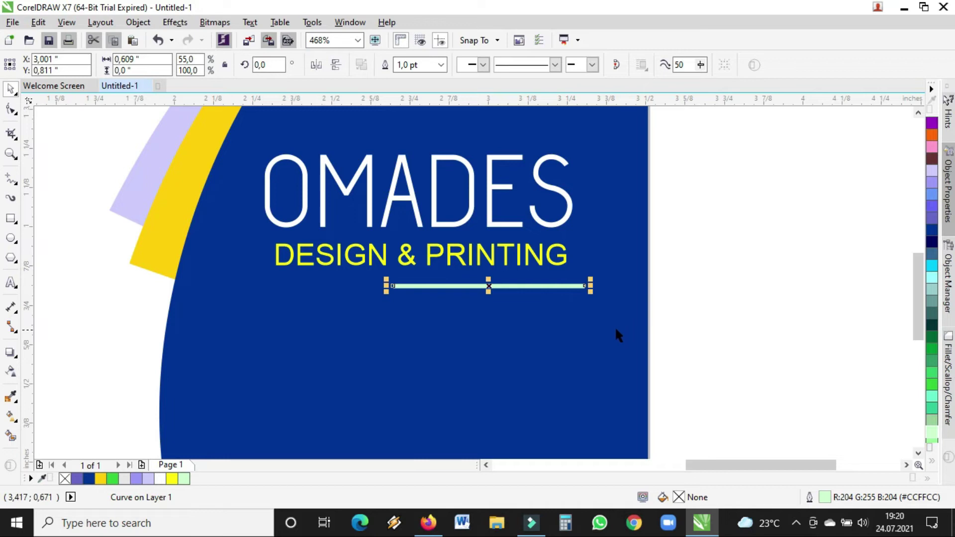
left_click(441, 65)
left_click(412, 110)
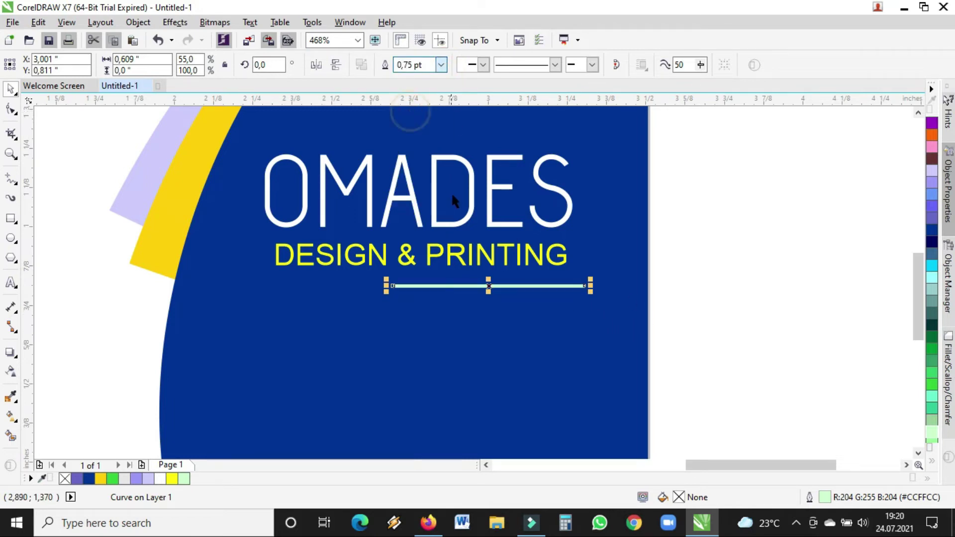
- Add a linear transparency fade along the green line and adjust its start, end and midpoint
left_click(12, 372)
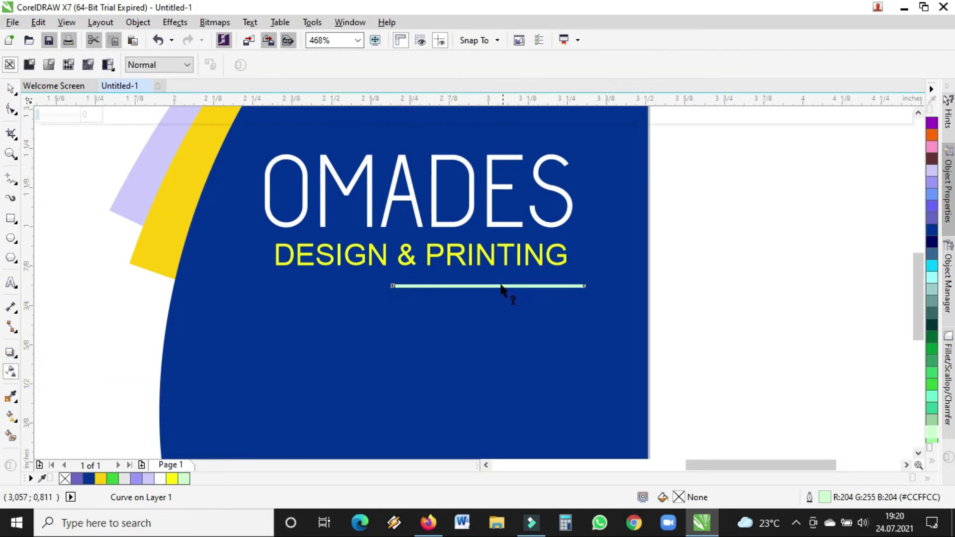
left_click_drag(475, 282, 595, 281)
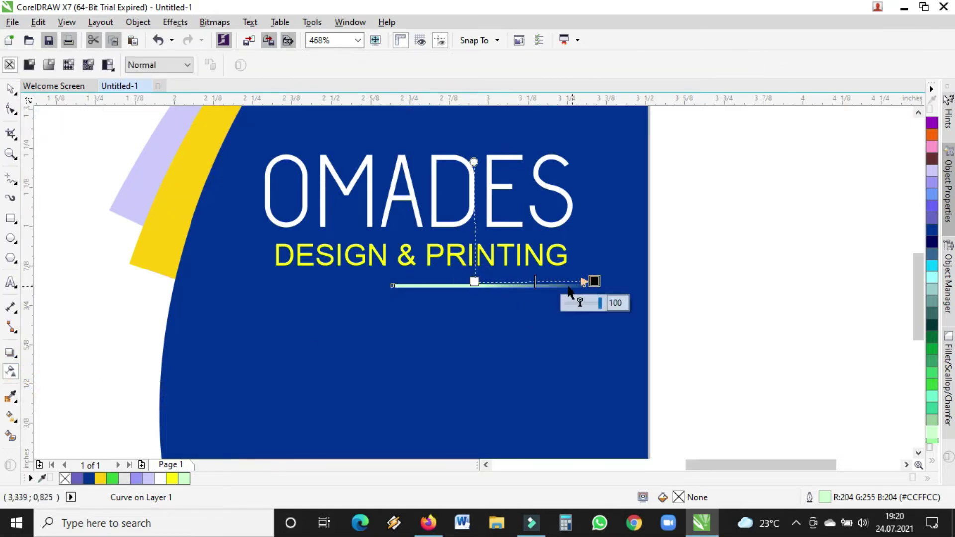
left_click_drag(475, 283, 439, 284)
left_click_drag(594, 282, 588, 282)
left_click_drag(440, 283, 422, 284)
left_click_drag(587, 281, 567, 282)
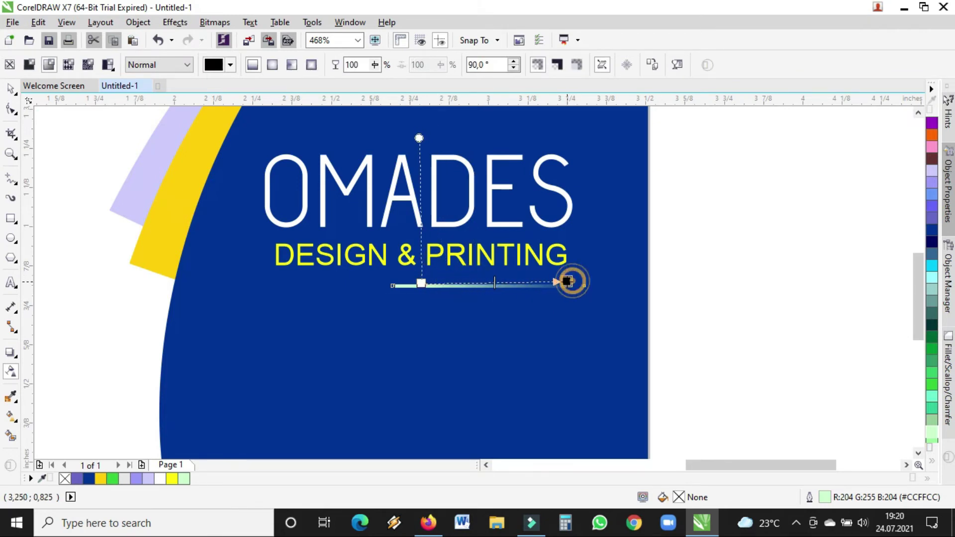
left_click_drag(494, 282, 468, 284)
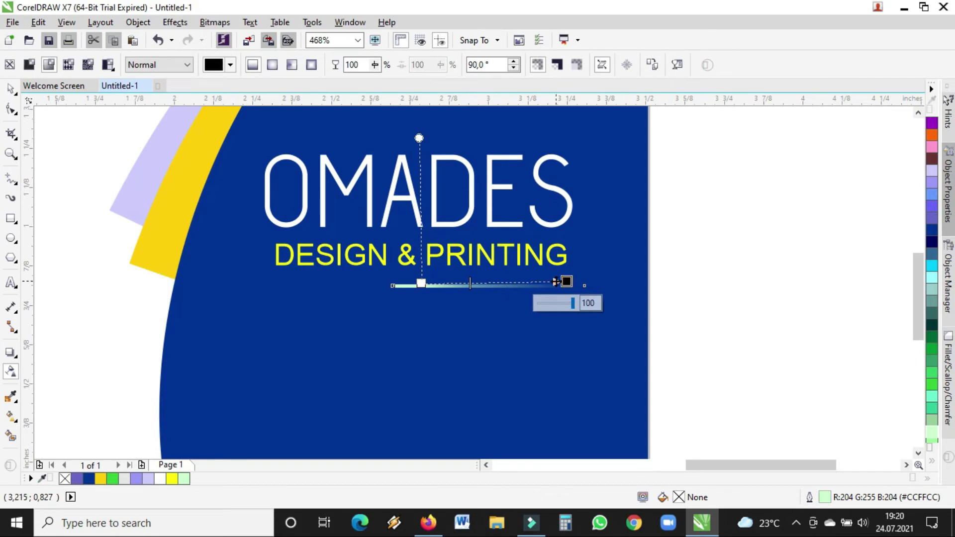
left_click_drag(567, 282, 552, 284)
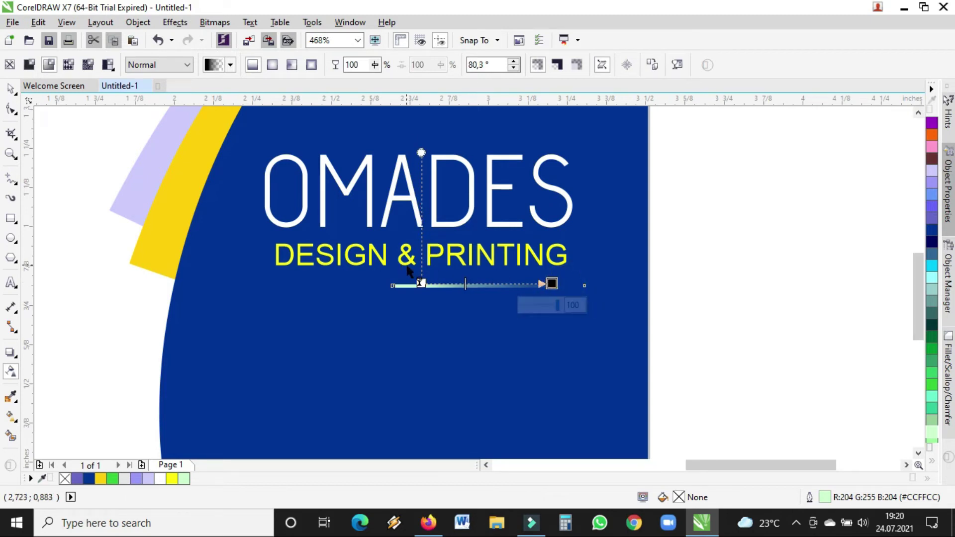
- Mirror a copy of the faded line to the left so it fades at both ends
left_click(10, 88)
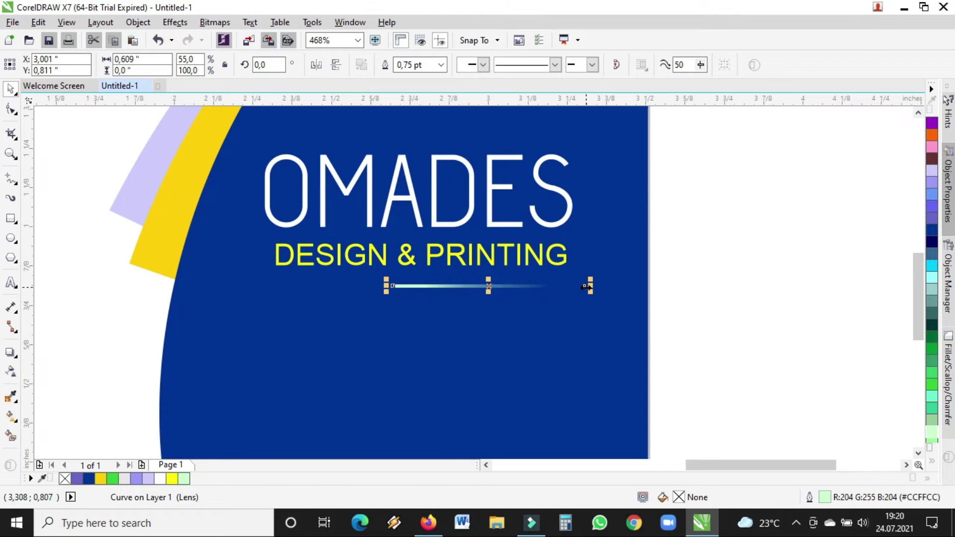
left_click_drag(589, 286, 388, 287)
left_click(343, 287)
left_click(703, 240)
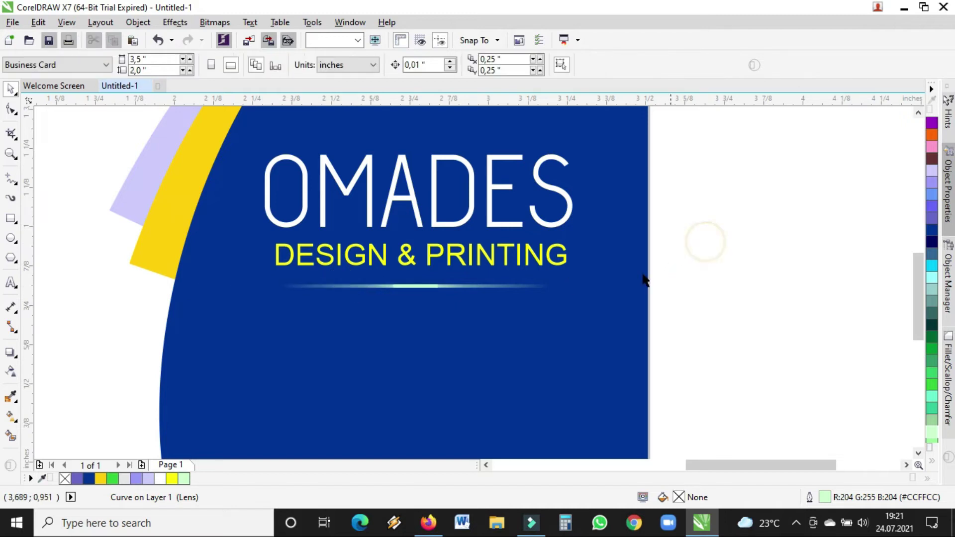
- Select both faded line halves and group them with Ctrl+G
left_click(390, 290)
left_click(714, 265)
left_click_drag(696, 269, 210, 312)
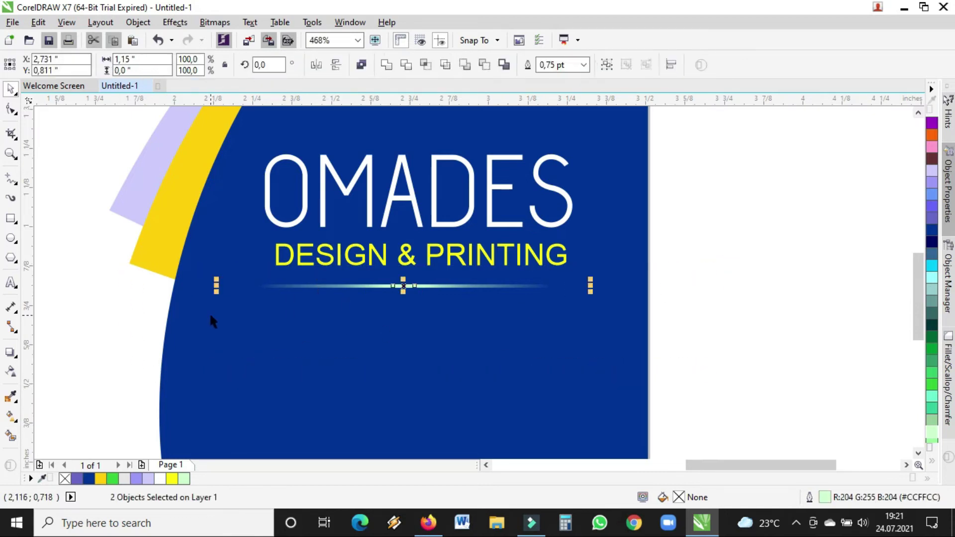
left_click_drag(681, 276, 130, 346)
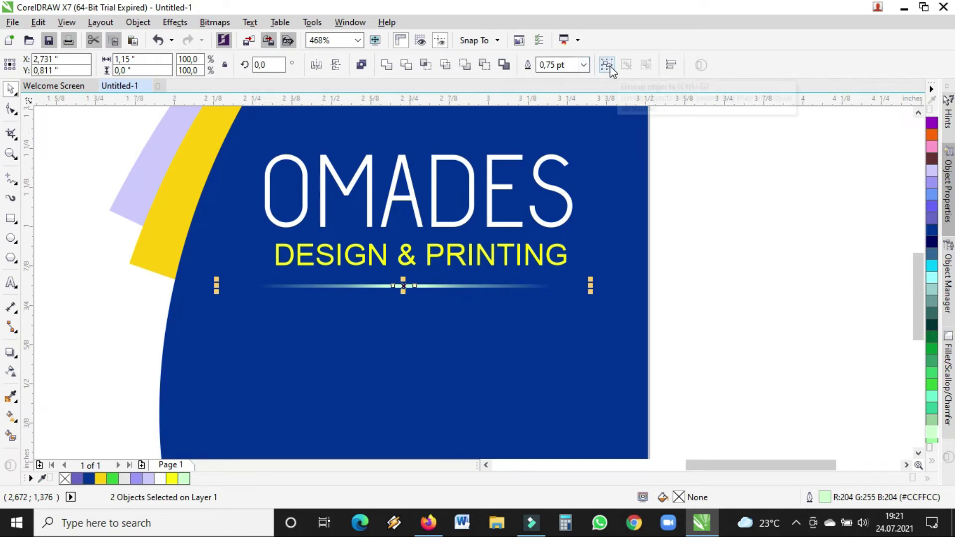
key("ctrl+g")
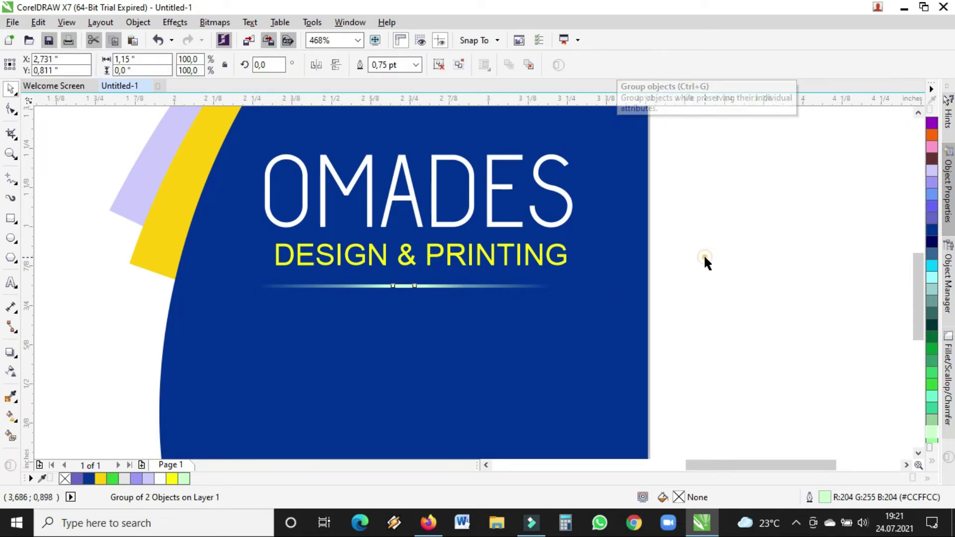
- Shrink the grouped glow line to about 1.04 inches wide and thinner, set under DESIGN & PRINTING
left_click(703, 260)
left_click_drag(406, 287, 416, 281)
left_click_drag(599, 288, 225, 289)
left_click_drag(410, 279, 413, 284)
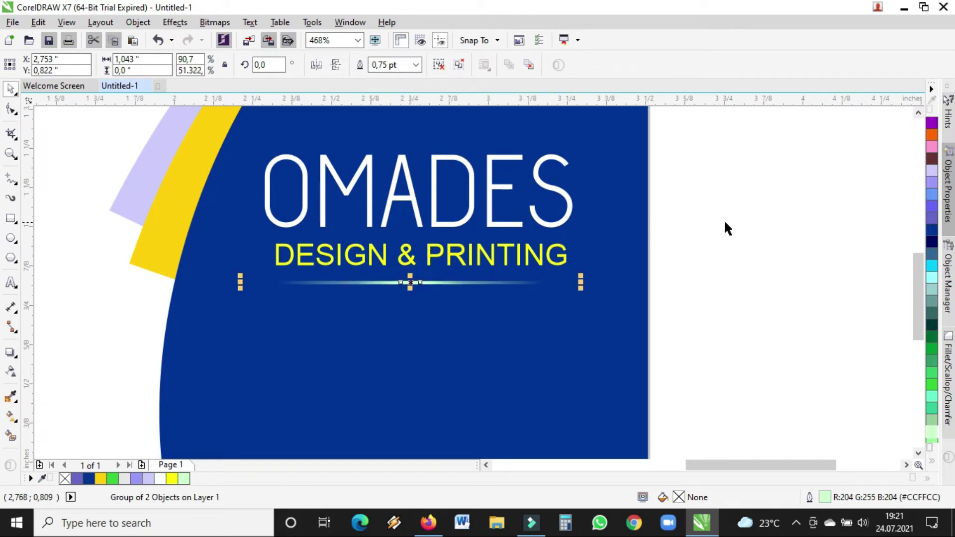
left_click(724, 220)
left_click(11, 153)
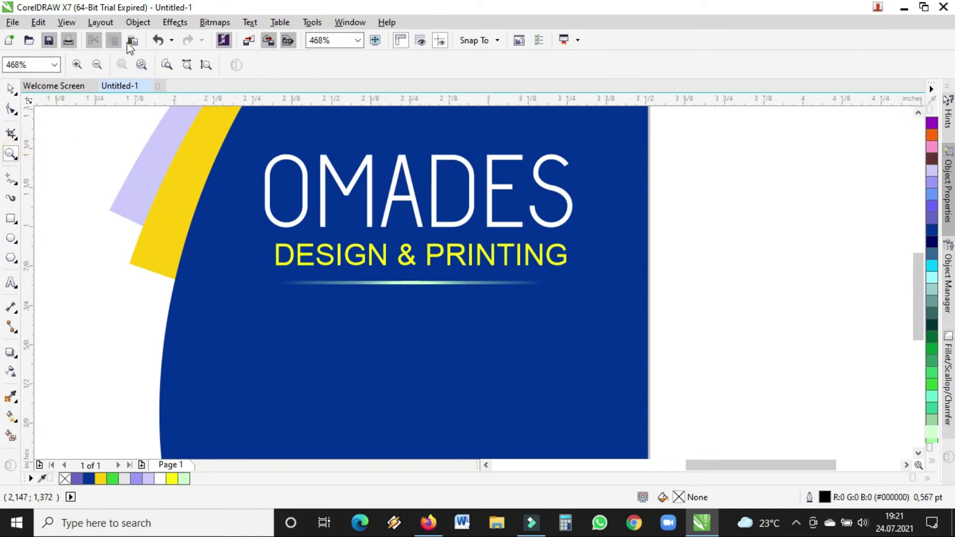
left_click(97, 65)
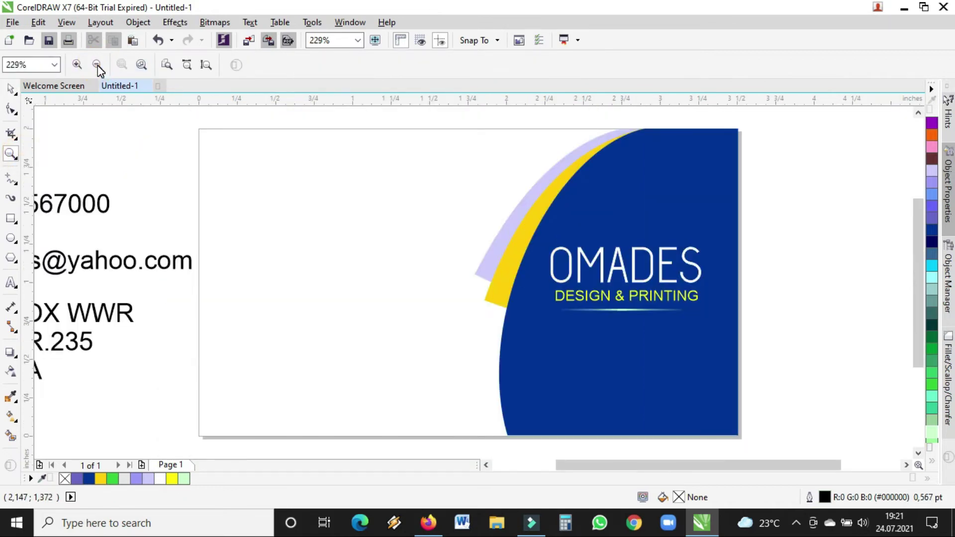
- Zoom to the whole card and add a vertical guide near its left edge and a horizontal guide near the top
left_click(97, 64)
left_click_drag(202, 149, 672, 404)
left_click(11, 89)
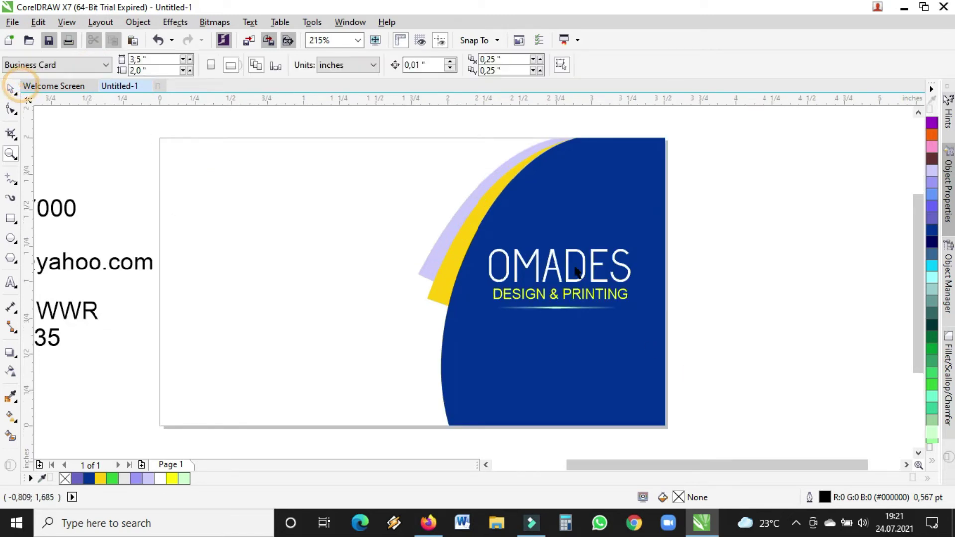
left_click_drag(633, 465, 593, 465)
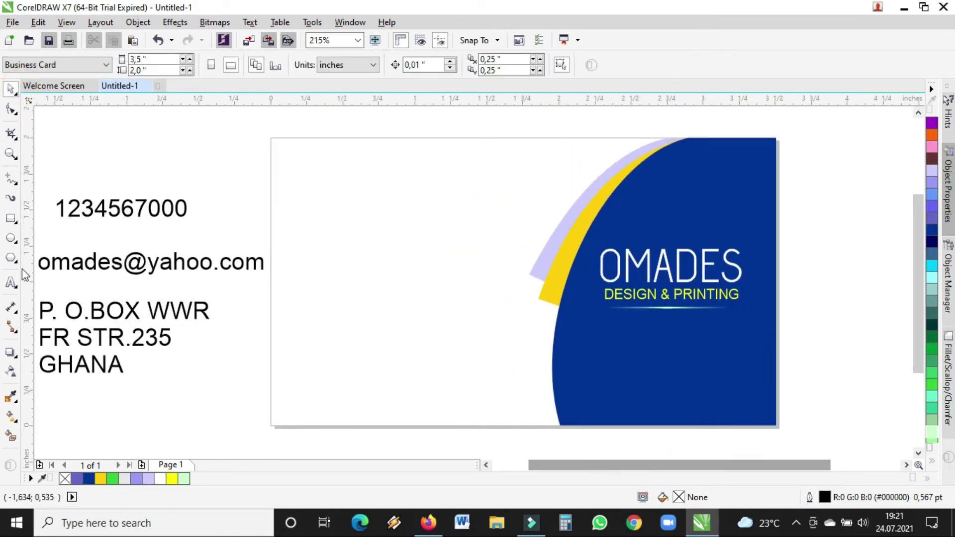
left_click_drag(31, 219, 324, 259)
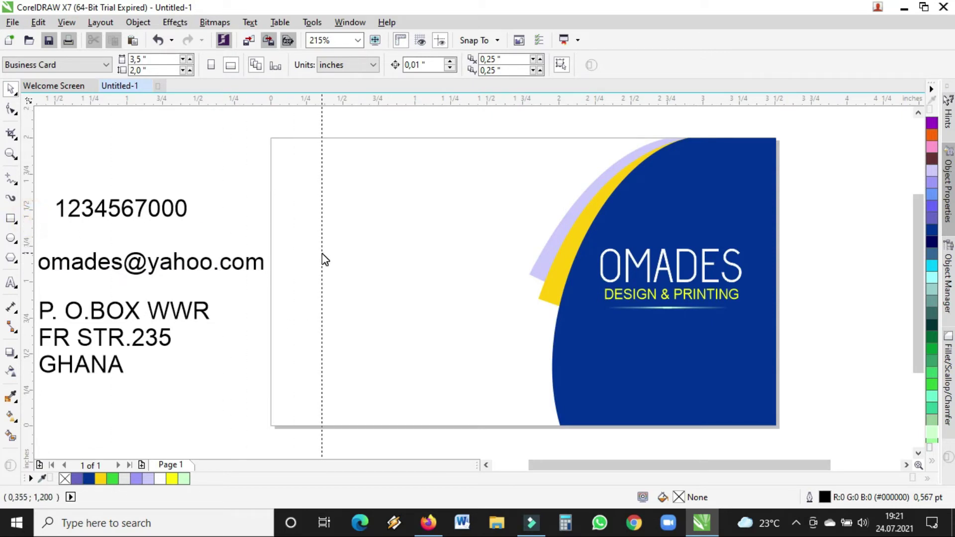
left_click(322, 254)
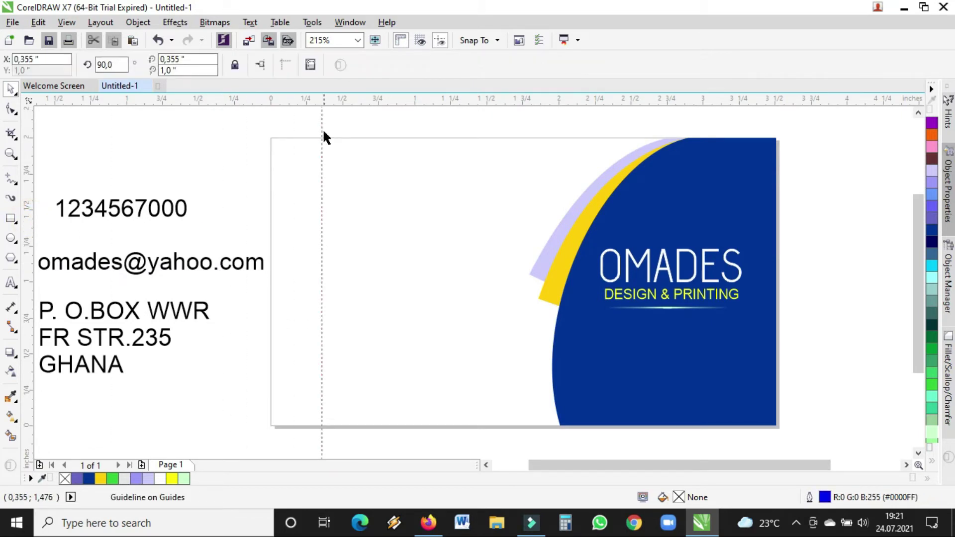
left_click(323, 190)
left_click_drag(516, 99, 518, 174)
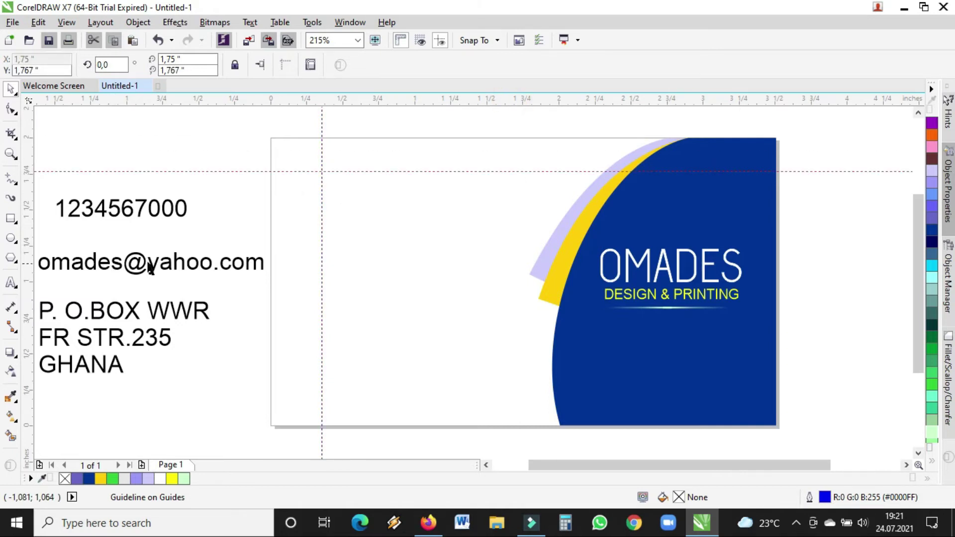
- Move the phone number, e-mail and address onto the card and left-align them to the vertical guide
left_click_drag(134, 215, 397, 229)
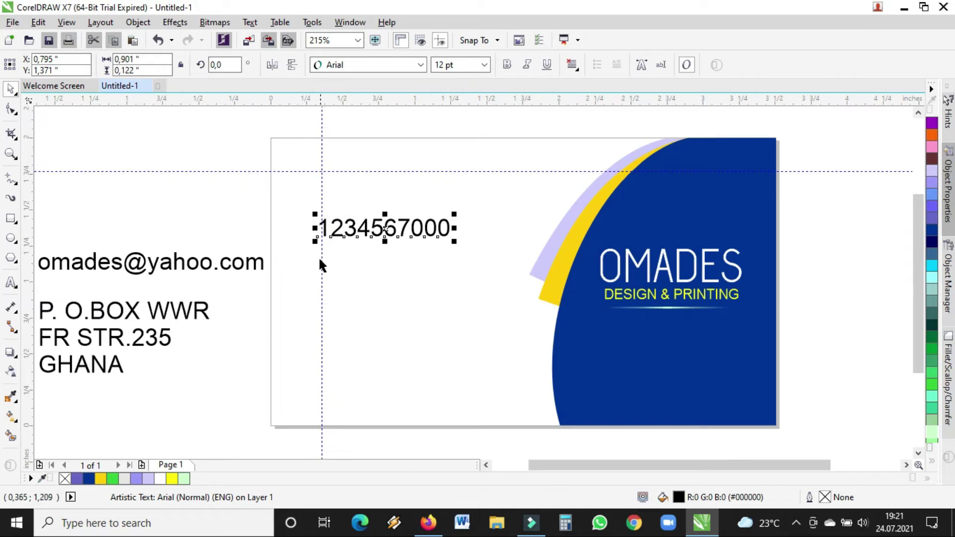
left_click_drag(322, 260, 337, 266)
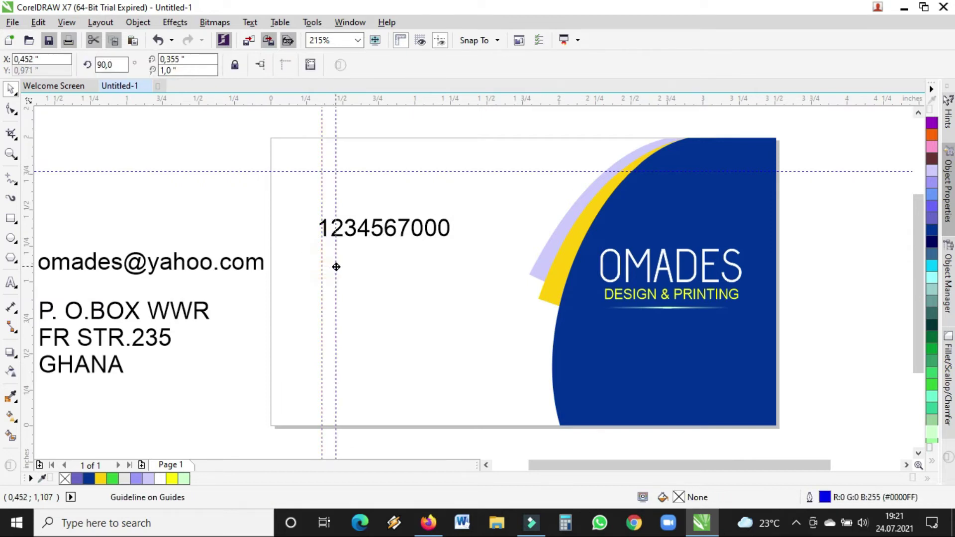
left_click_drag(356, 234, 367, 215)
left_click_drag(102, 263, 433, 256)
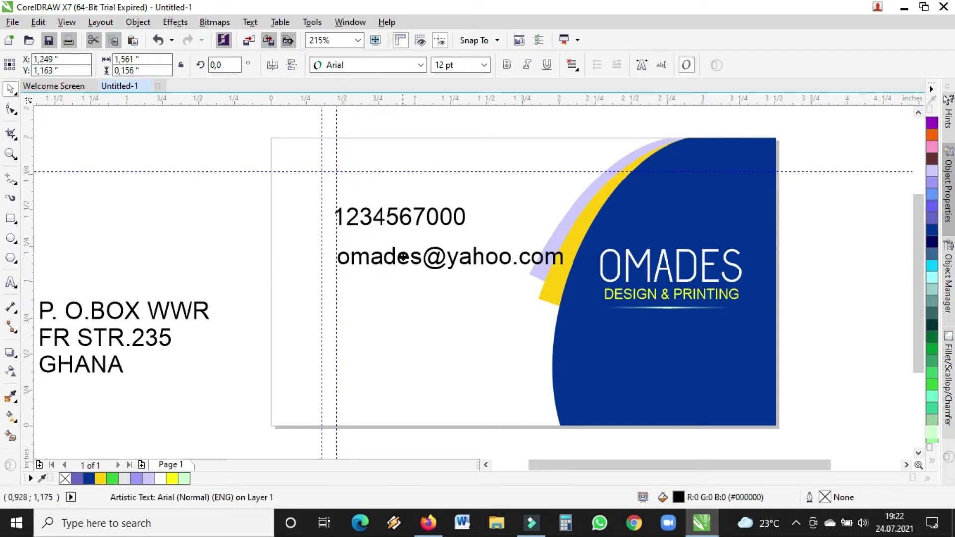
left_click_drag(130, 314, 454, 299)
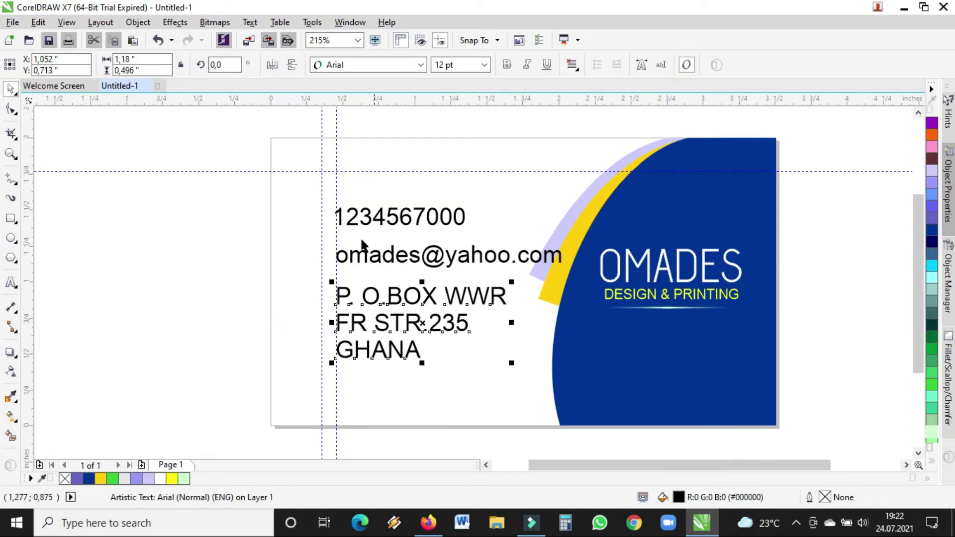
left_click(336, 233)
key("Delete")
left_click_drag(248, 184, 592, 398)
left_click_drag(450, 284, 435, 284)
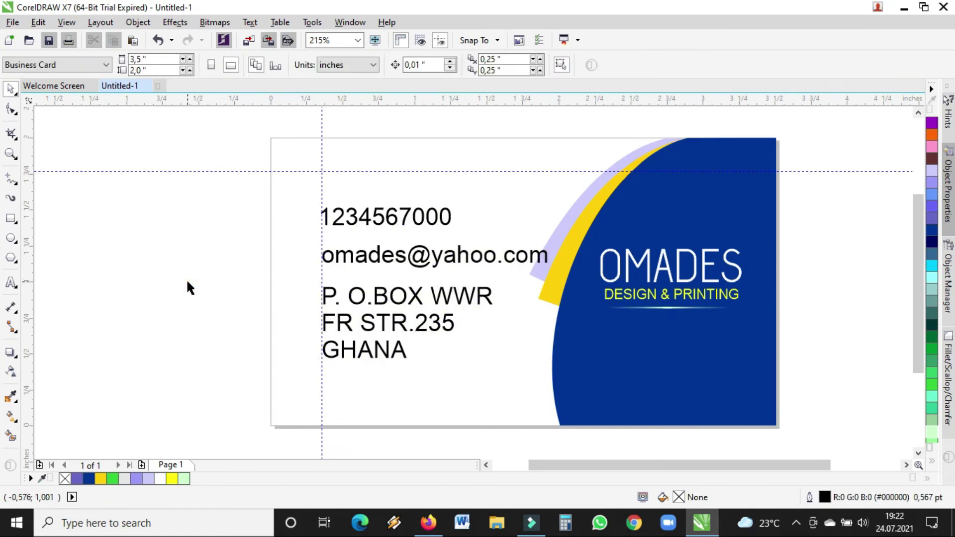
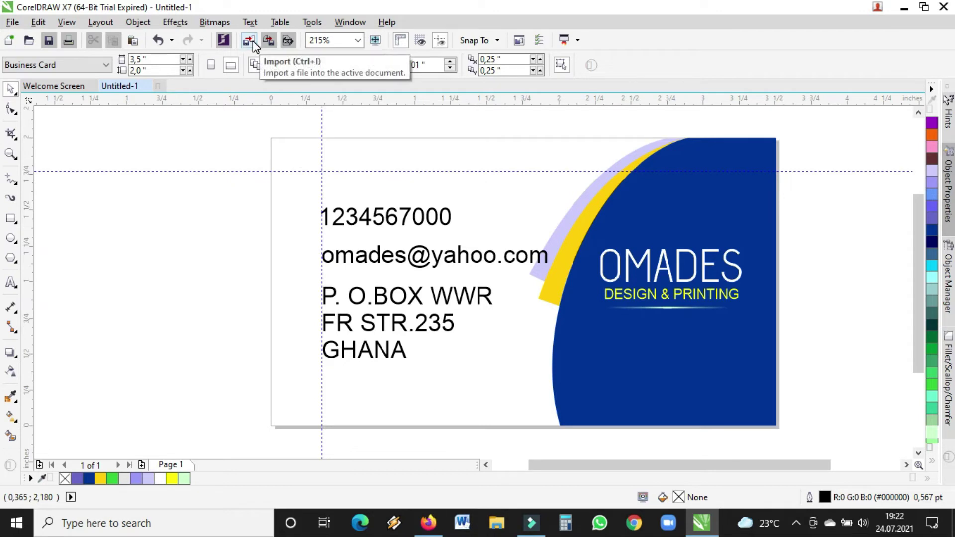
- Import the house, telephone, PhoneLogoGratis and index WhatsApp icons from the ICONS folder
key("ctrl+i")
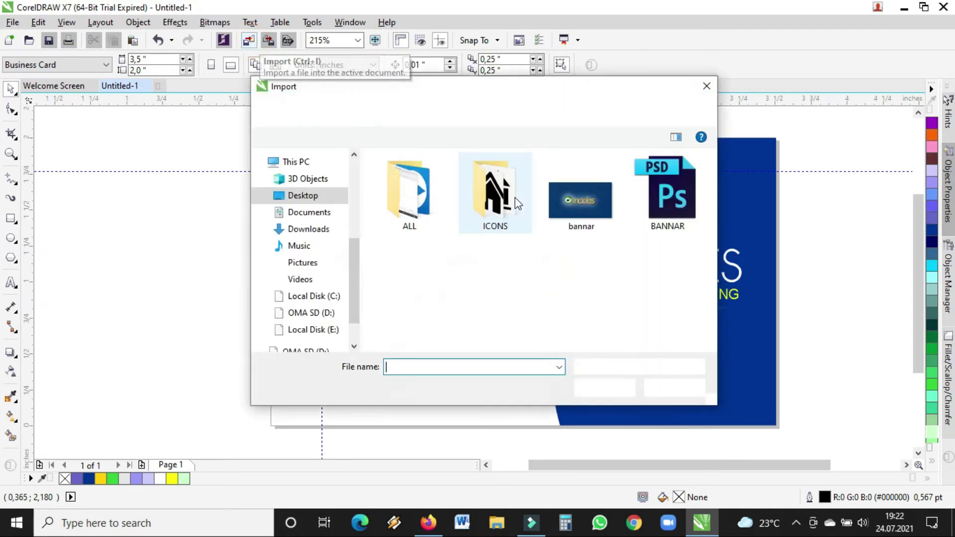
left_click(497, 213)
double_click(496, 212)
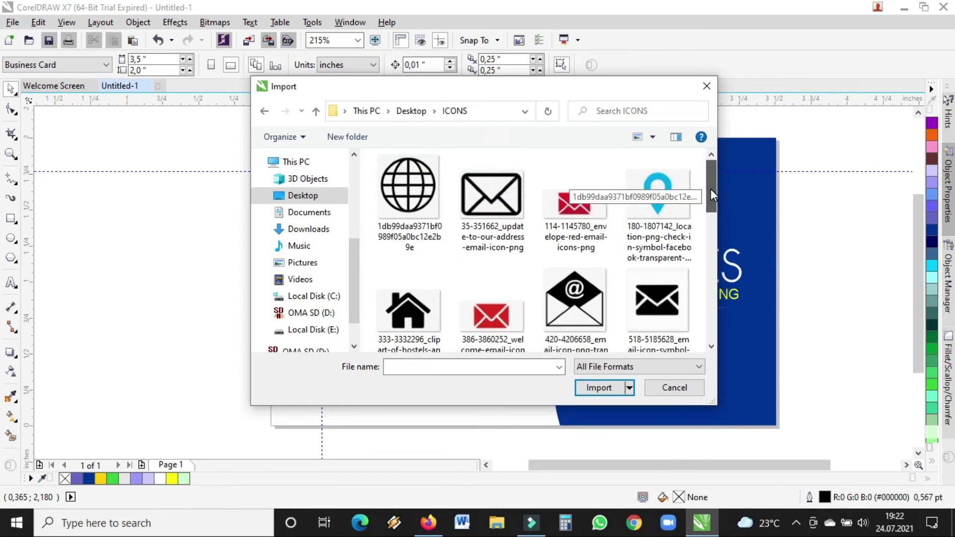
left_click_drag(713, 180, 714, 261)
left_click(408, 249)
left_click(507, 223)
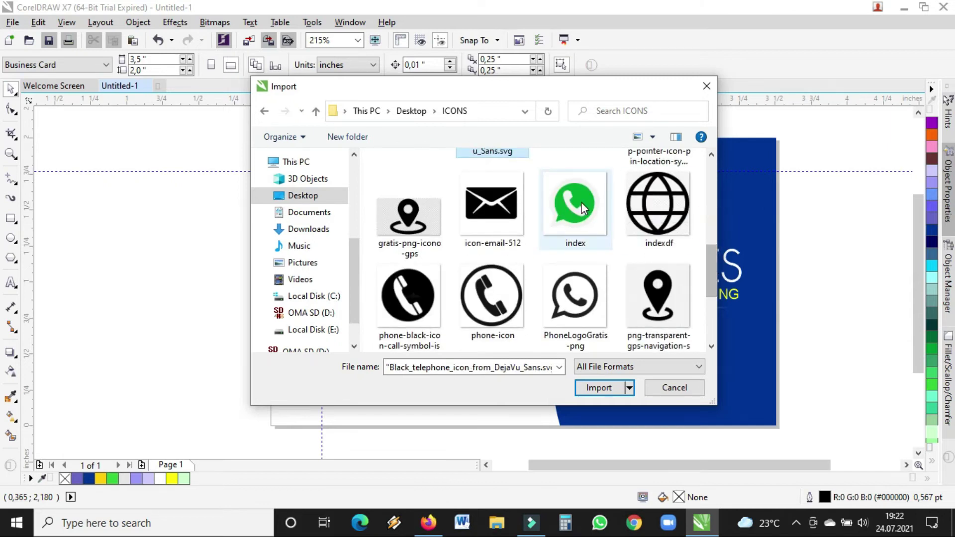
left_click(584, 299, "ctrl")
left_click(569, 207, "ctrl")
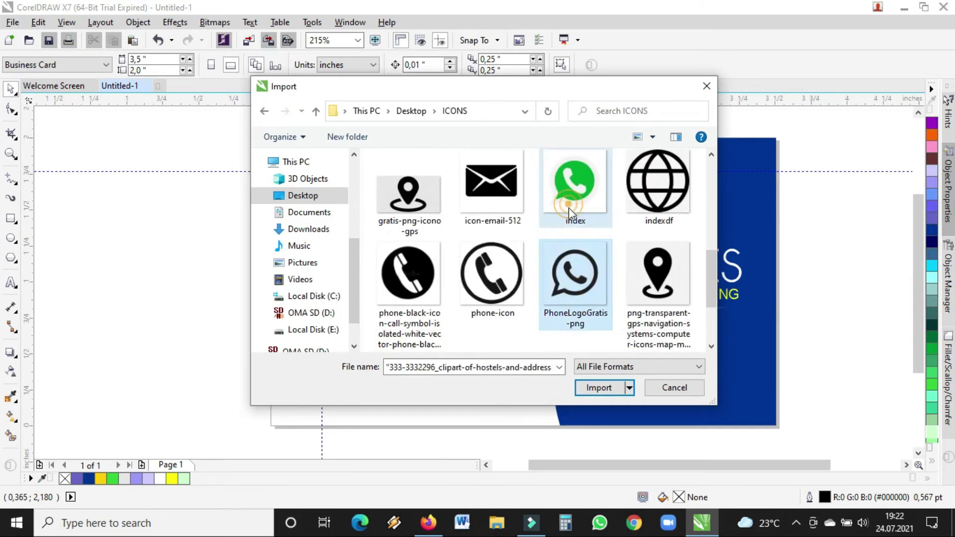
left_click(600, 388)
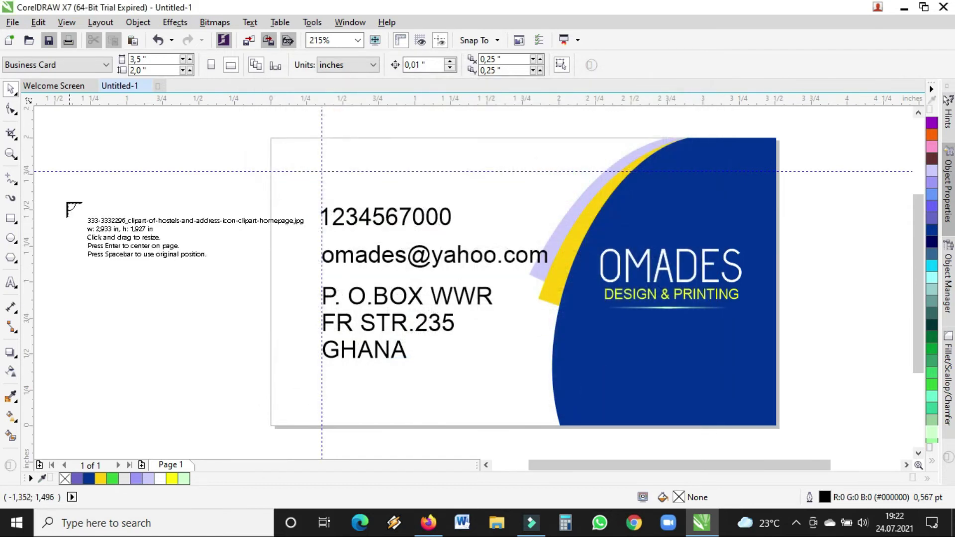
- Place the four imported icon images and move the PhoneLogoGratis image up and left
left_click(62, 192)
left_click(62, 193)
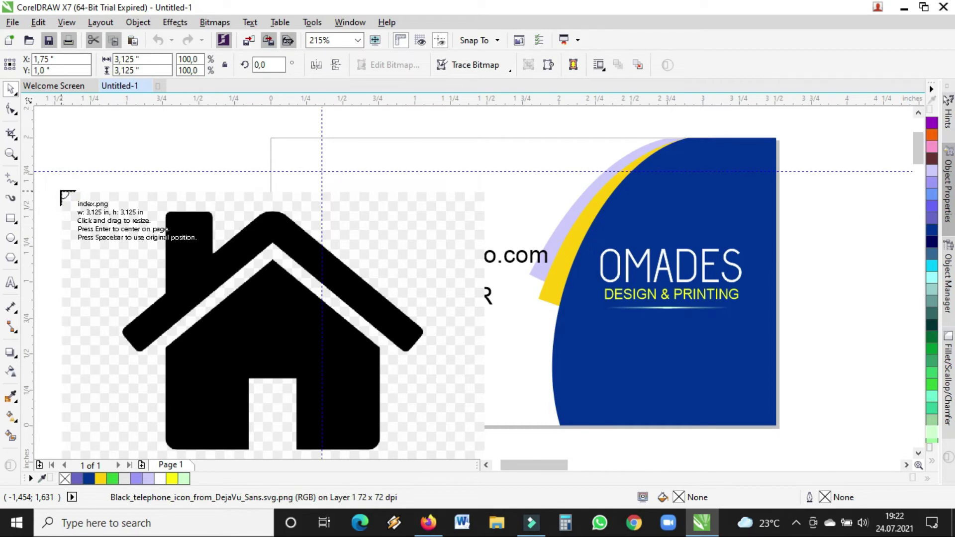
left_click(61, 193)
left_click(64, 190)
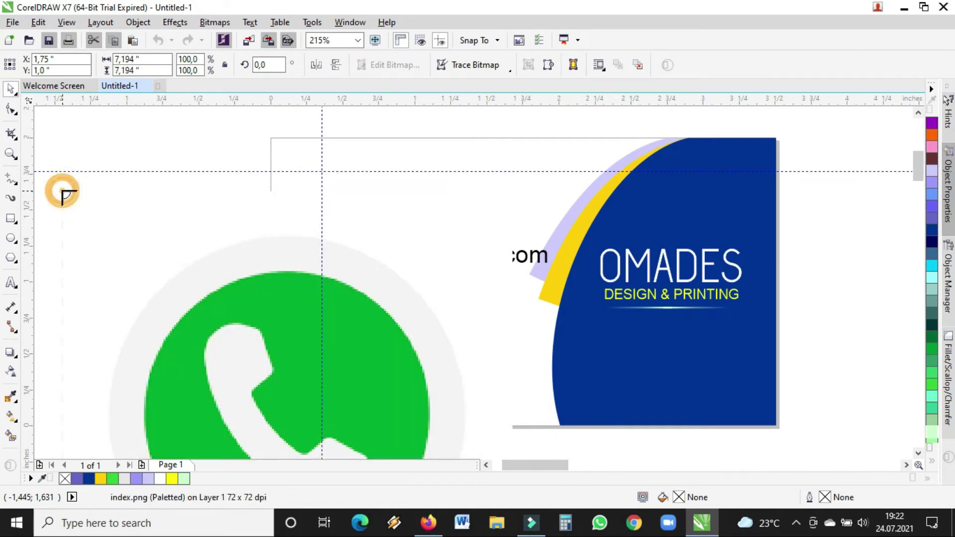
left_click_drag(603, 348, 439, 241)
- Shrink the outline WhatsApp logo and move it up
left_click(10, 154)
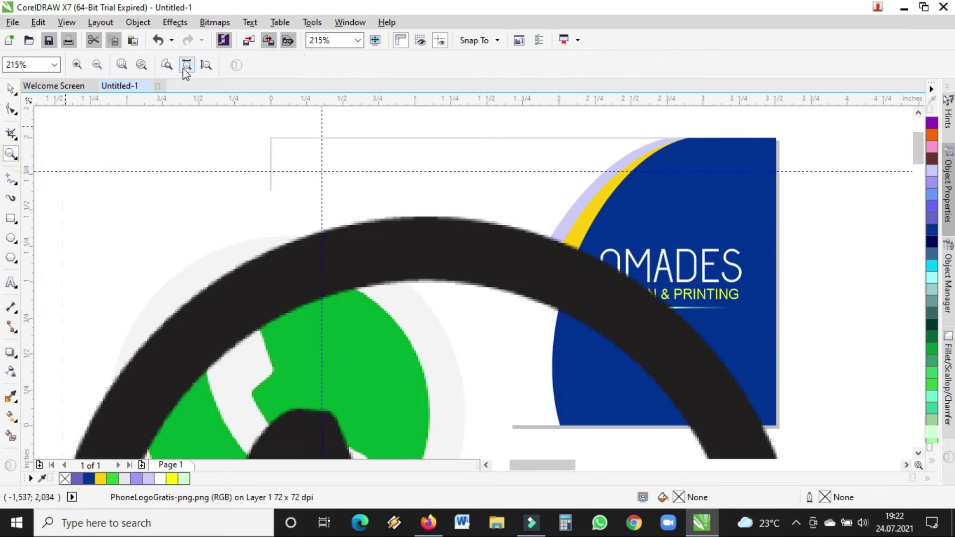
left_click(96, 65)
left_click(97, 65)
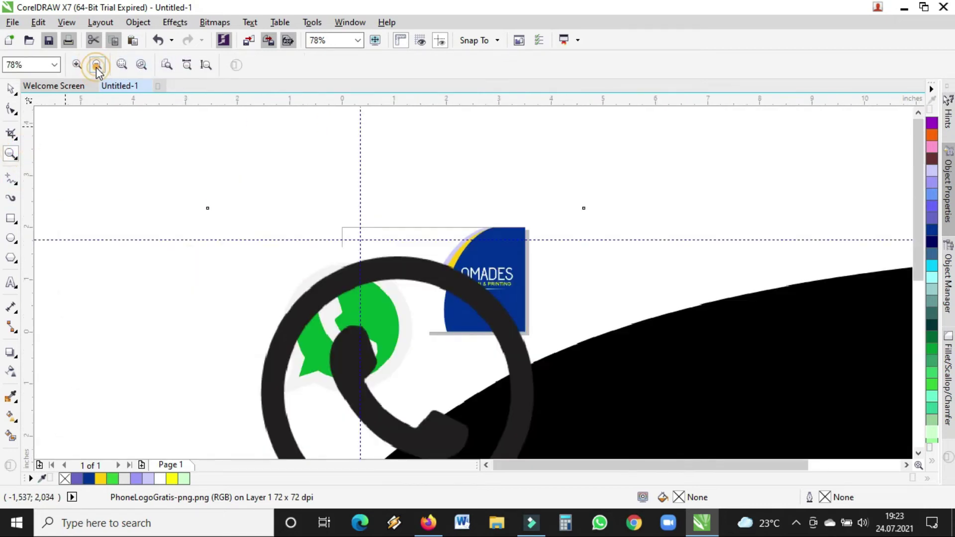
left_click(96, 65)
left_click(9, 90)
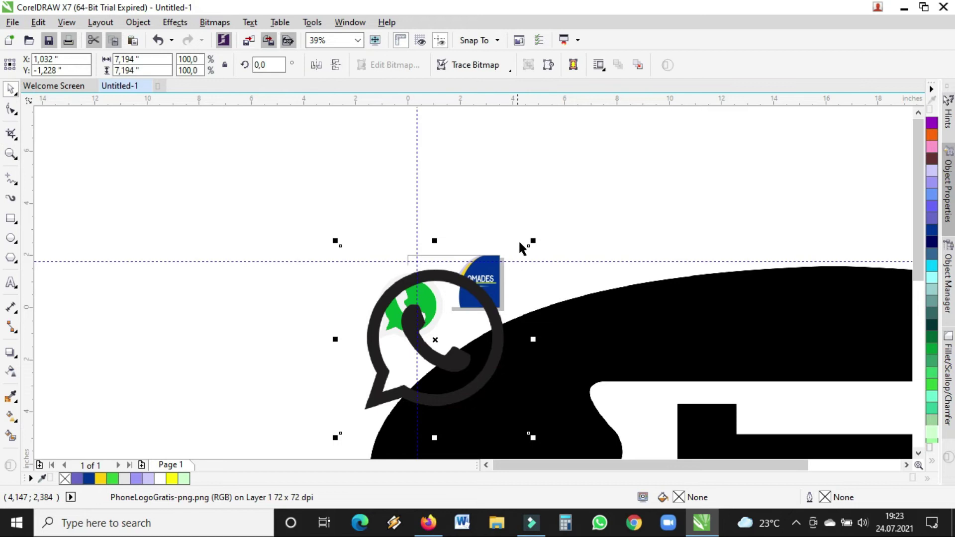
left_click_drag(532, 242, 373, 234)
left_click(521, 304)
left_click_drag(531, 245, 358, 418)
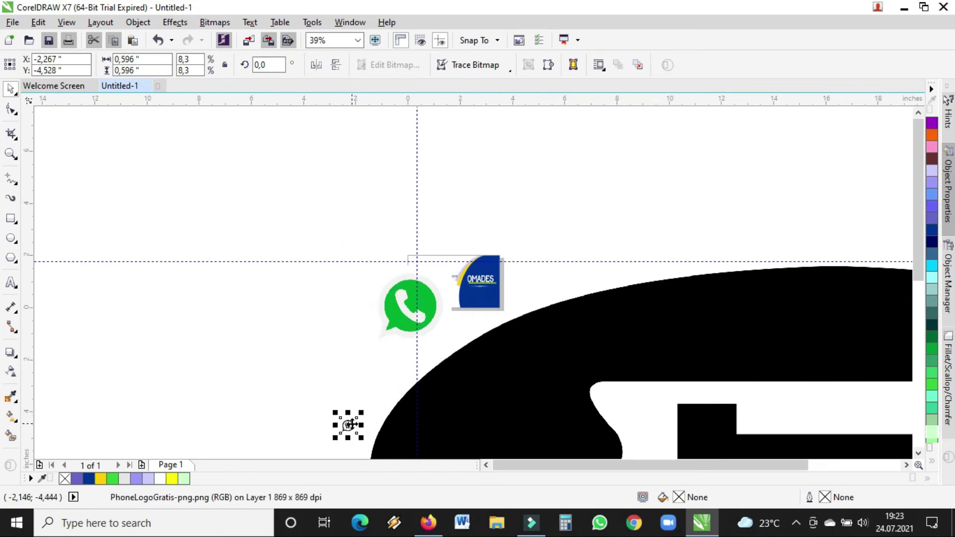
left_click_drag(397, 266, 399, 256)
- Shrink the large green WhatsApp image and move it aside
left_click(401, 303)
left_click_drag(401, 303, 628, 450)
left_click(368, 265)
left_click(452, 204)
left_click(387, 276)
- Shrink the house image to about a quarter and the telephone image, placing it right of the card
left_click(422, 313)
left_click_drag(437, 320, 396, 285)
mouse_move(872, 460)
left_mouse_down()
mouse_move(789, 322)
mouse_move(383, 156)
left_mouse_up()
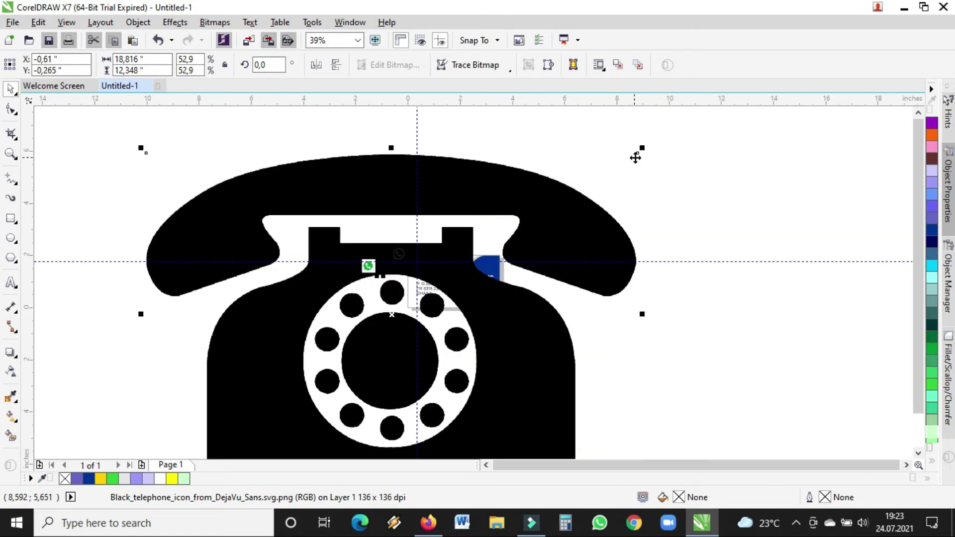
left_click_drag(642, 150, 326, 357)
left_click_drag(295, 400, 632, 202)
left_click_drag(667, 158, 414, 299)
left_click(11, 154)
left_click_drag(341, 243, 551, 322)
left_click_drag(176, 143, 755, 407)
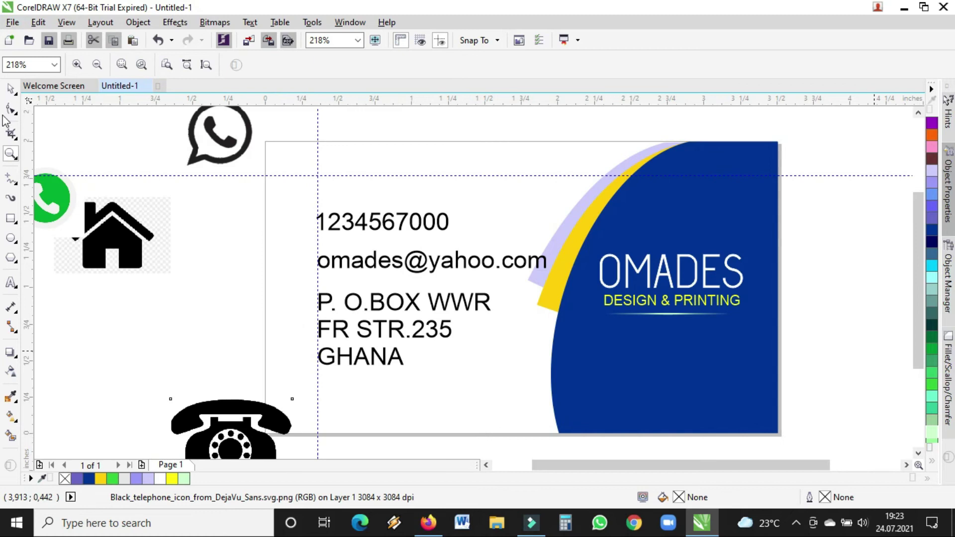
left_click(11, 89)
left_click_drag(25, 188, 292, 244)
left_click_drag(242, 414, 321, 199)
left_click_drag(375, 179, 300, 226)
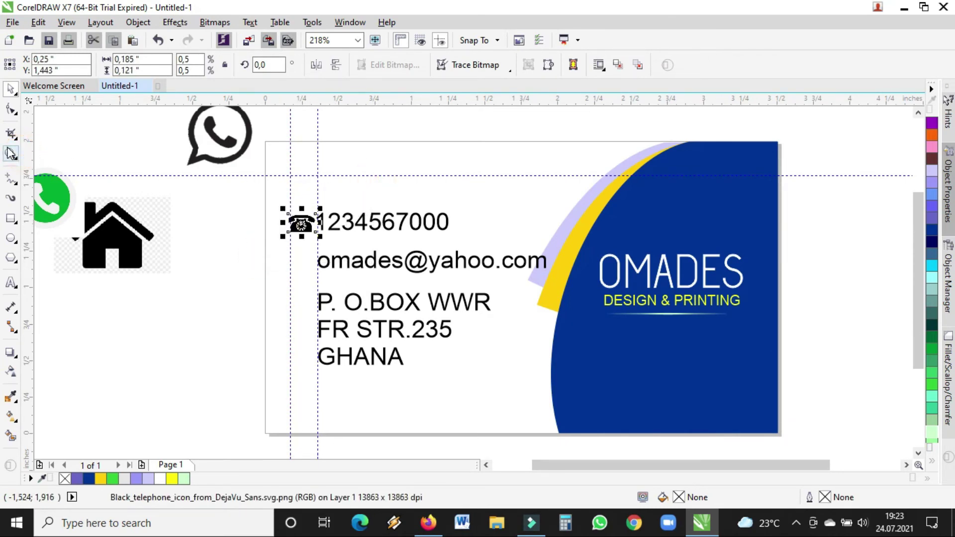
left_click(19, 155)
left_click_drag(171, 159, 651, 384)
left_click(10, 91)
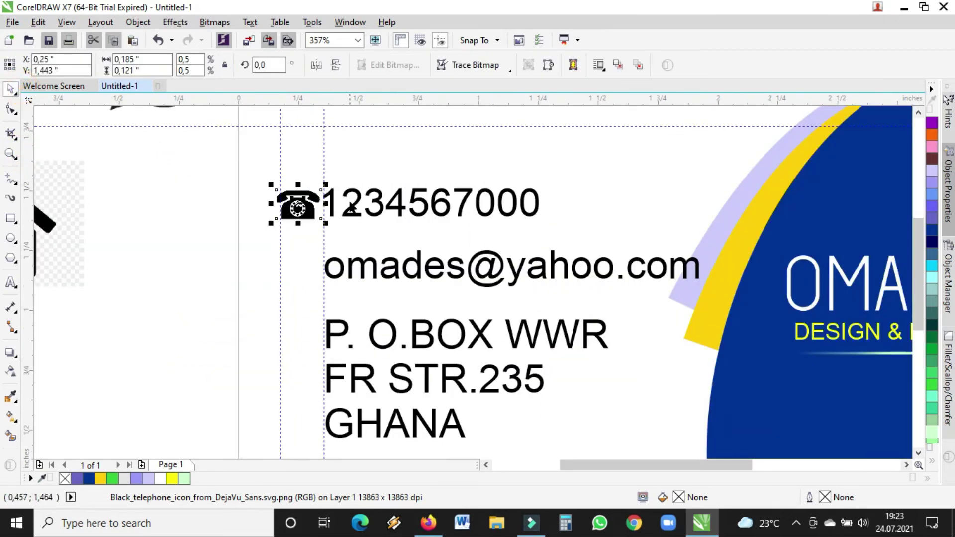
left_click(306, 213)
left_click_drag(326, 223, 314, 219)
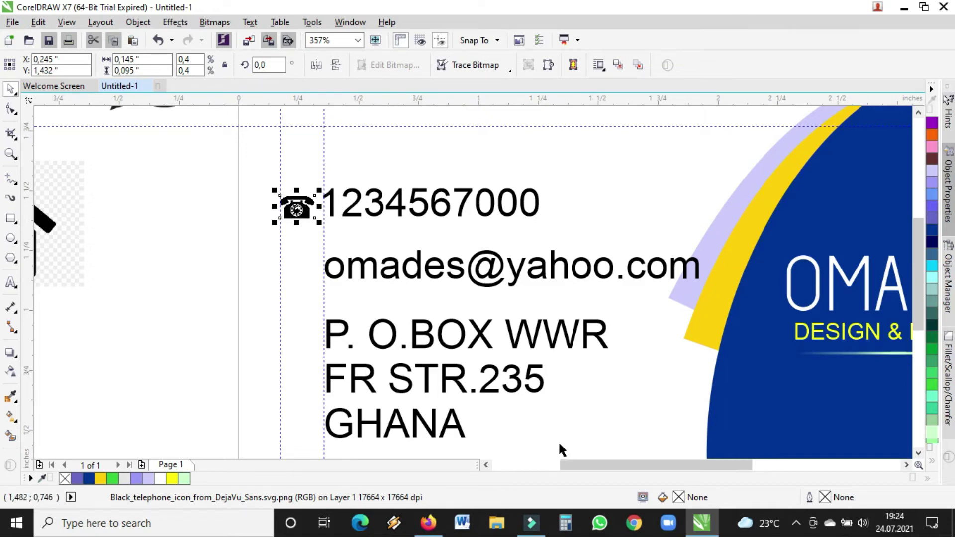
- Move the email text below the address and the address block up under the number
left_click_drag(593, 463, 559, 443)
left_click(573, 262)
left_click_drag(573, 262, 583, 416)
left_click_drag(587, 341, 578, 268)
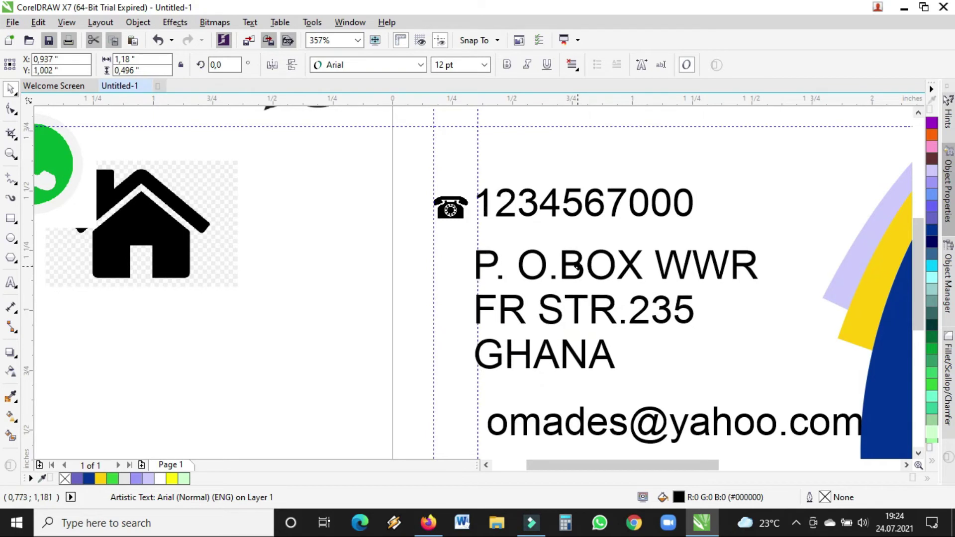
- Set the address to 11 pt, join GHANA onto the FR STR.235 line, and scale it to about 9.4 pt
left_click(484, 65)
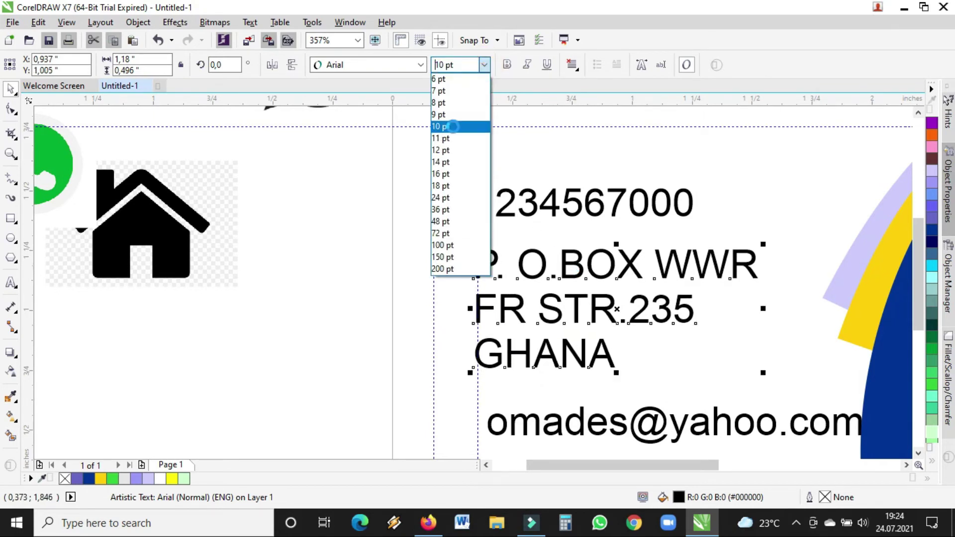
left_click(448, 137)
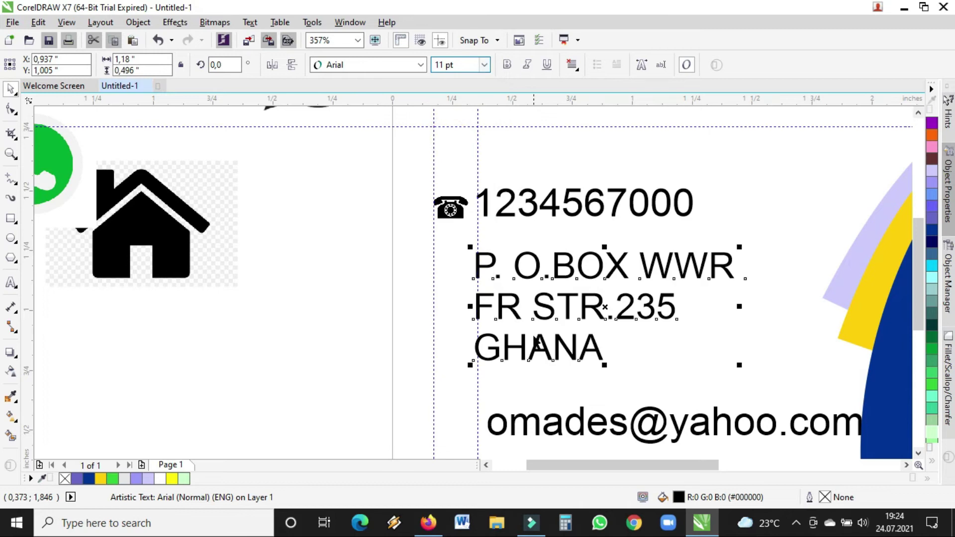
left_click(488, 359)
left_click(488, 359)
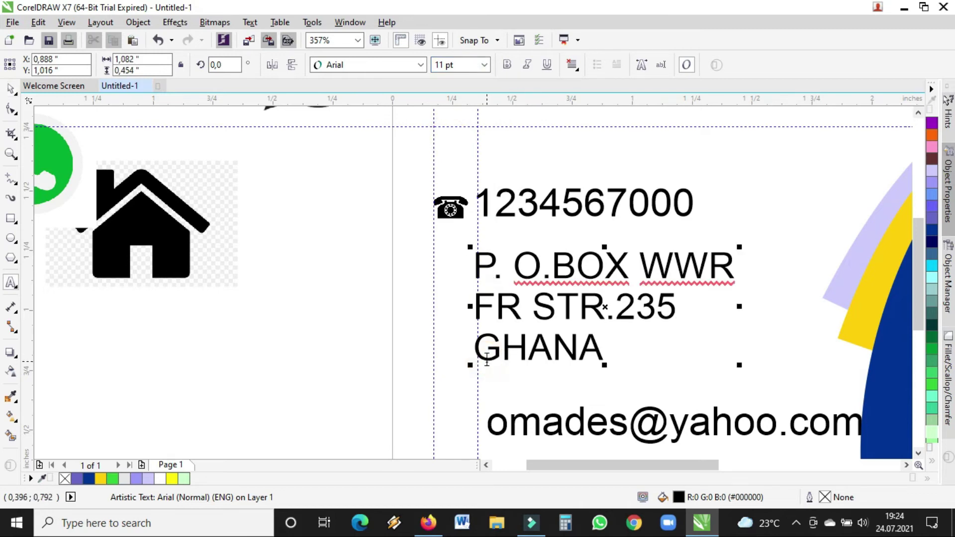
key("BackSpace")
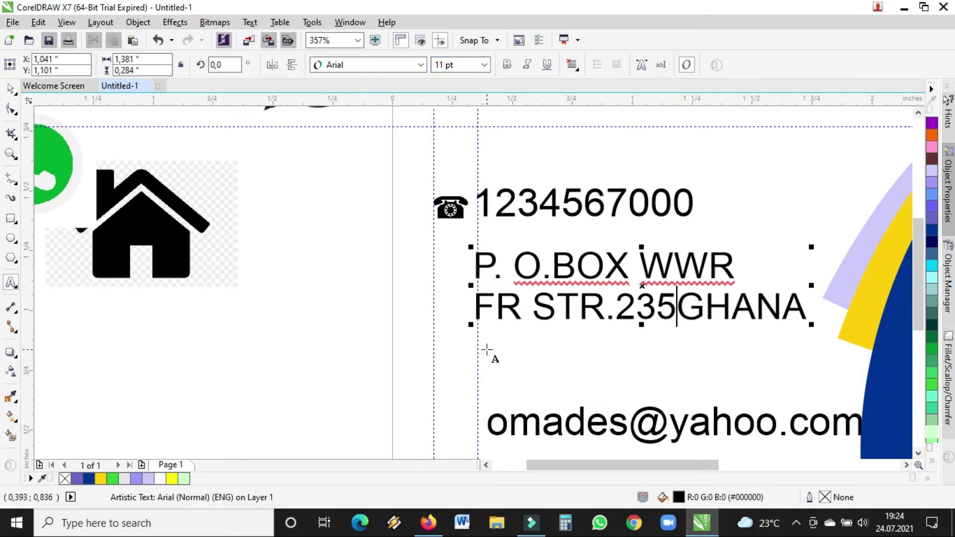
left_click(9, 89)
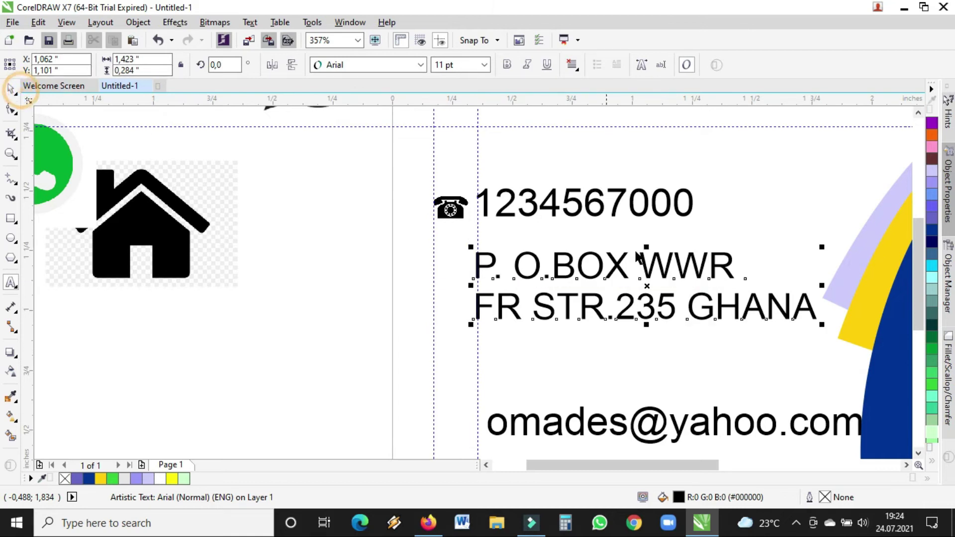
left_click(819, 324)
left_click(814, 314)
left_click_drag(823, 326, 717, 285)
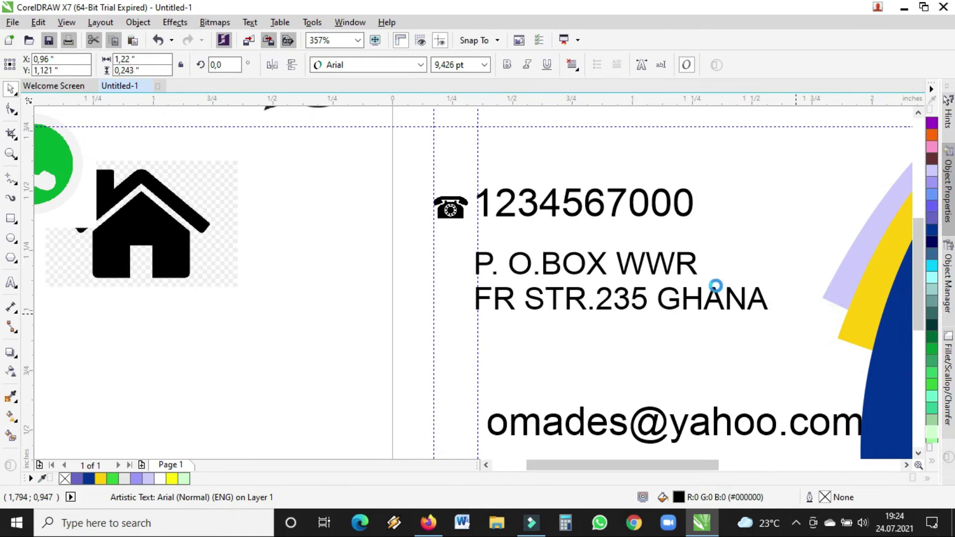
- Change the address capitalisation to 'Box', 'Str', 'Ghana' and 'Fr'
double_click(564, 268)
double_click(561, 266)
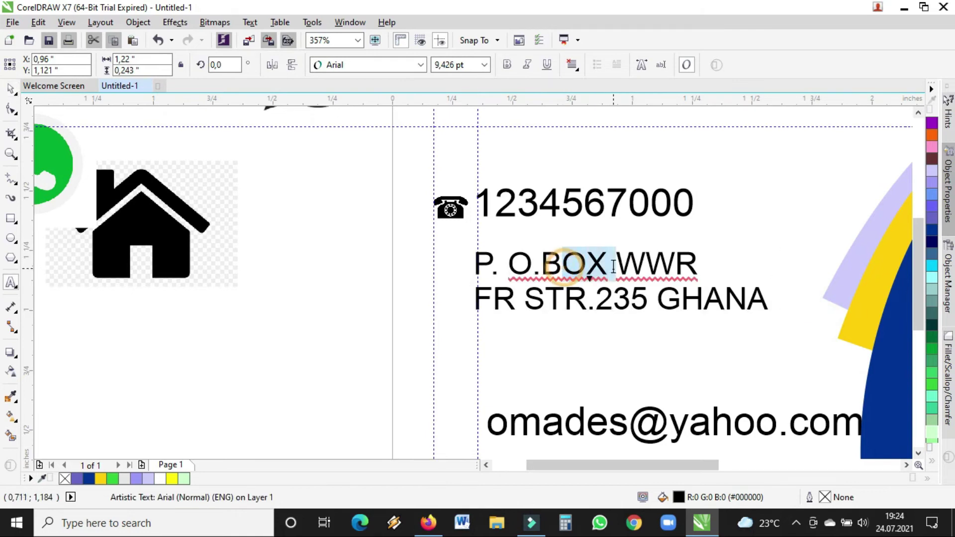
type("Box")
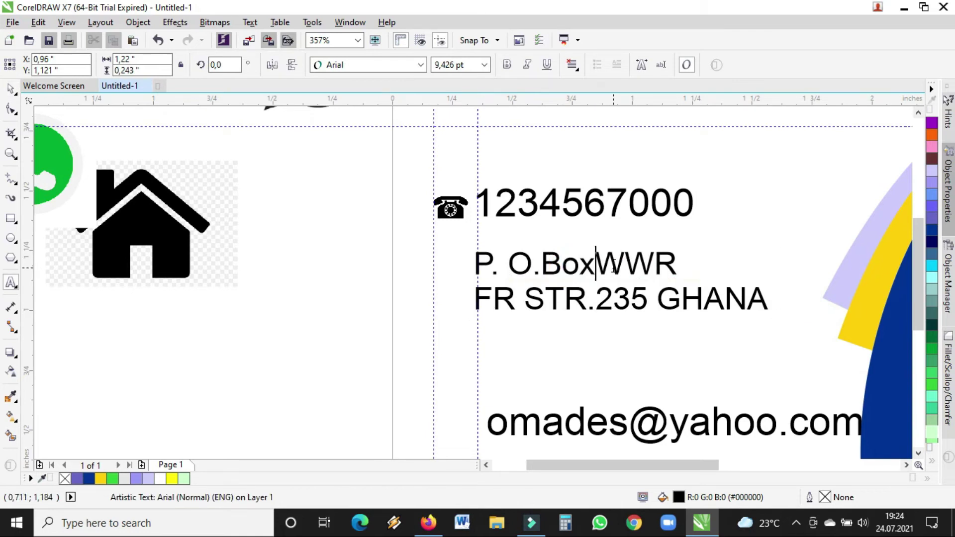
left_click_drag(554, 299, 580, 296)
type("tr")
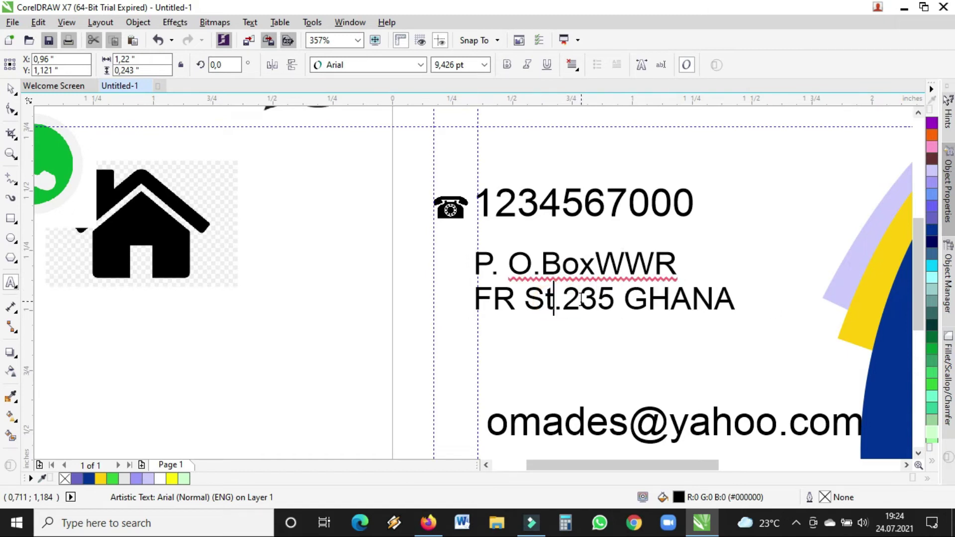
left_click_drag(656, 288, 813, 313)
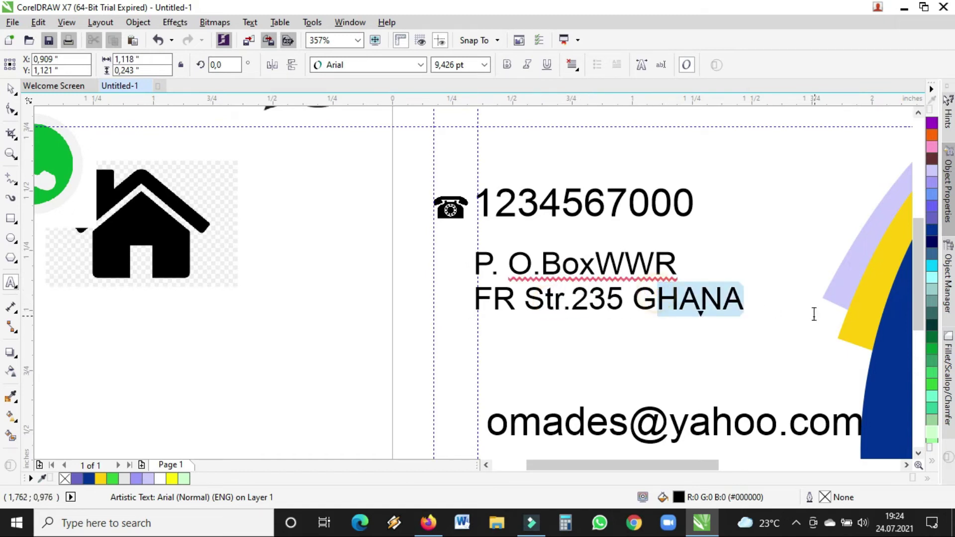
type("hana")
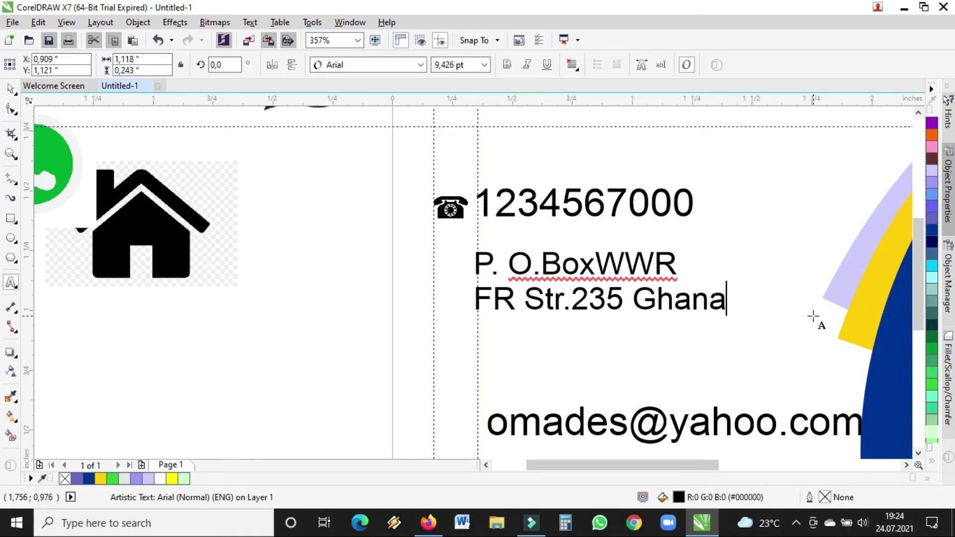
left_click_drag(498, 289, 514, 300)
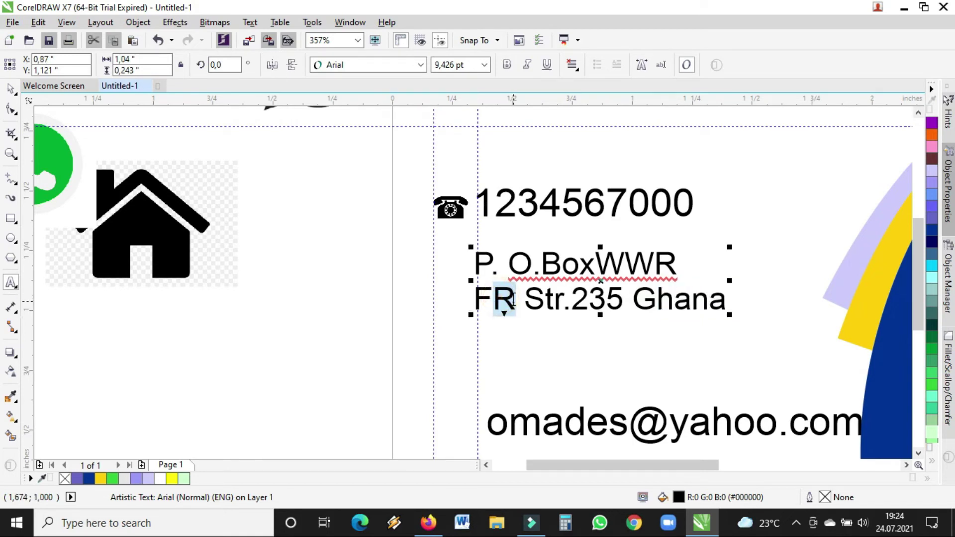
type("r")
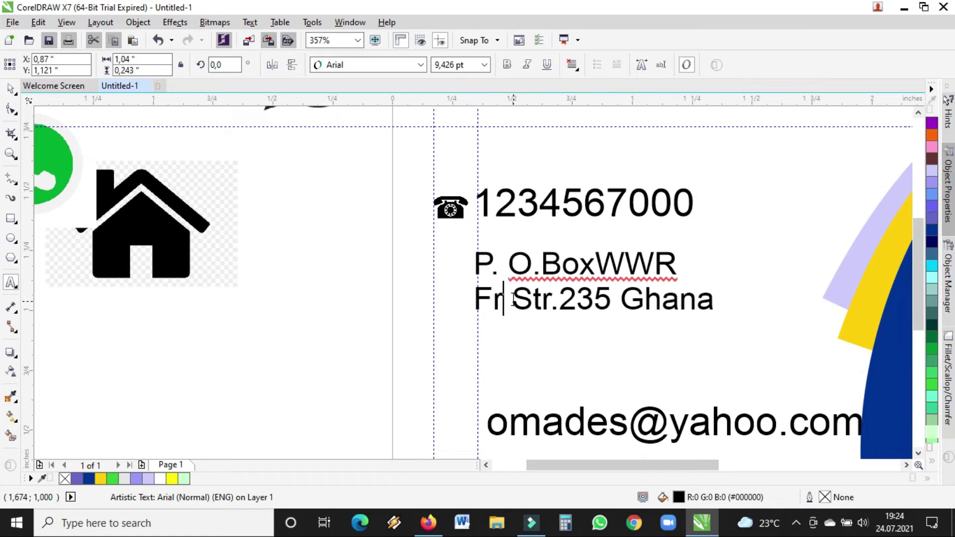
left_click(599, 263)
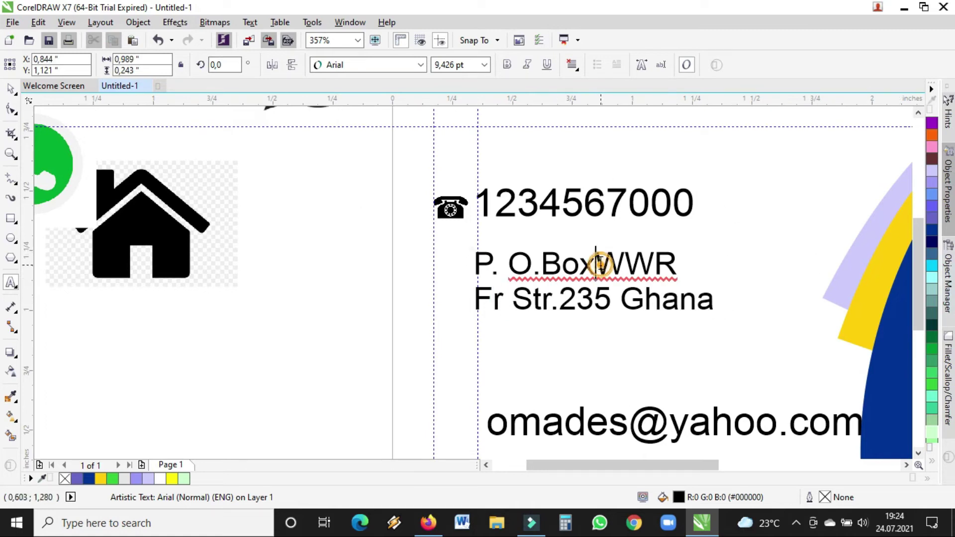
- Shrink the address text slightly to 8.647 pt and align it under the phone number
left_click(11, 89)
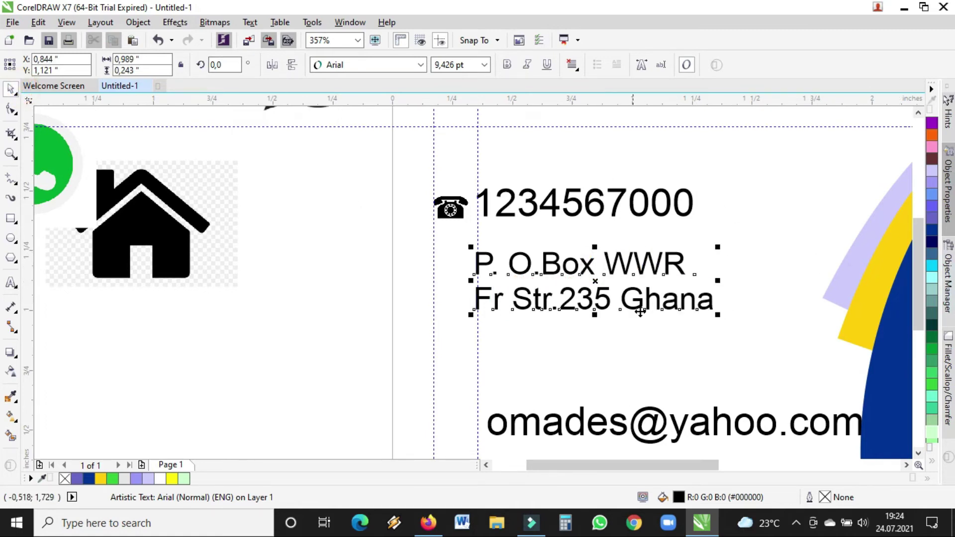
left_click_drag(717, 314, 704, 313)
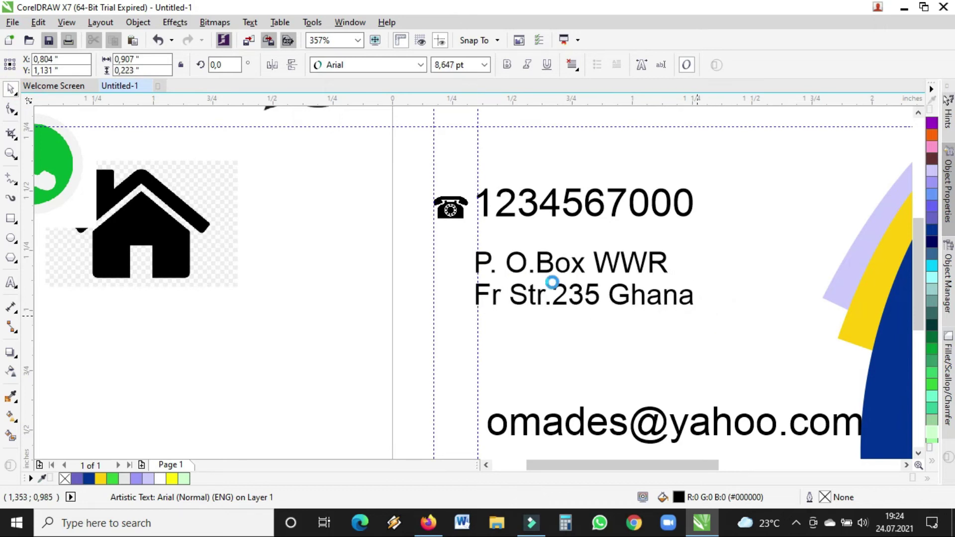
left_click_drag(551, 264, 555, 268)
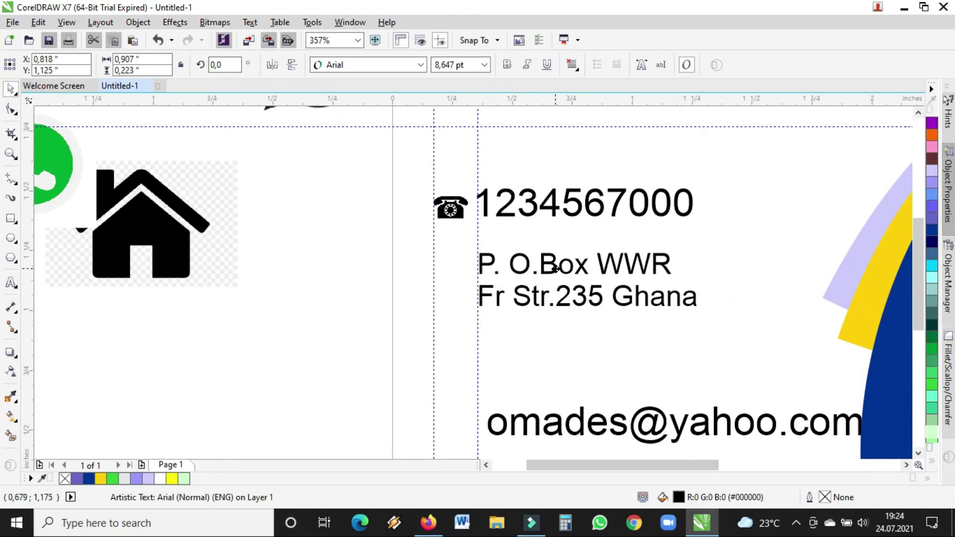
left_click(138, 219)
- Move and scale the house icon beside the address, trimming its empty edges with the Shape tool
left_click_drag(201, 200, 486, 264)
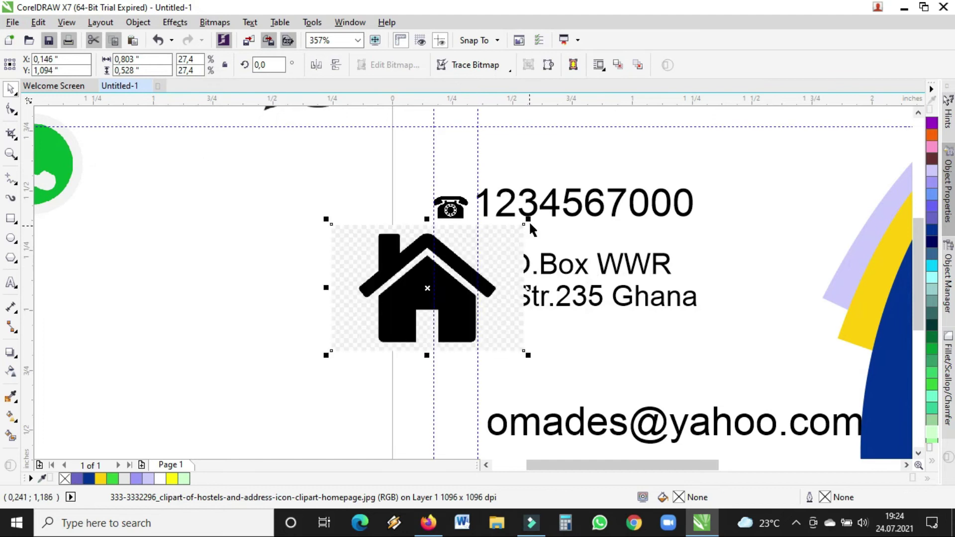
left_click_drag(527, 221, 419, 293)
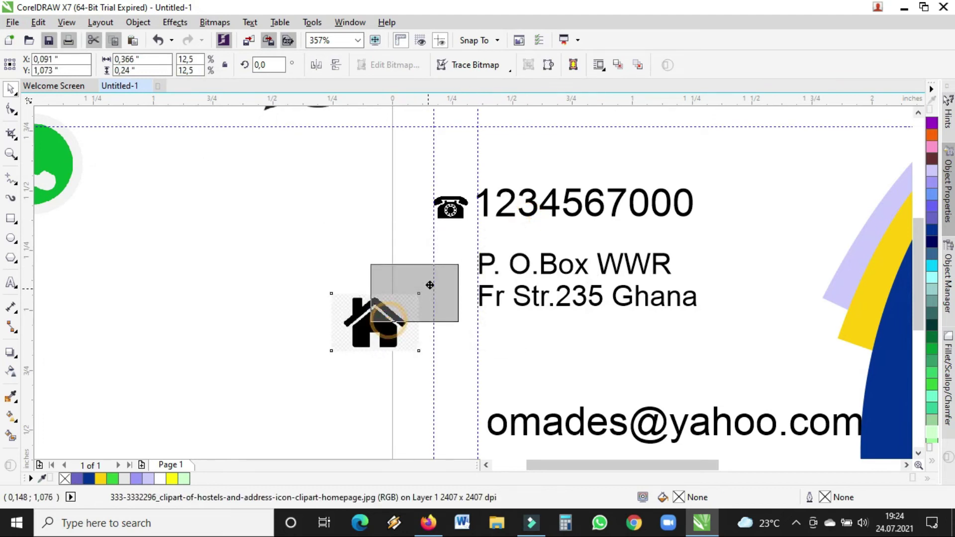
key("F10")
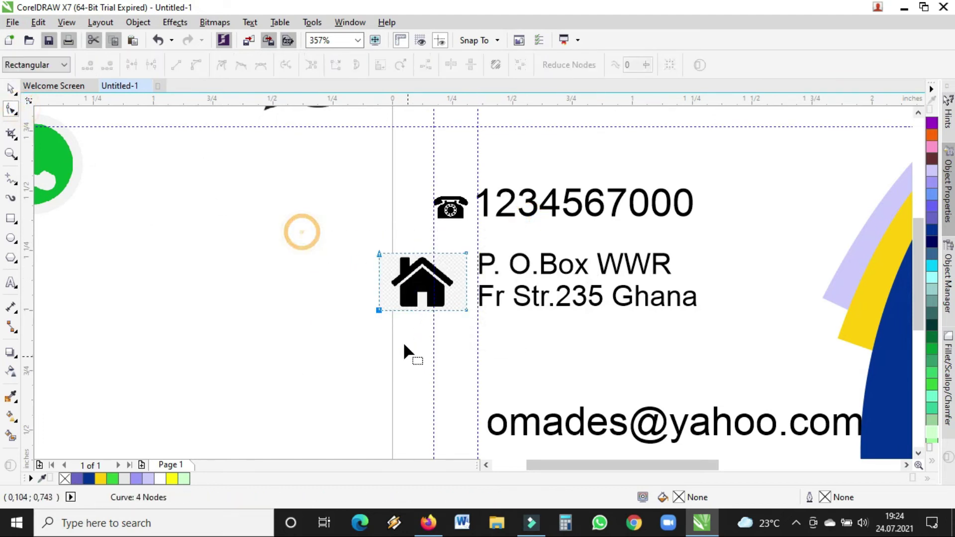
left_click_drag(382, 309, 391, 308)
left_click_drag(435, 232, 457, 310)
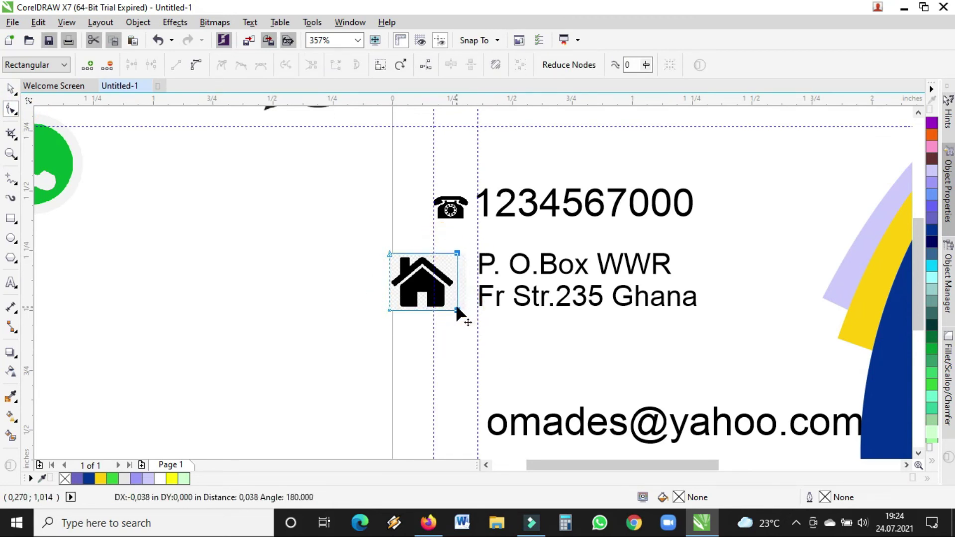
left_click(9, 88)
mouse_move(458, 253)
left_mouse_down()
mouse_move(431, 275)
mouse_move(461, 292)
mouse_move(459, 275)
mouse_move(423, 256)
left_mouse_up()
- Move the email line up under the address
left_click(297, 258)
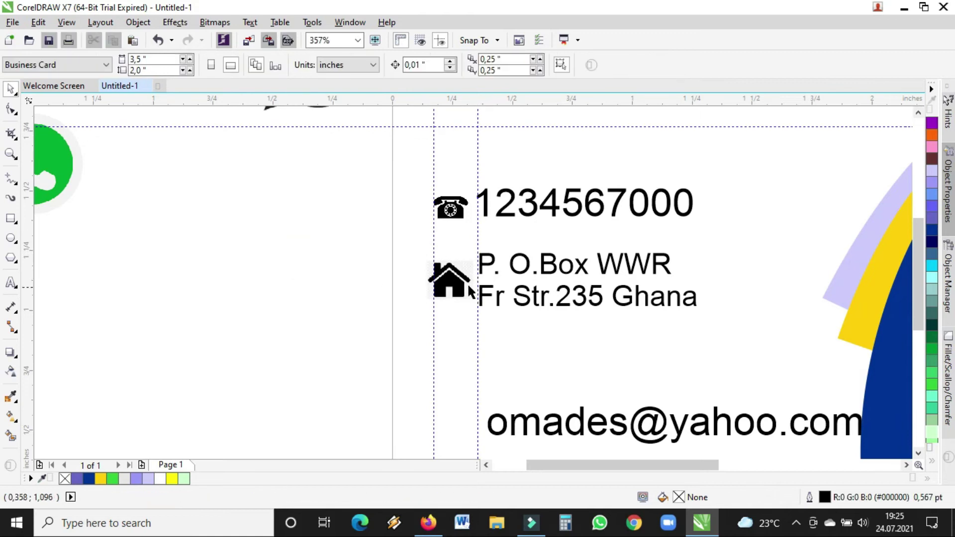
left_click_drag(915, 245, 921, 264)
left_click_drag(655, 371, 643, 302)
- Set the email text to 11 pt and nudge it into line under the address
left_click(484, 65)
left_click(445, 141)
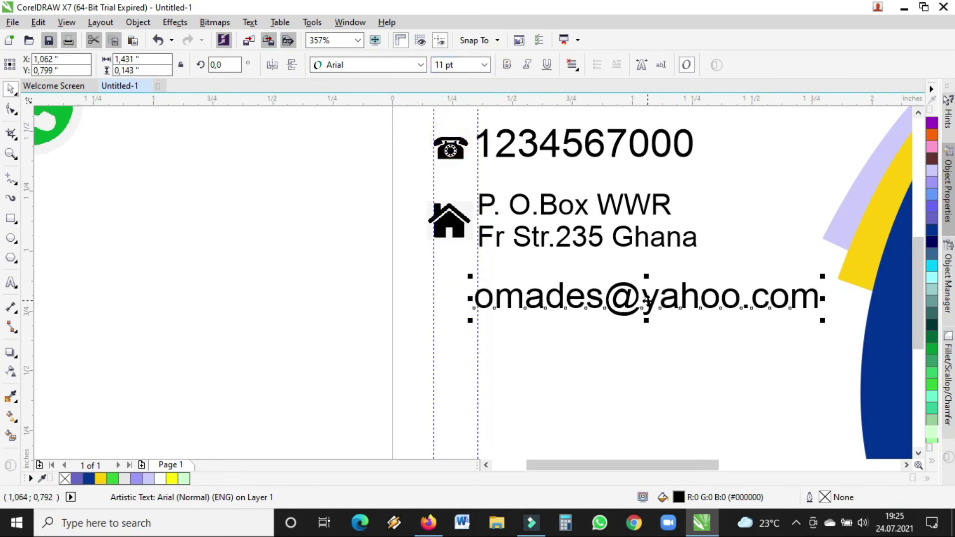
left_click_drag(647, 298, 650, 301)
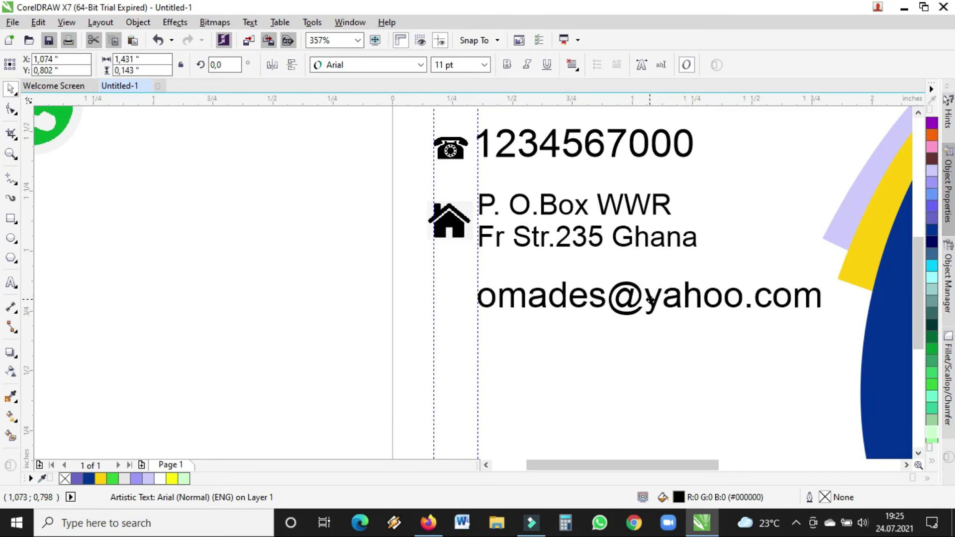
left_click(10, 152)
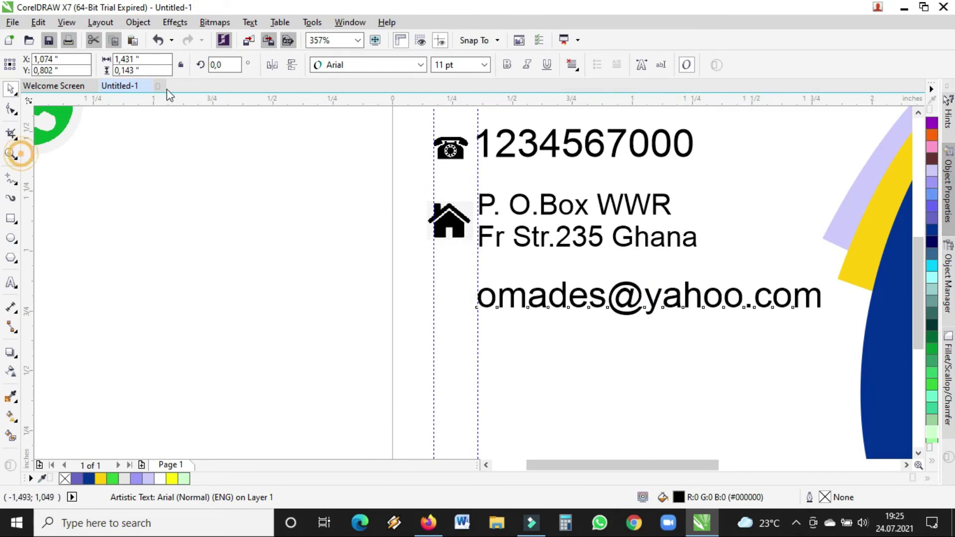
left_click(97, 66)
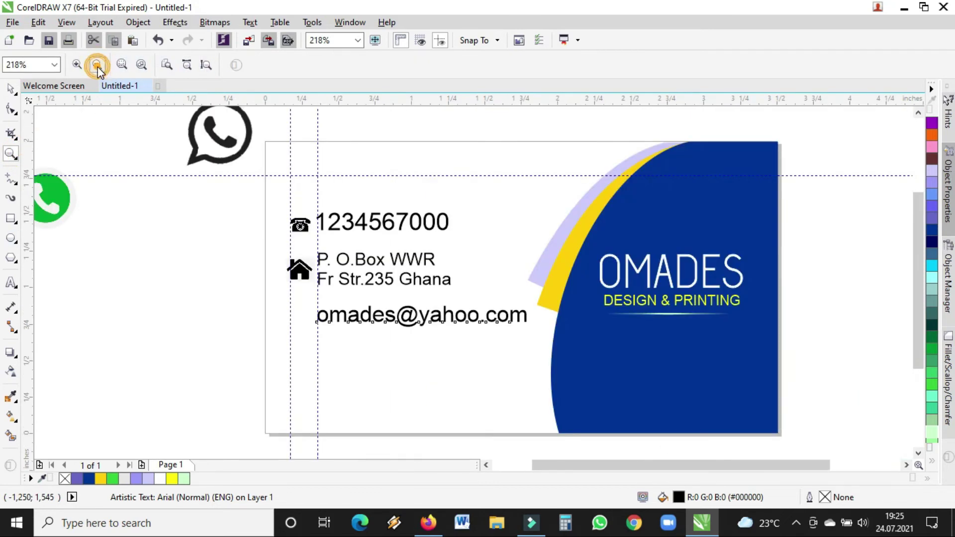
left_click(98, 66)
left_click(98, 66)
left_click_drag(242, 218, 514, 347)
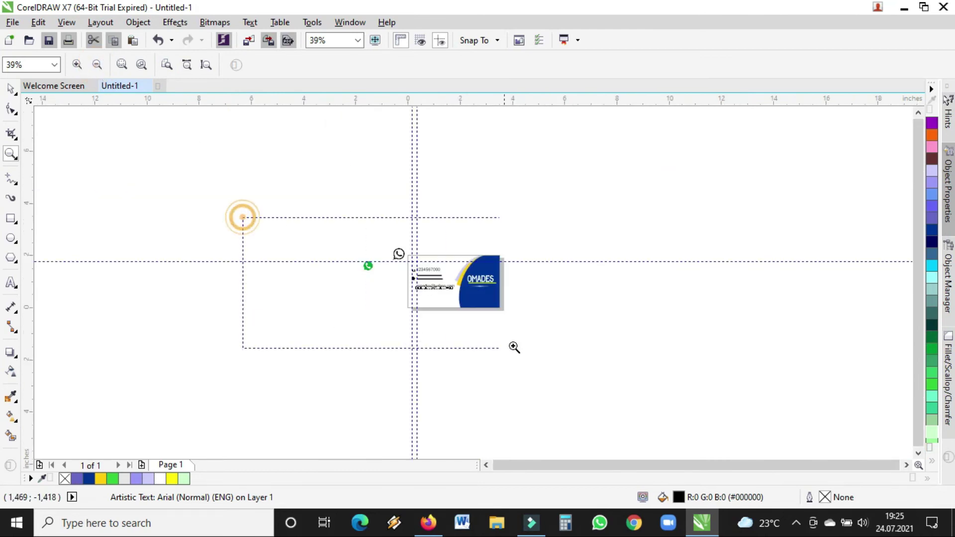
left_click_drag(273, 184, 843, 376)
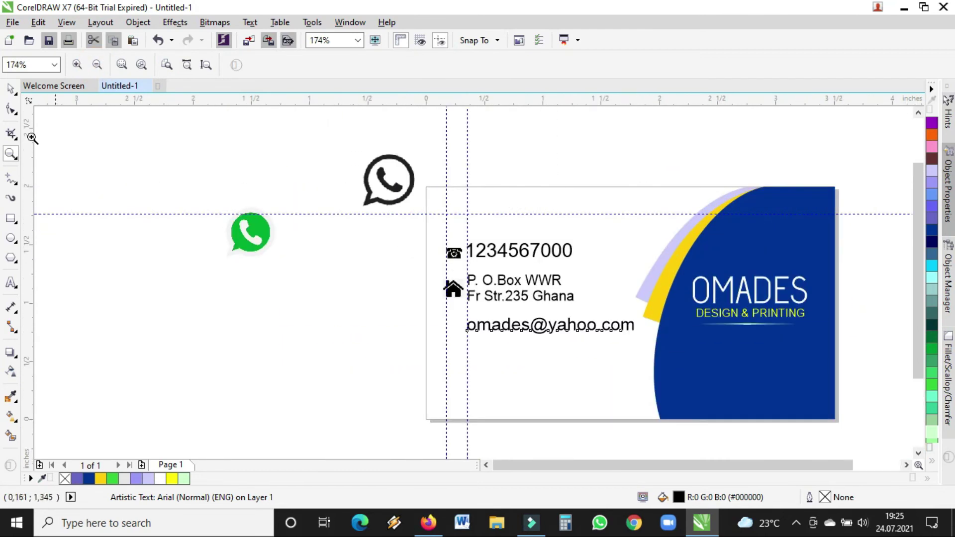
- Import the envelope email icon and place it on the page
left_click(10, 90)
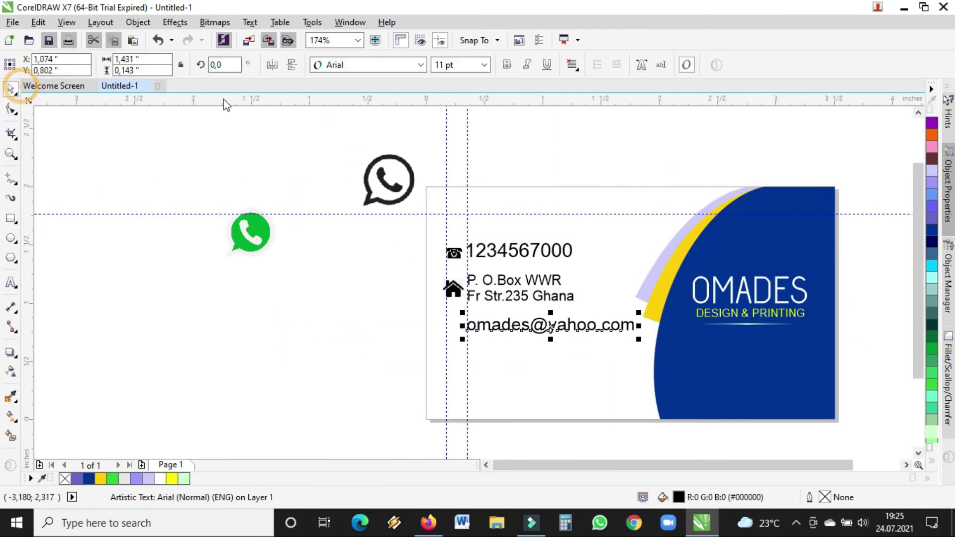
left_click(249, 41)
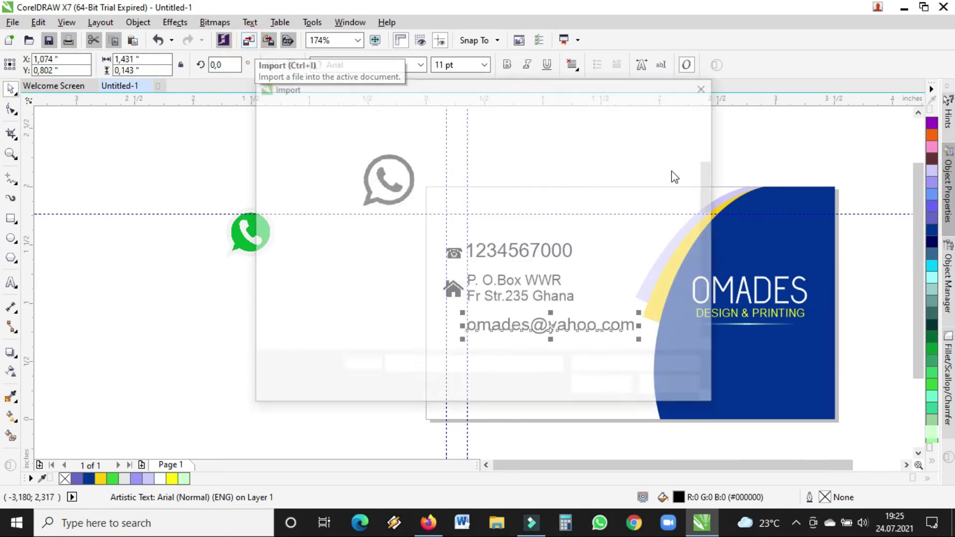
left_click_drag(708, 179, 710, 191)
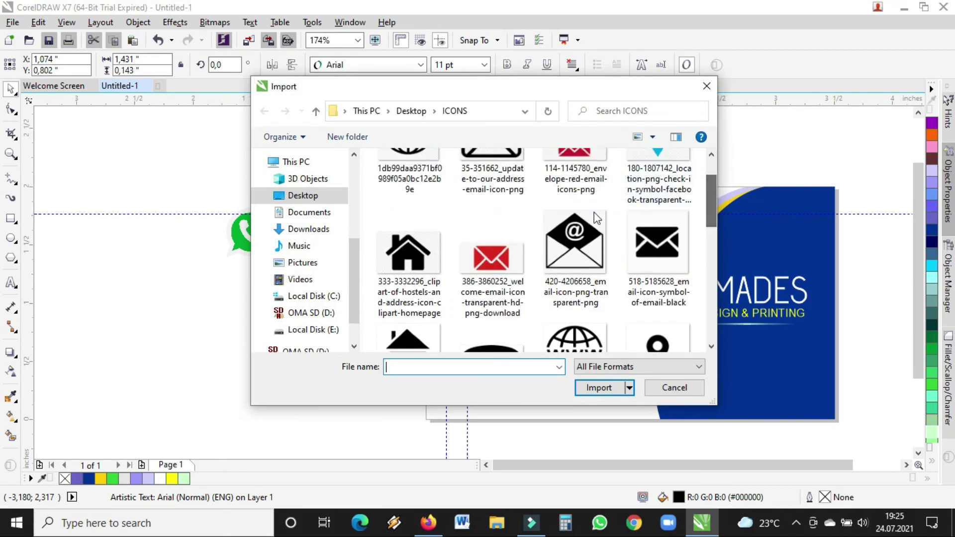
left_click(584, 248)
double_click(583, 249)
left_click(362, 252)
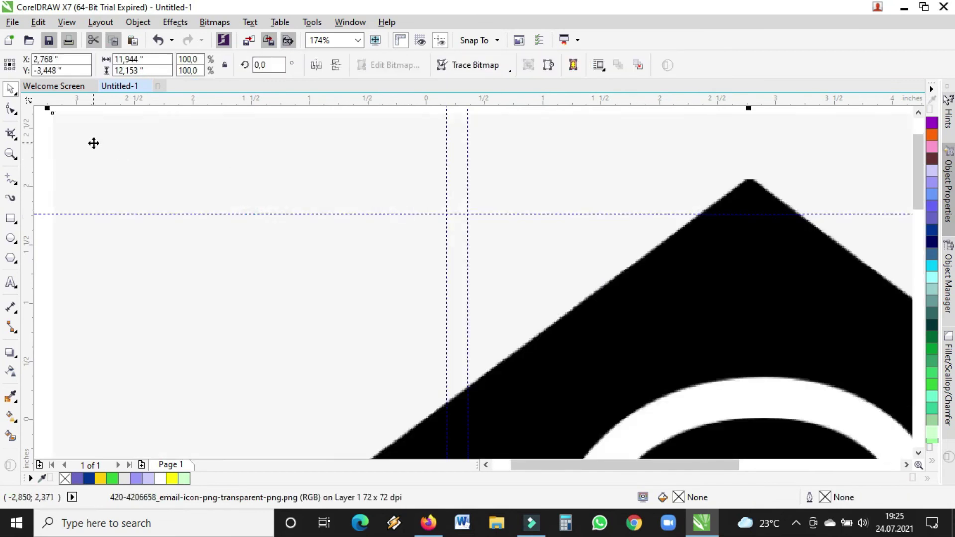
left_click_drag(94, 144, 665, 320)
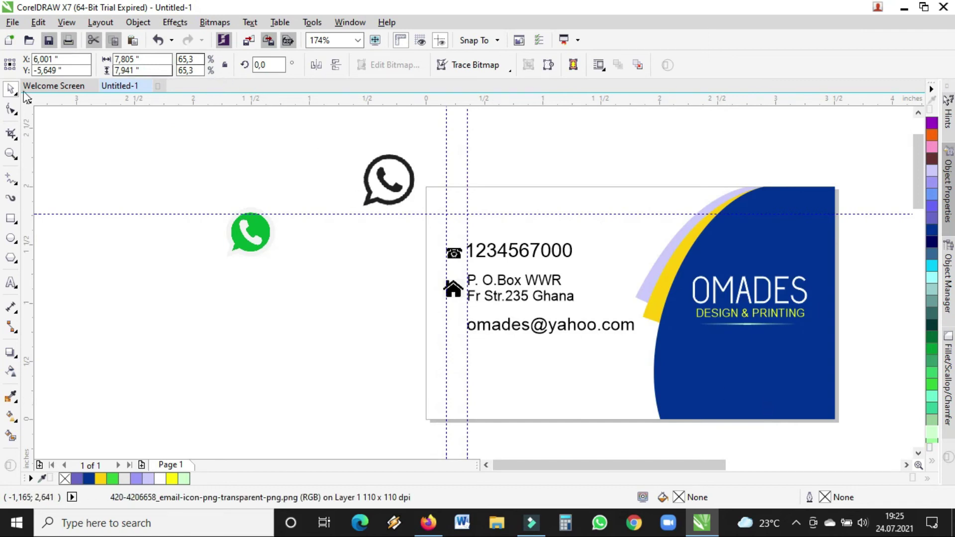
- Bring the envelope icon onto the card's left side, scaling it down
left_click(11, 154)
left_click(98, 64)
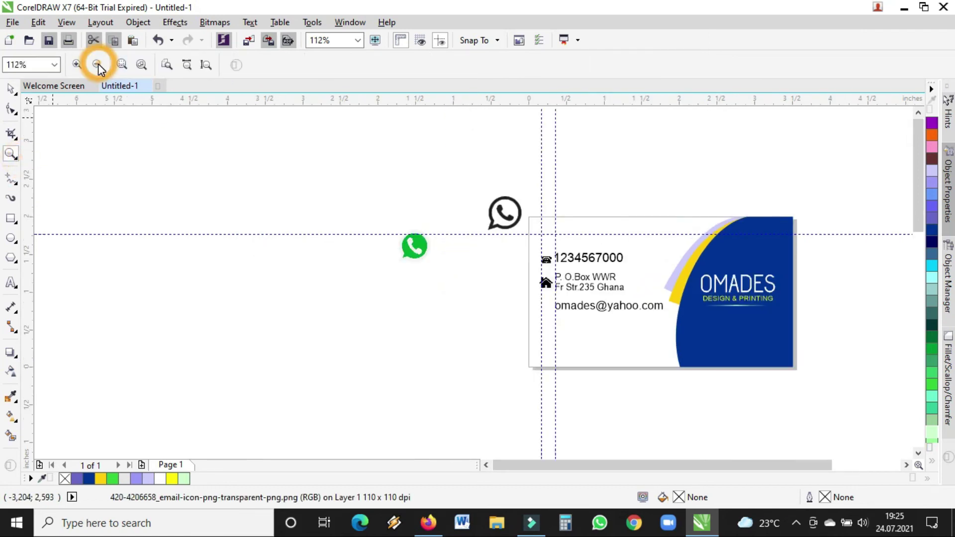
left_click(98, 65)
left_click(9, 90)
left_click_drag(654, 360, 499, 341)
left_click_drag(426, 296, 431, 278)
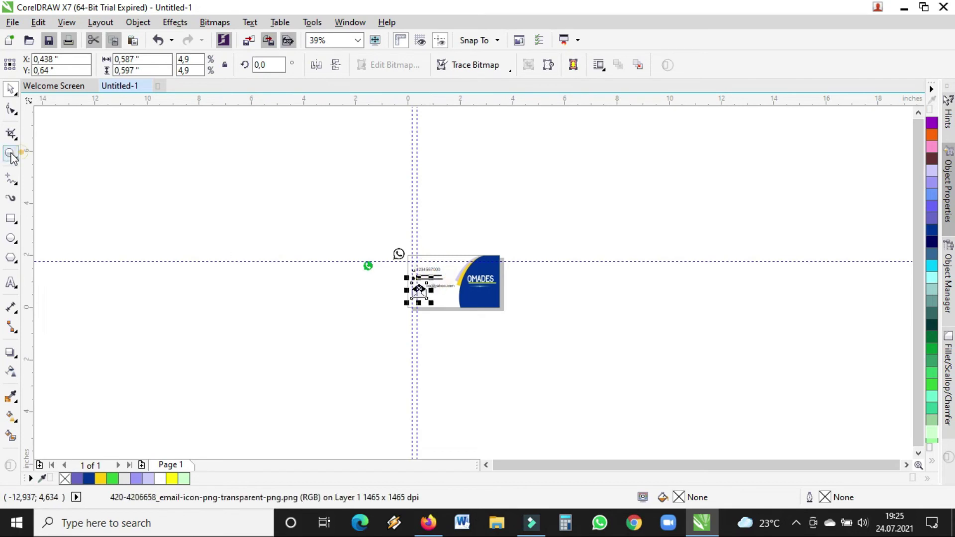
- Shrink the envelope icon to a tiny size beside the email address
left_click(10, 154)
left_click_drag(379, 247, 526, 324)
left_click_drag(216, 143, 767, 396)
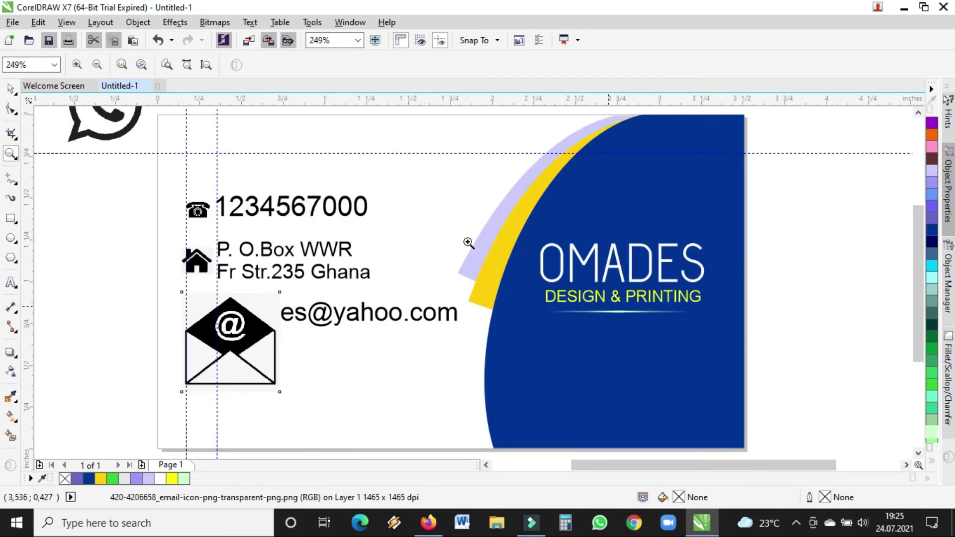
left_click(12, 88)
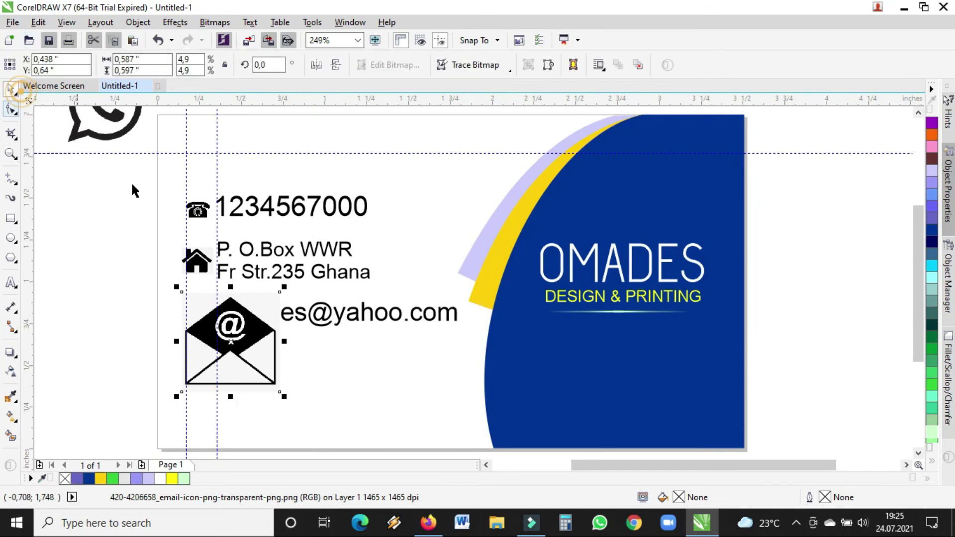
left_click_drag(282, 288, 217, 332)
left_click(199, 315)
left_click(11, 155)
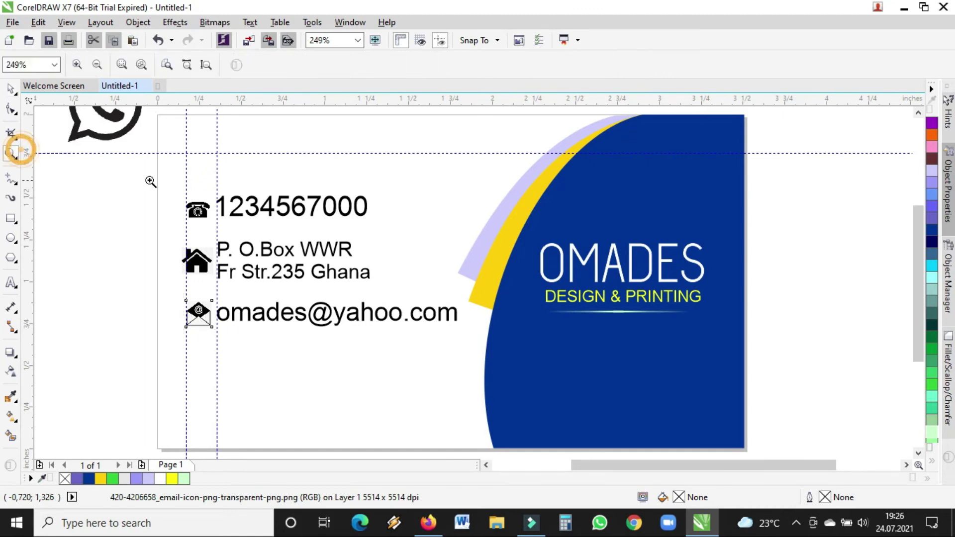
left_click_drag(153, 117, 749, 451)
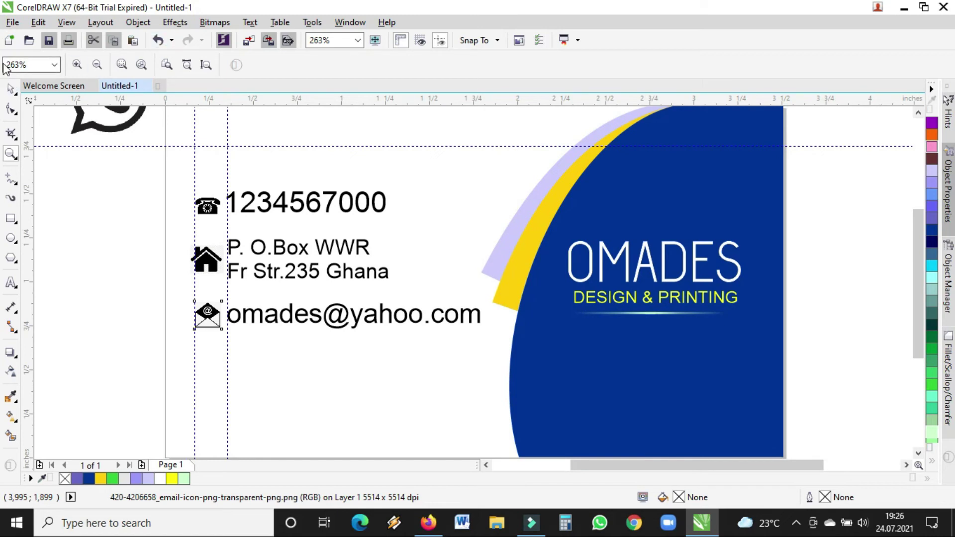
- Set the phone number to 11 pt and nudge it slightly down and left
left_click(10, 89)
left_click(332, 202)
left_click(473, 61)
left_click(485, 65)
left_click(450, 135)
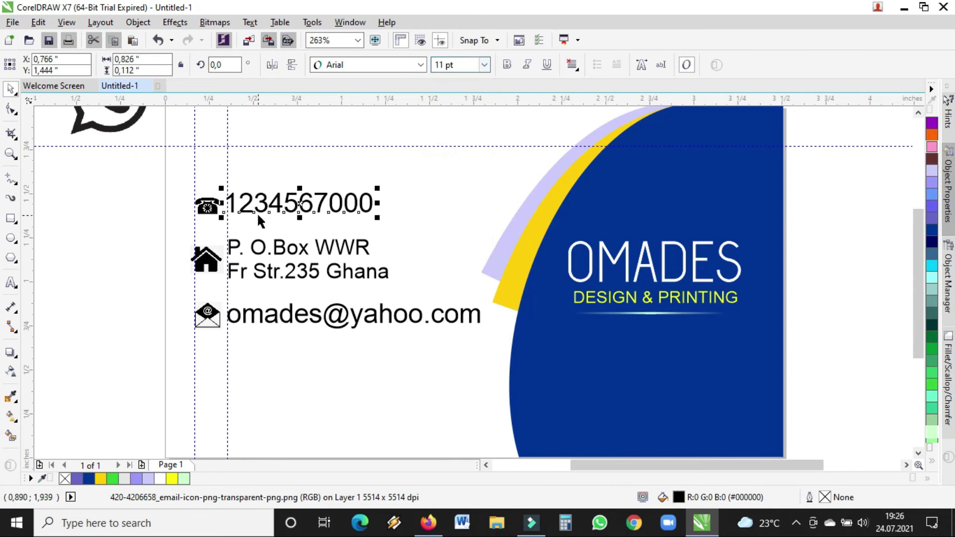
left_click_drag(299, 204, 297, 205)
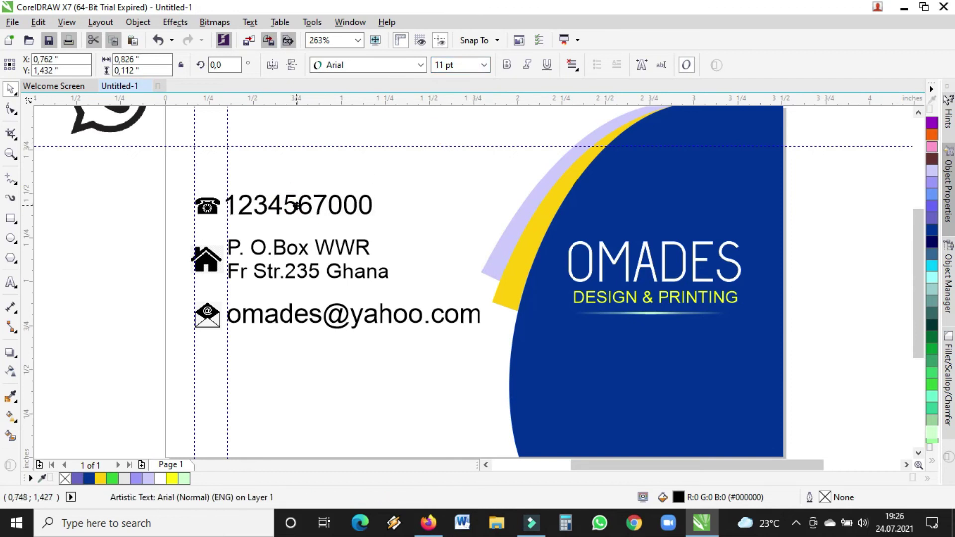
- Align the envelope icon with the email, then move all six contact objects lower on the card
left_click(257, 314)
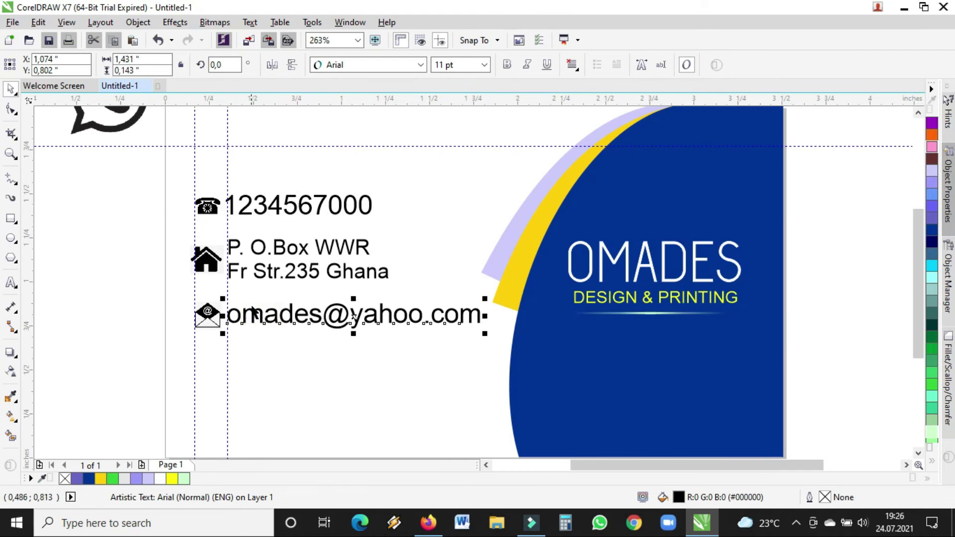
left_click(213, 317)
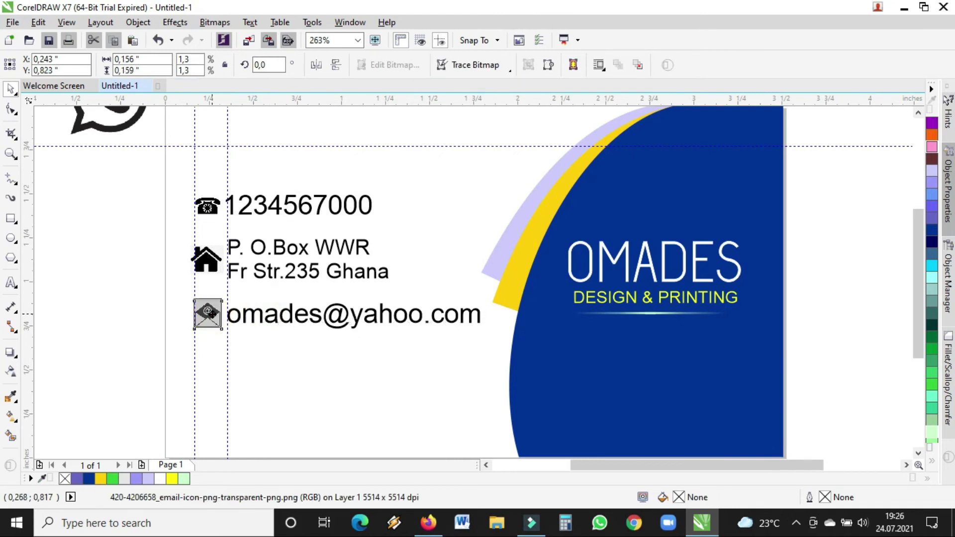
left_click_drag(212, 313, 215, 320)
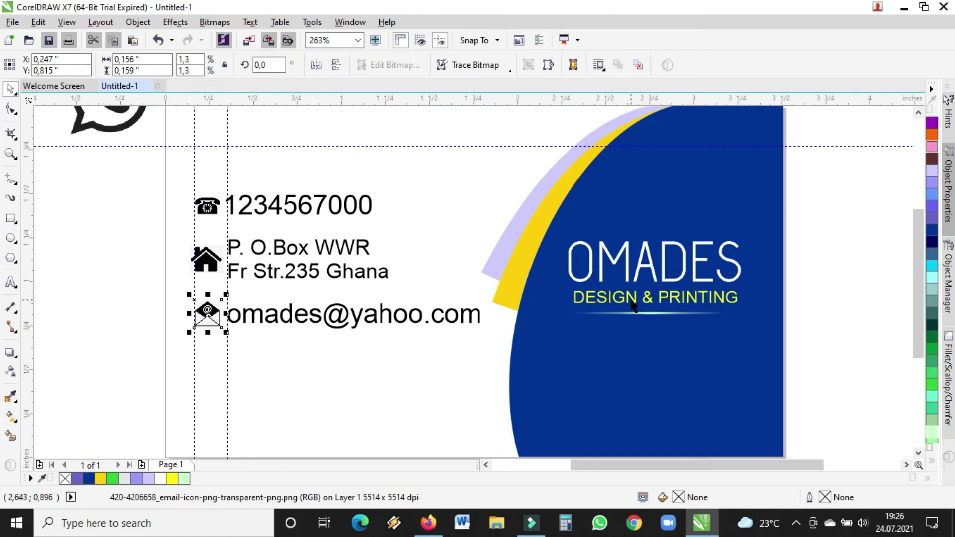
left_click_drag(149, 180, 522, 351)
left_click_drag(336, 260, 336, 332)
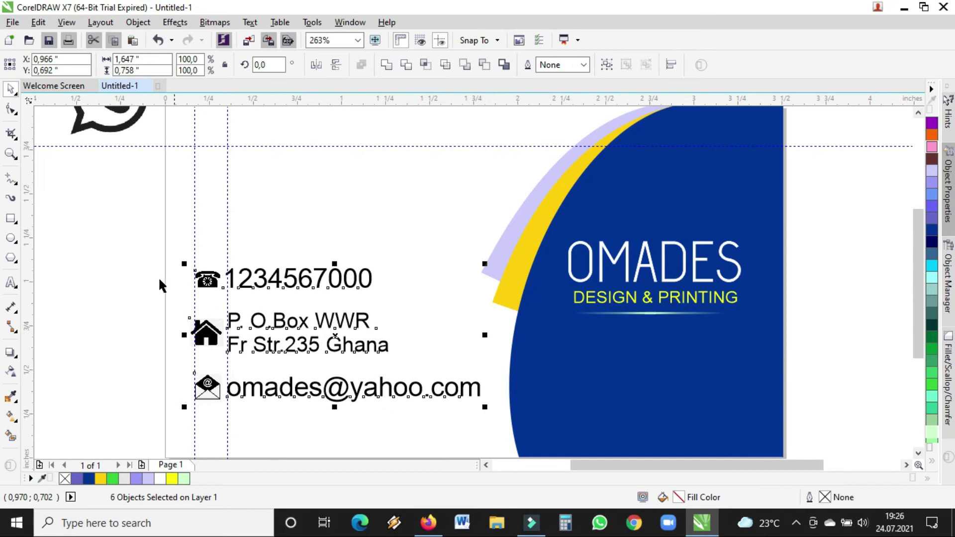
left_click(139, 254)
- Type the cardholder's full name as new text above the phone number
left_click_drag(920, 303, 914, 269)
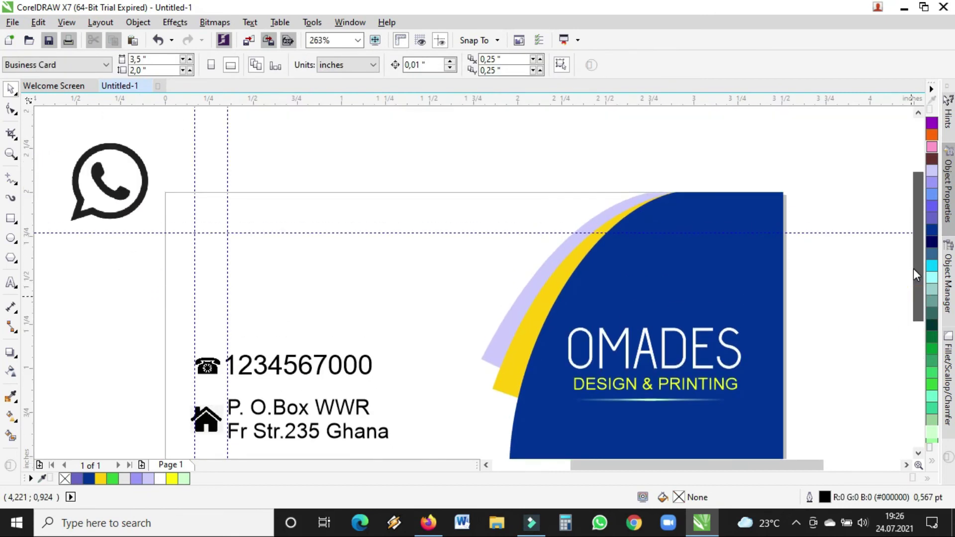
left_click_drag(917, 218, 919, 202)
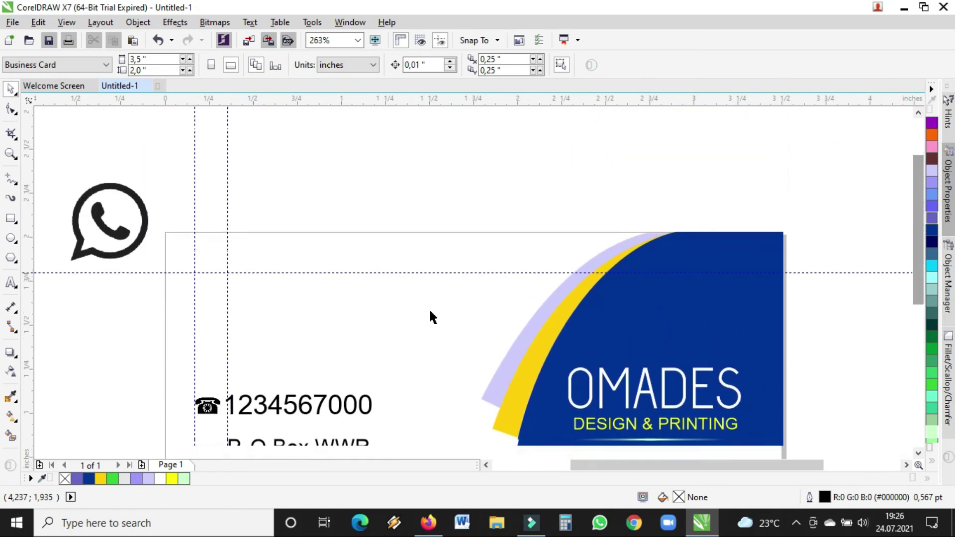
left_click(10, 283)
left_click(276, 297)
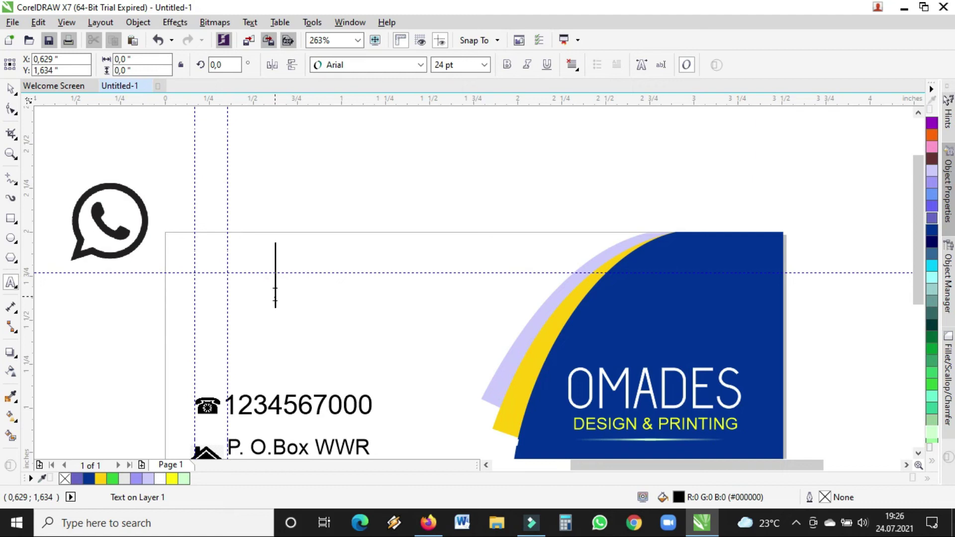
type("om")
key("BackSpace")
key("BackSpace")
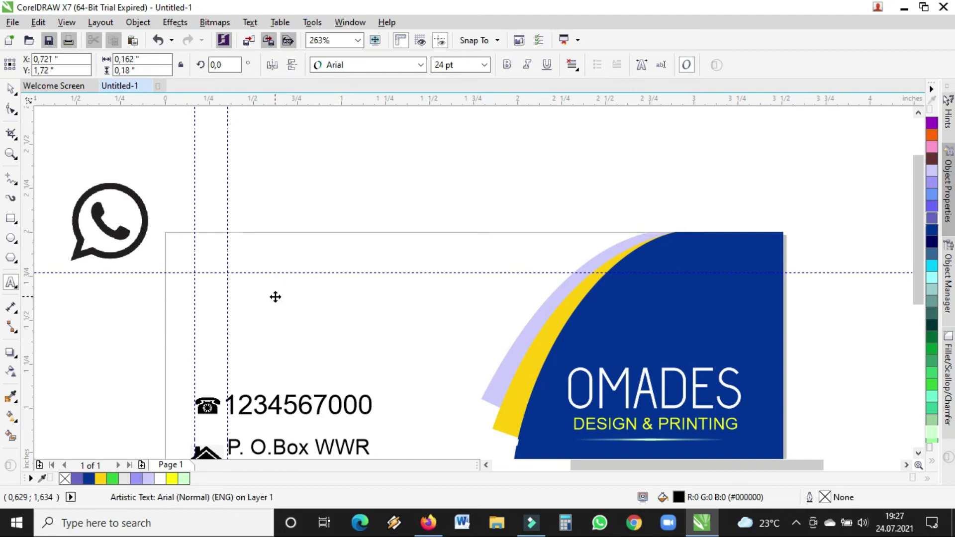
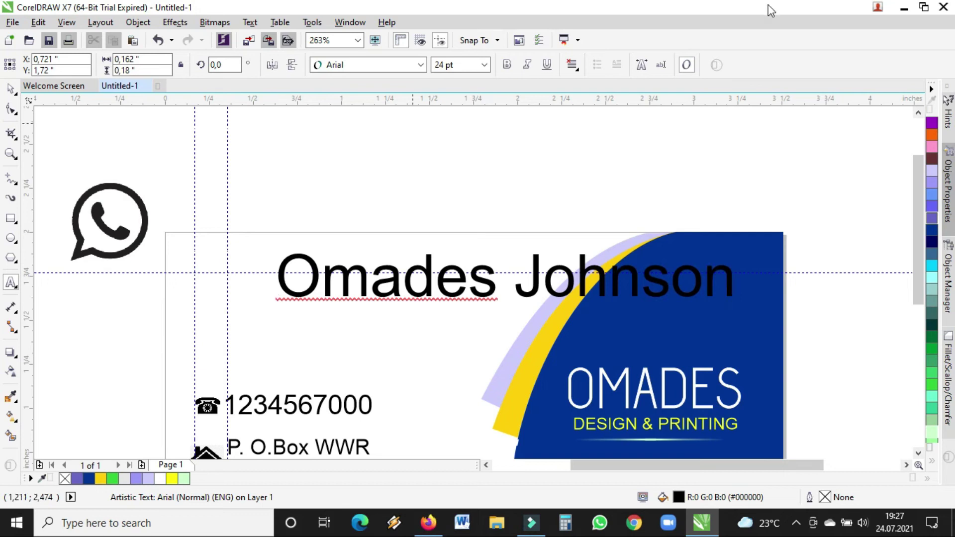
- Scale the name to about 10 pt and move it above the contact details
left_click(11, 89)
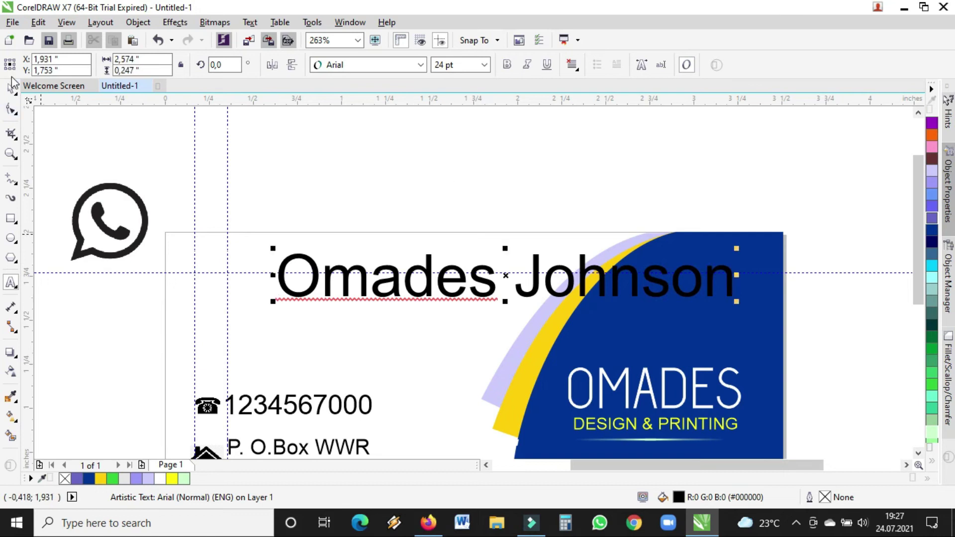
left_click_drag(734, 299, 473, 276)
left_click_drag(376, 263, 323, 280)
- Open the font list for the name and dismiss it, keeping Arial for now
left_click(407, 65)
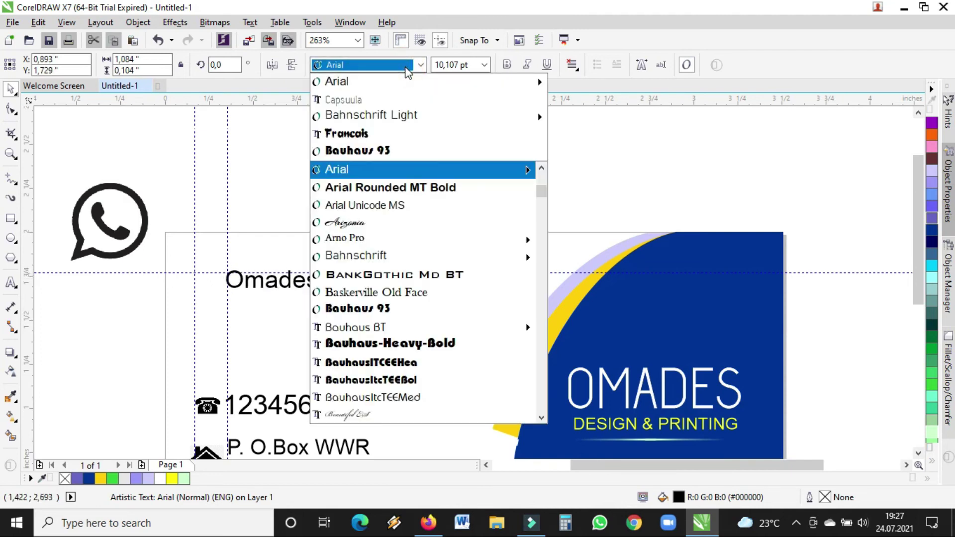
left_click(691, 137)
left_click(754, 414)
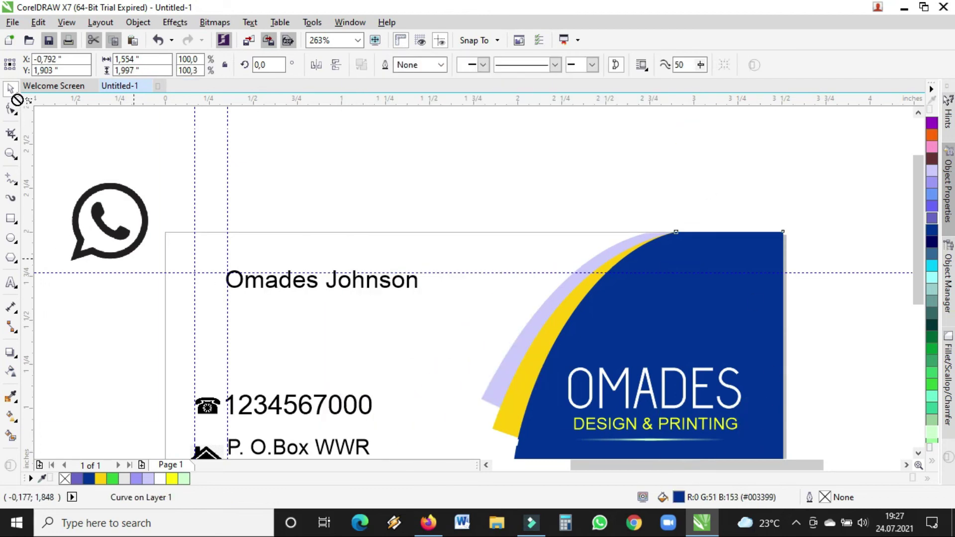
left_click_drag(635, 466, 664, 466)
- Preview fonts on the name from Bauhaus through Cambria, then apply Candara
left_click(292, 280)
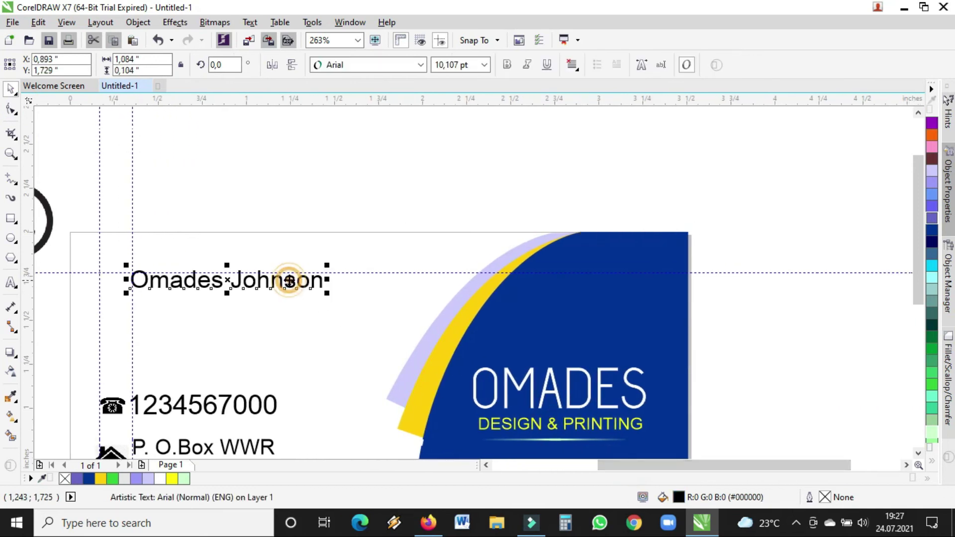
left_click(405, 69)
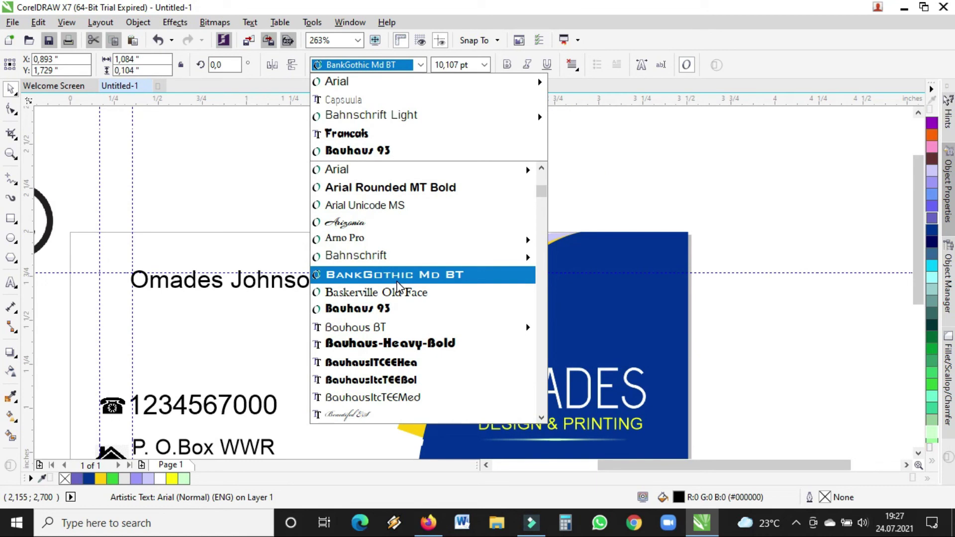
key("Down")
key("Down")
key("Down")
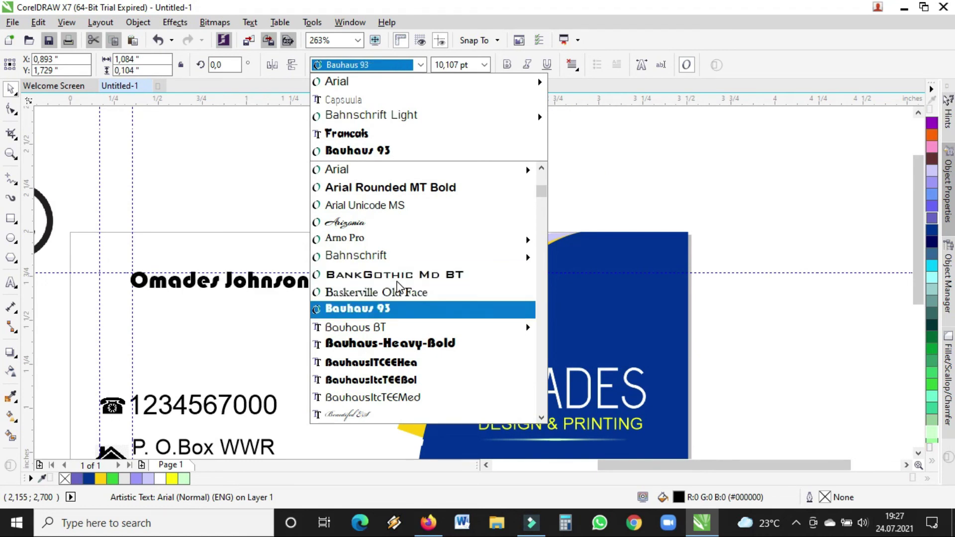
key("Up")
key("Up")
key("Up")
key("Up")
key("Up")
key("Up")
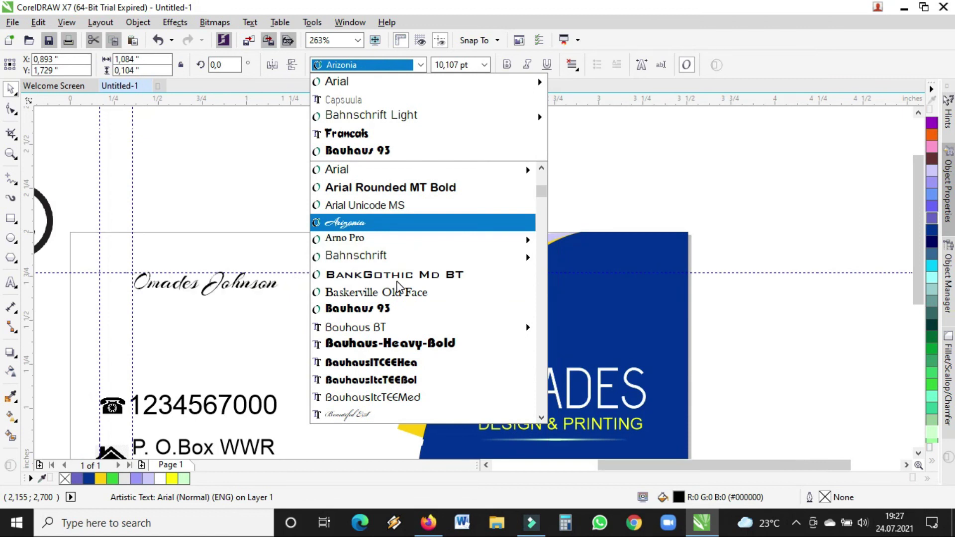
key("Down")
key("Down")
key("Down")
key("Down")
key("Down")
key("Down")
key("Down")
key("Down")
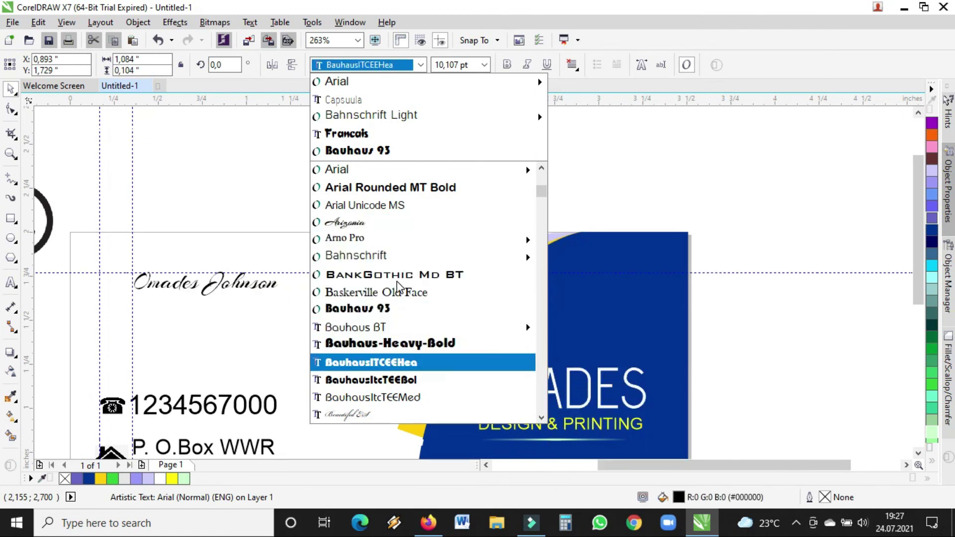
key("Down")
key("Down")
key("Down")
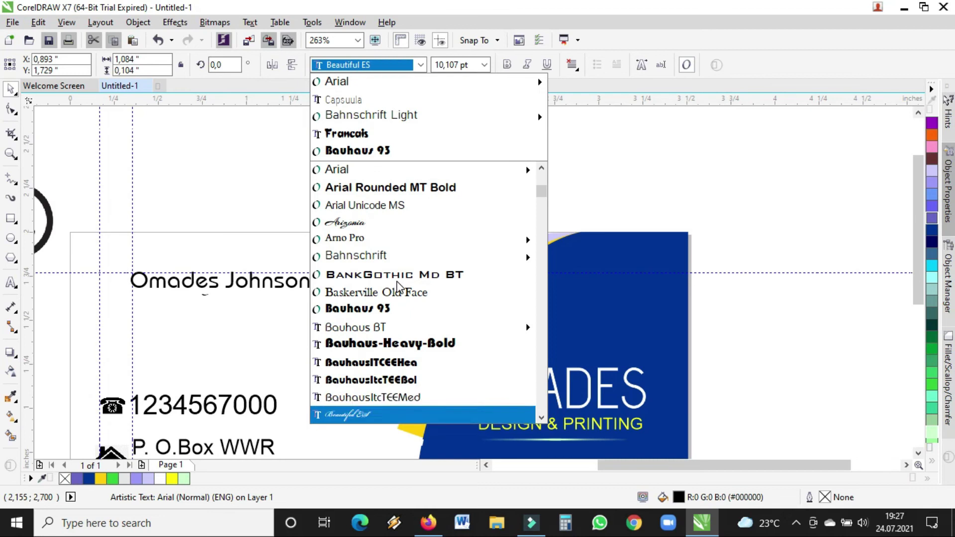
key("Down")
key("Up")
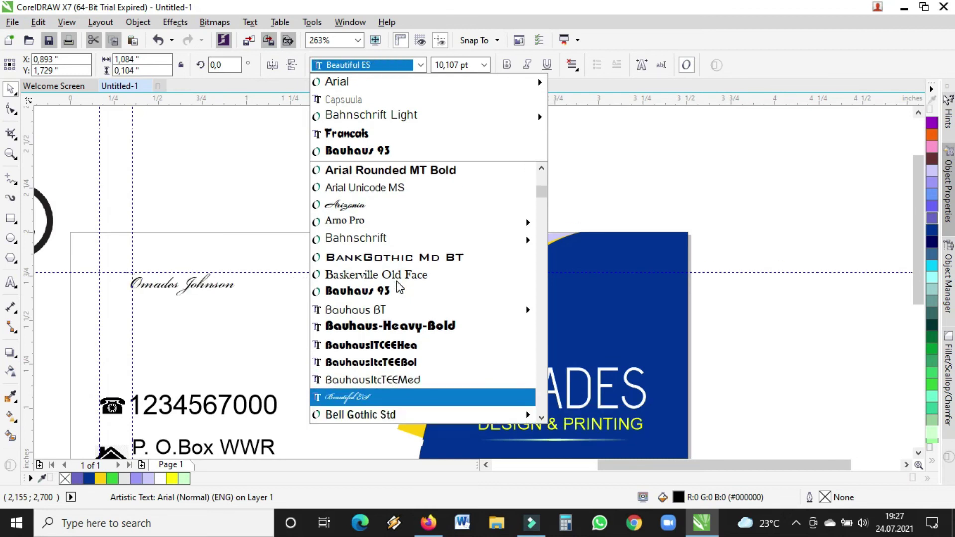
key("Down")
key("Down")
key("Up")
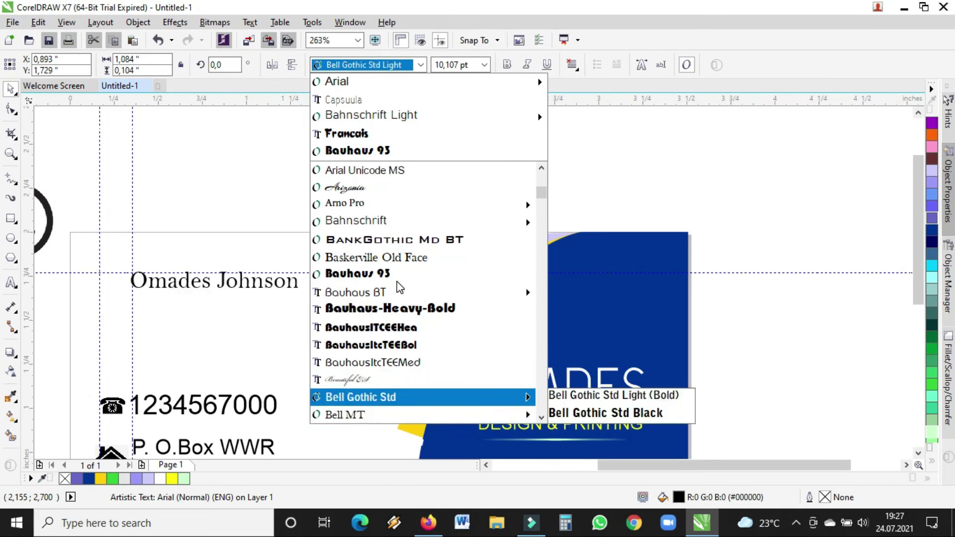
key("Down")
key("Down")
key("Down")
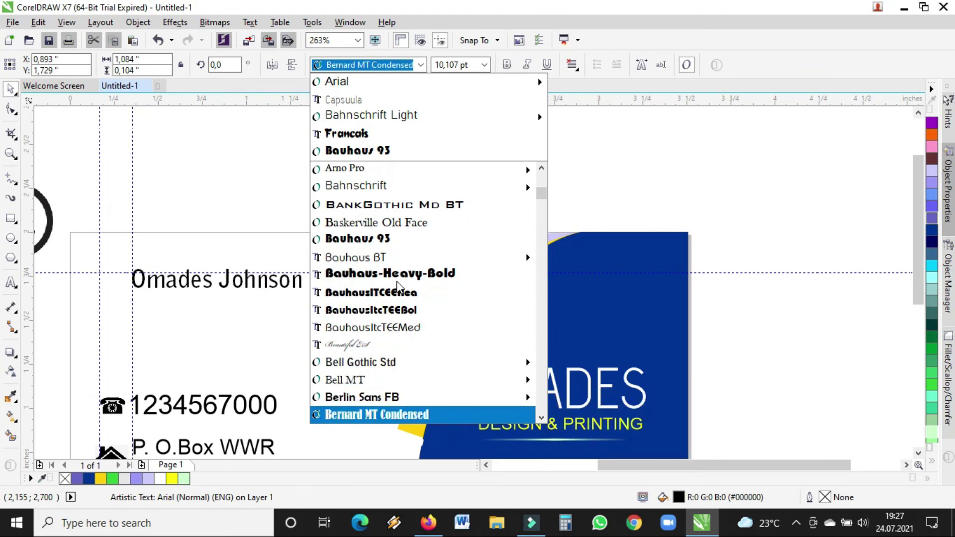
key("Down")
key("Down")
key("Down")
key("Down")
key("Down")
key("Down")
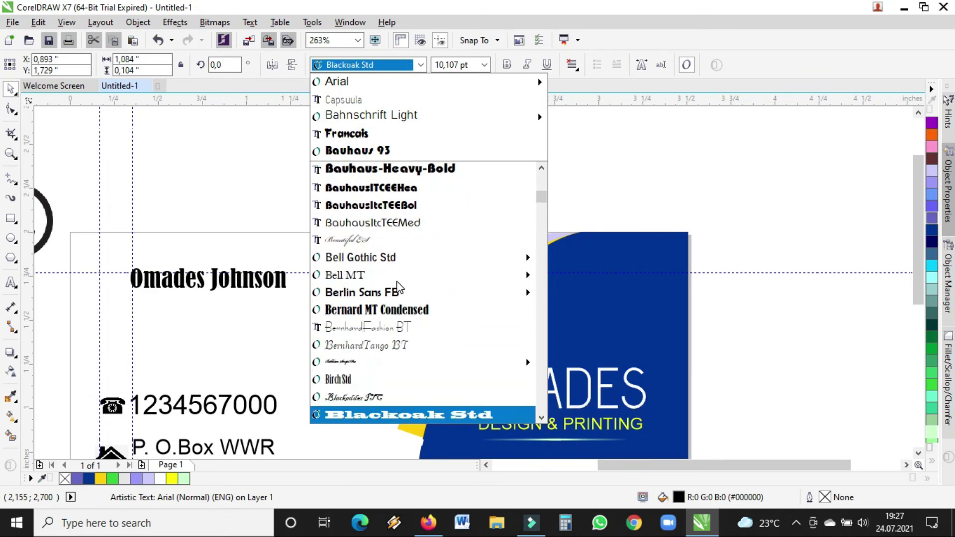
key("Down")
key("Down")
key("Down")
key("Up")
key("Up")
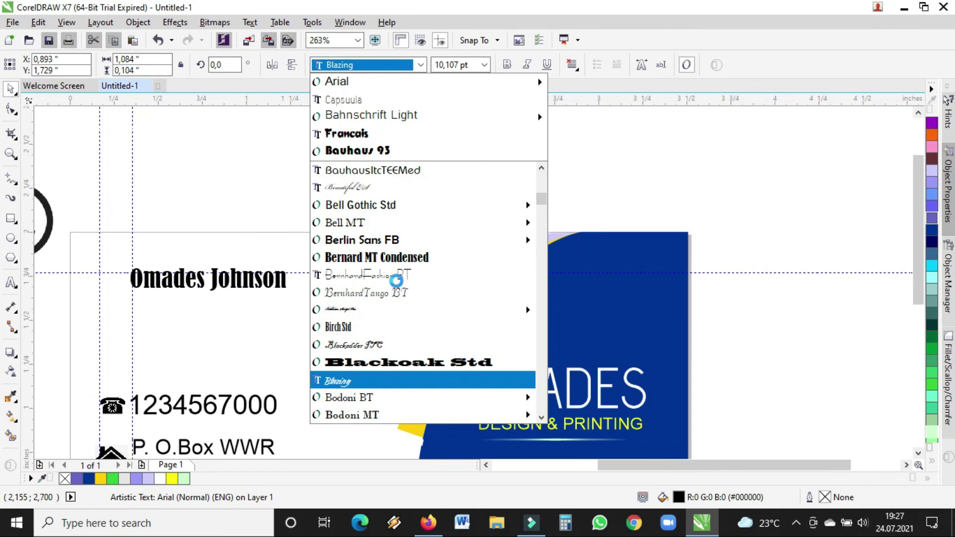
key("Down")
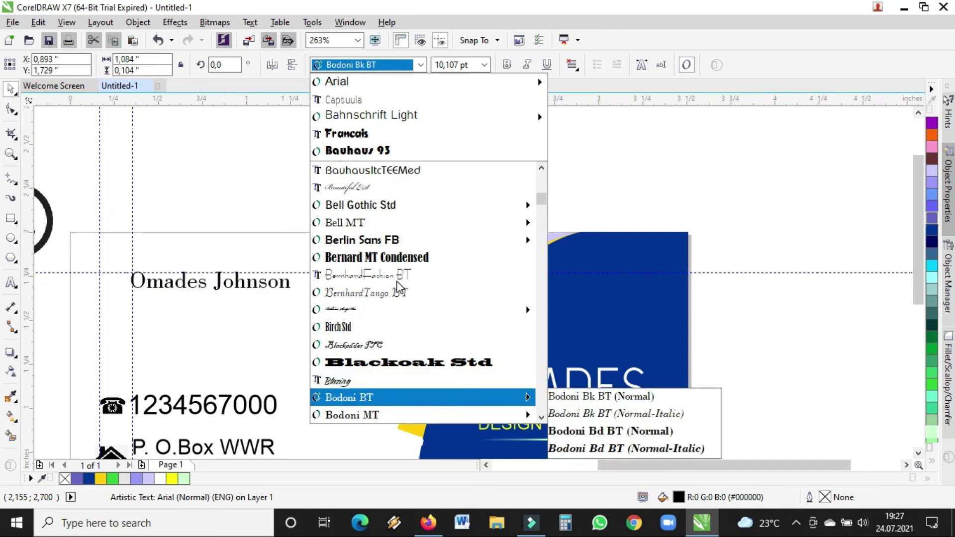
key("Down")
key("Down")
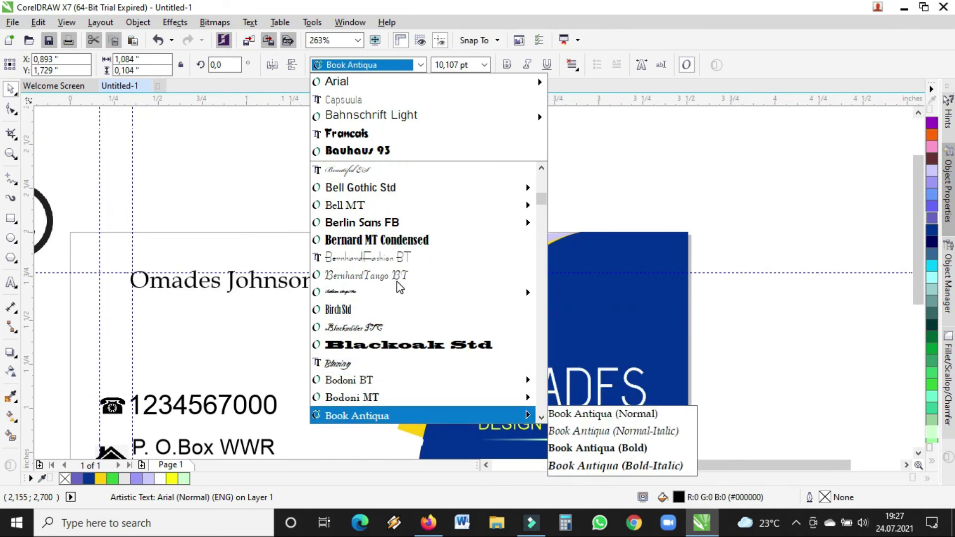
key("Down")
key("Down")
key("Down")
key("Down")
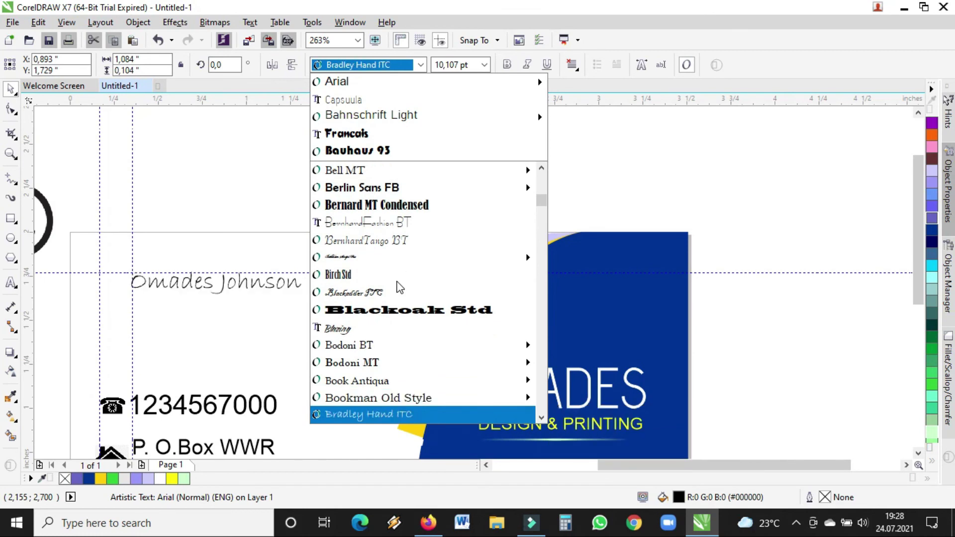
key("Down")
key("Down")
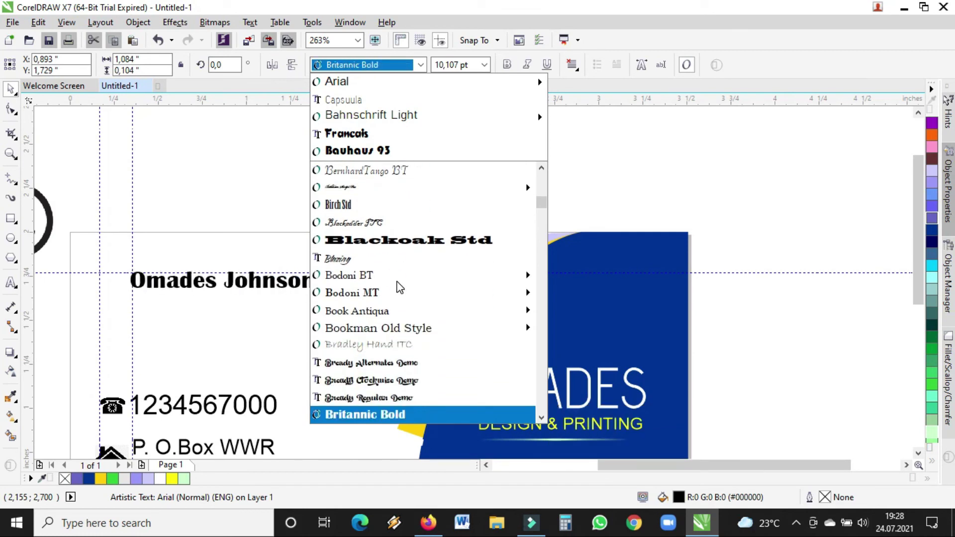
key("Down")
key("Down")
key("Down")
key("Down")
key("Down")
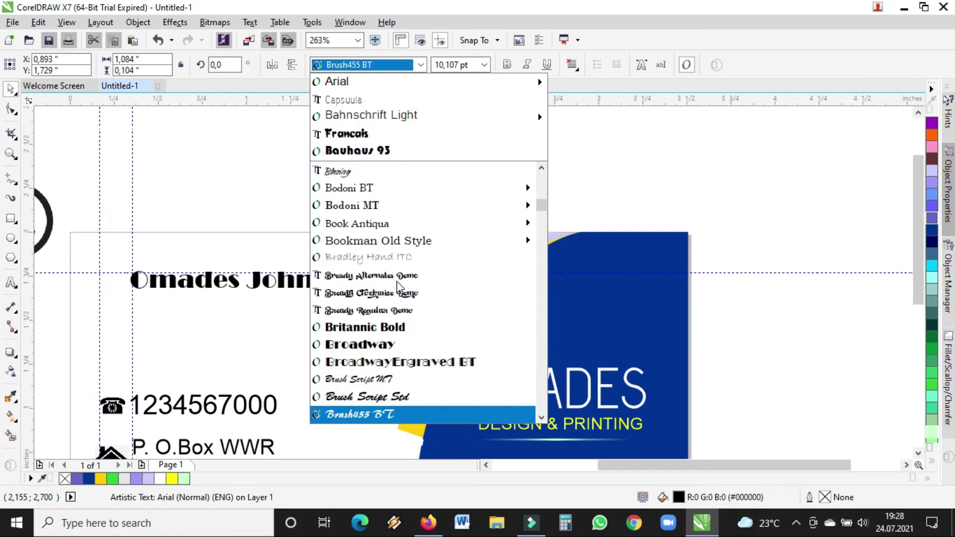
key("Down")
key("Down")
key("Down")
key("Down")
key("Down")
key("Down")
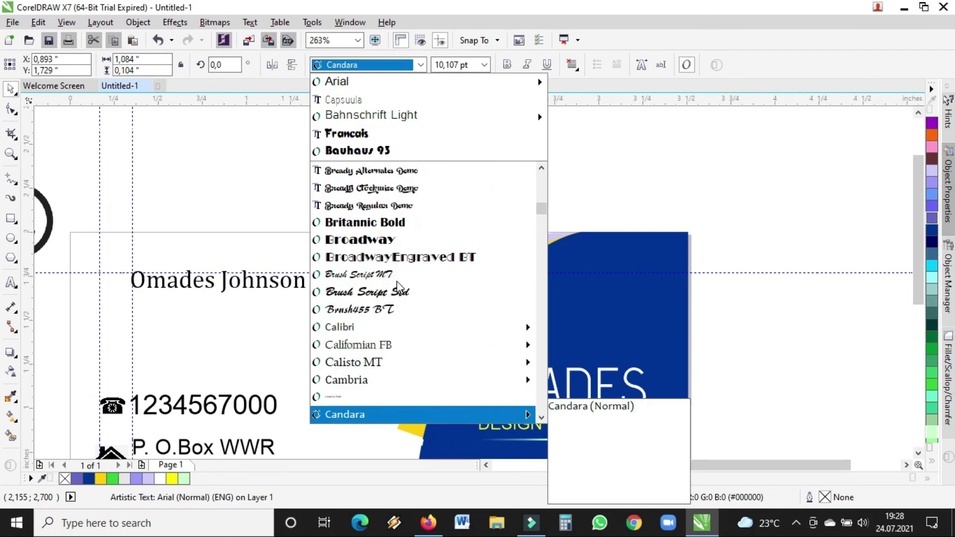
key("Up")
key("Up")
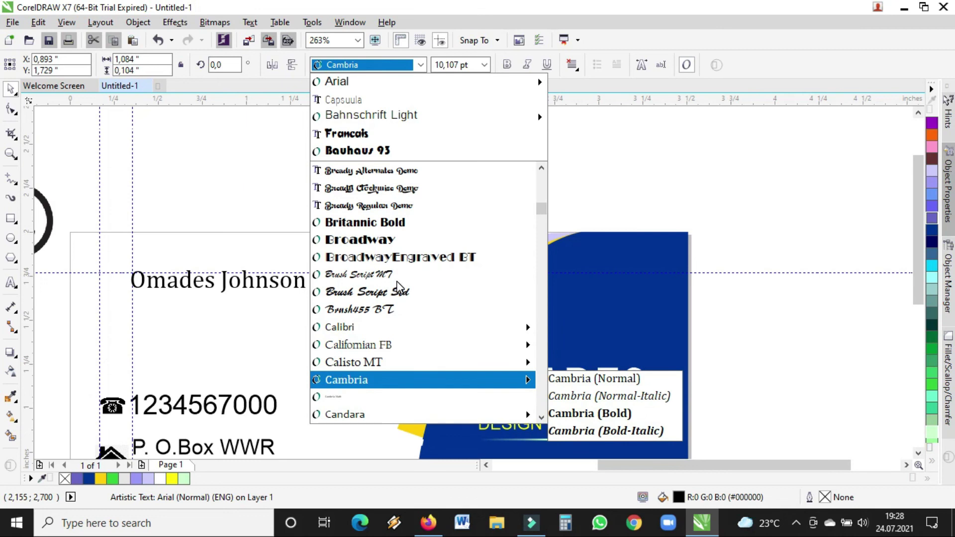
key("Down")
key("Down")
key("Down")
key("Down")
key("Up")
key("Up")
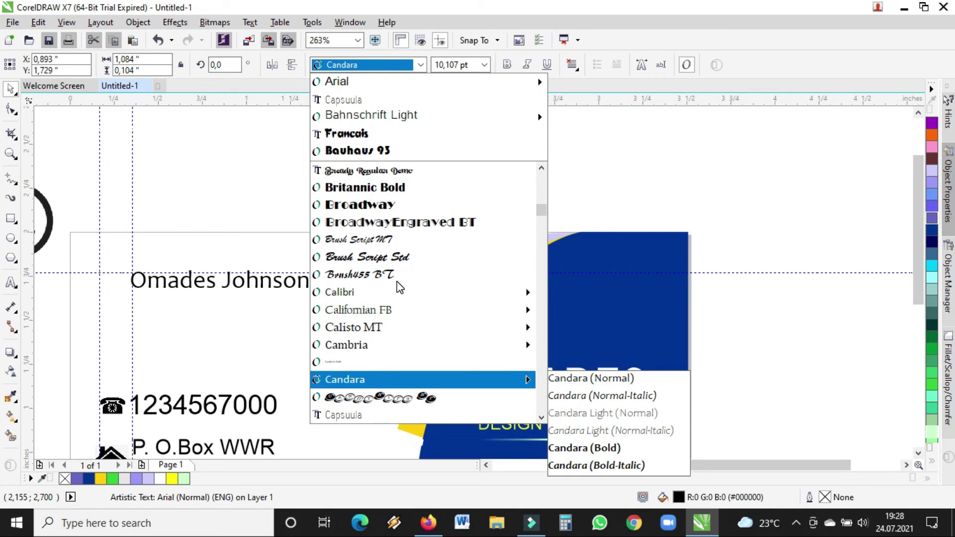
key("Return")
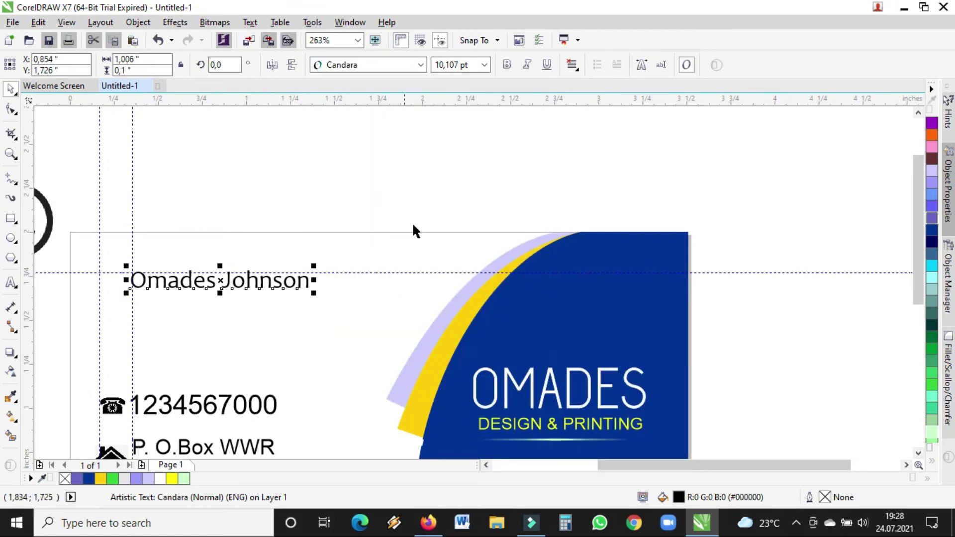
- Make the name bold and italic, leaving it without an underline
left_click(507, 65)
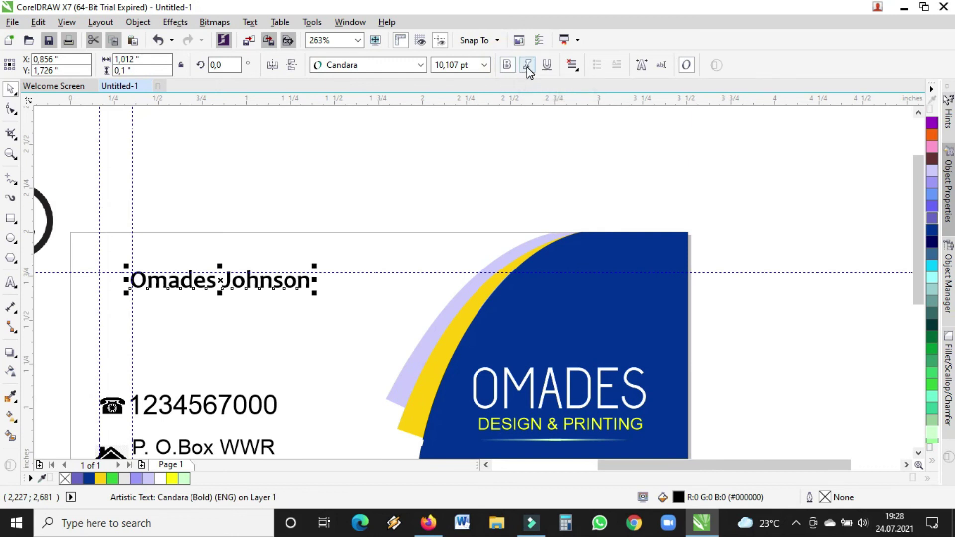
left_click(527, 65)
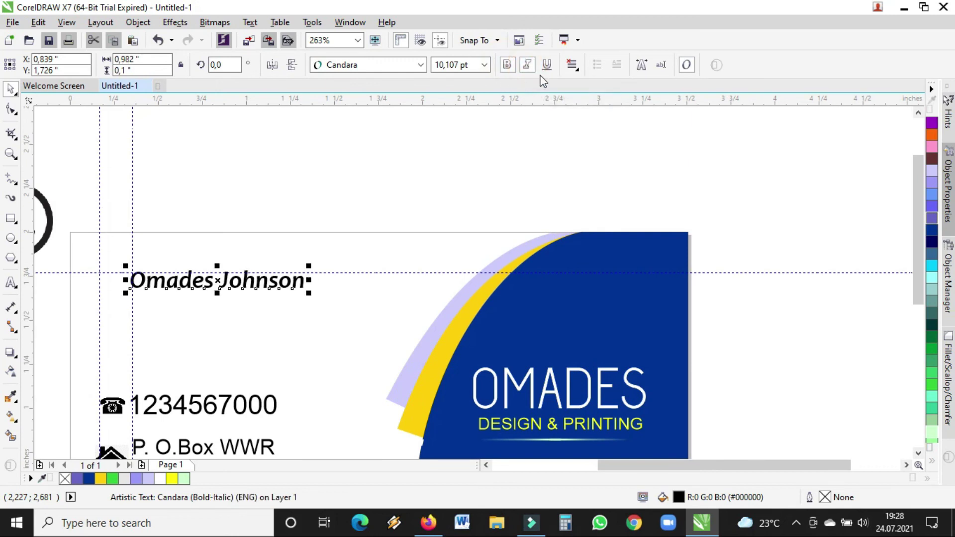
left_click(548, 70)
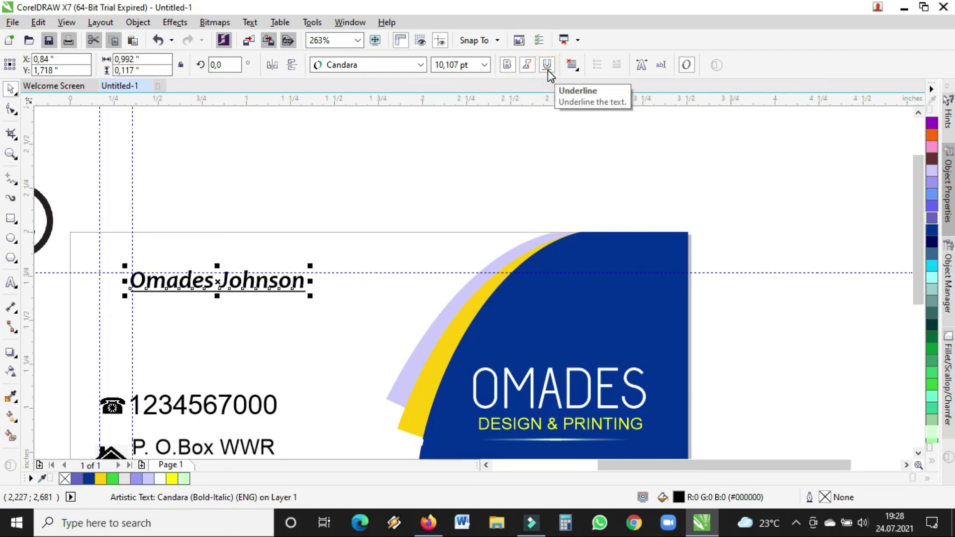
left_click(548, 68)
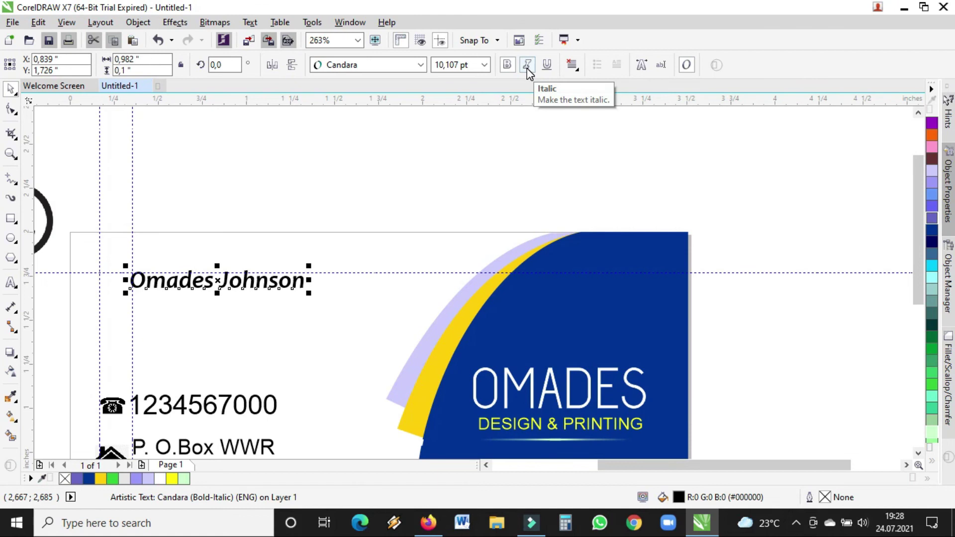
- Enlarge the name proportionally to about 12.4 pt and nudge it into place
left_click_drag(309, 294, 351, 314)
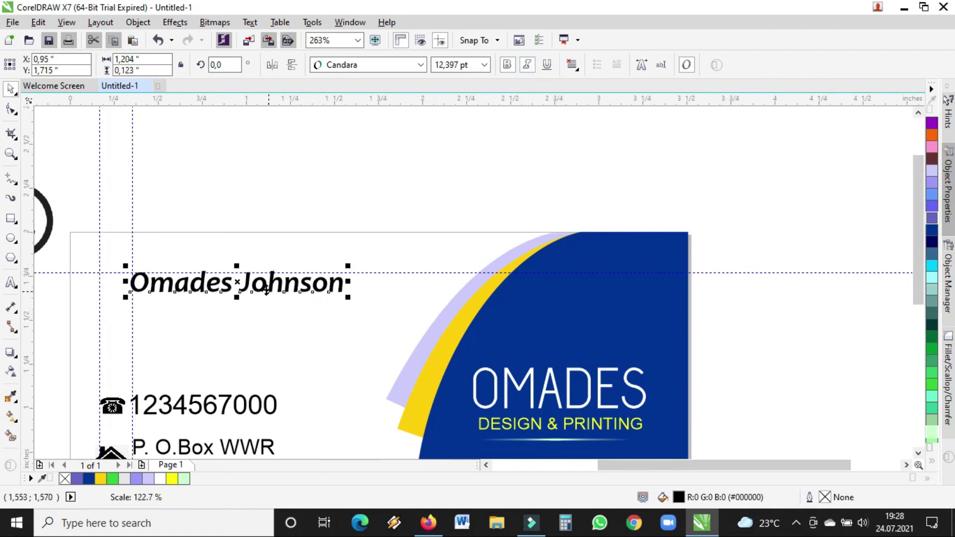
left_click_drag(268, 289, 271, 288)
left_click(359, 166)
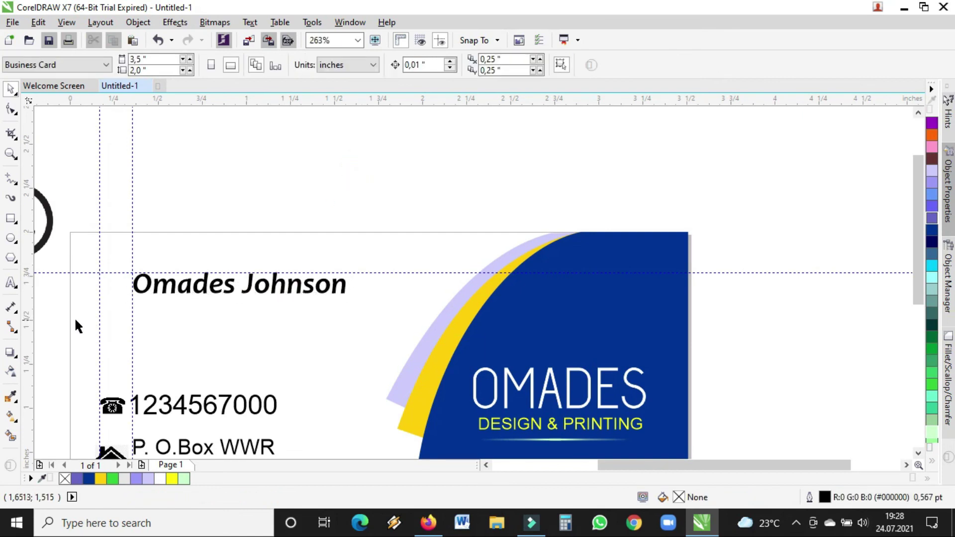
- Add a new text line below the name reading 'Graphic Desigher'
left_click(11, 283)
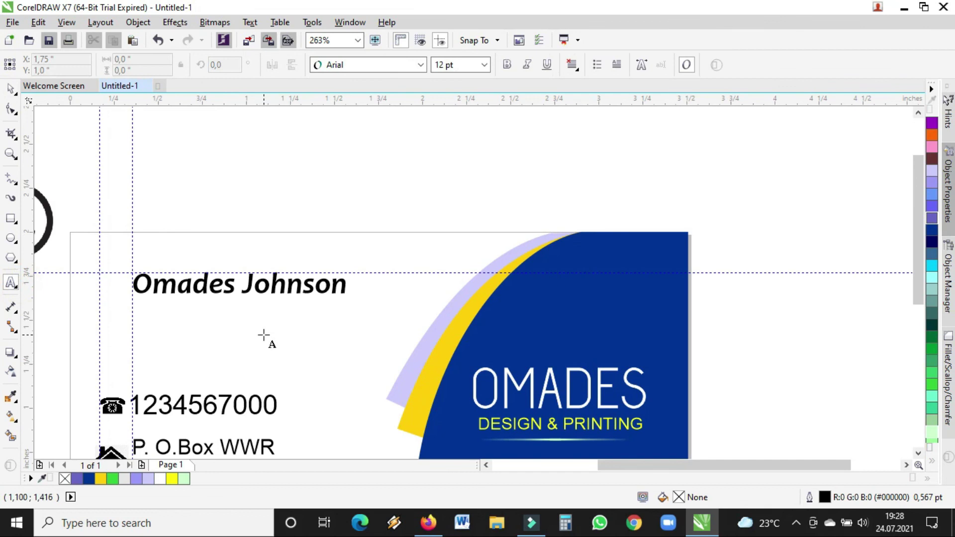
left_click(264, 335)
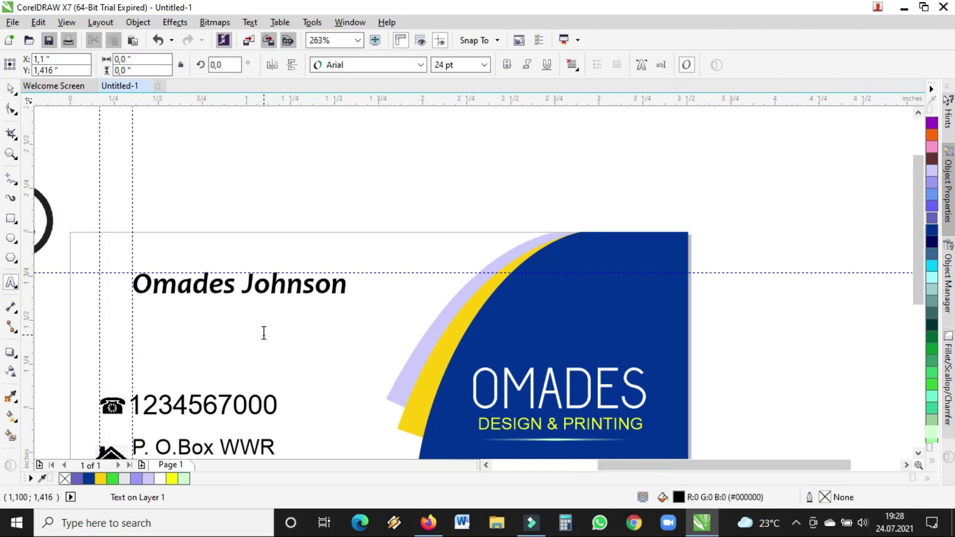
type("GR")
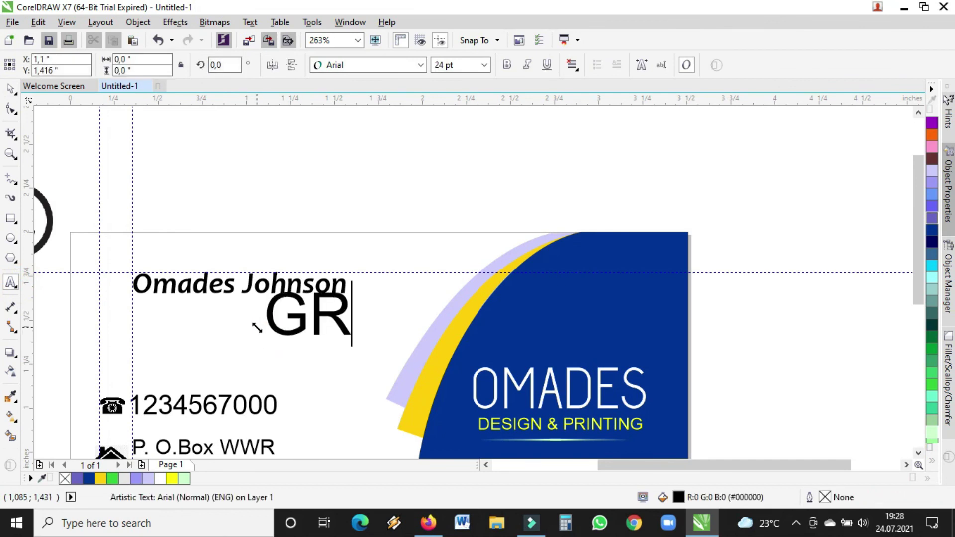
key("BackSpace")
type("RA")
key("BackSpace")
key("BackSpace")
type("r")
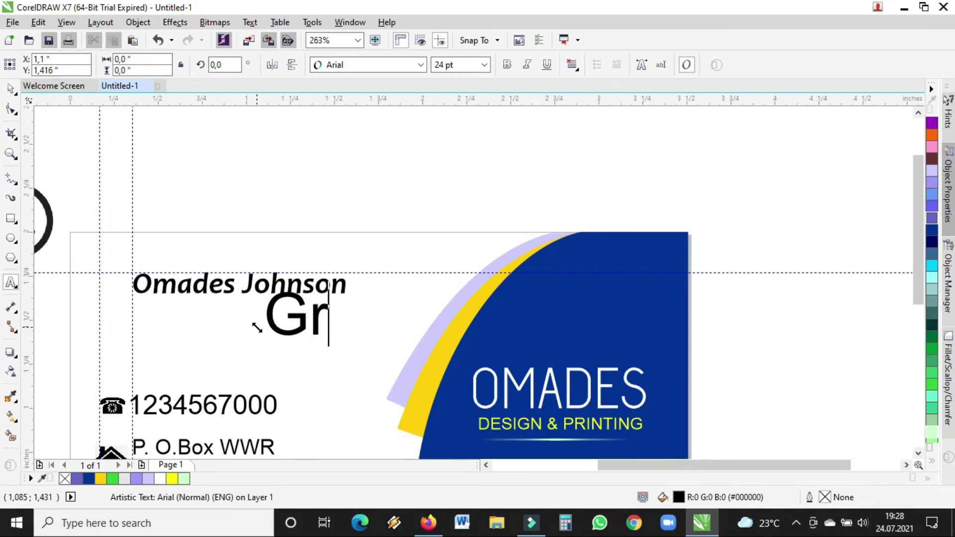
type("apg")
key("BackSpace")
type("hic")
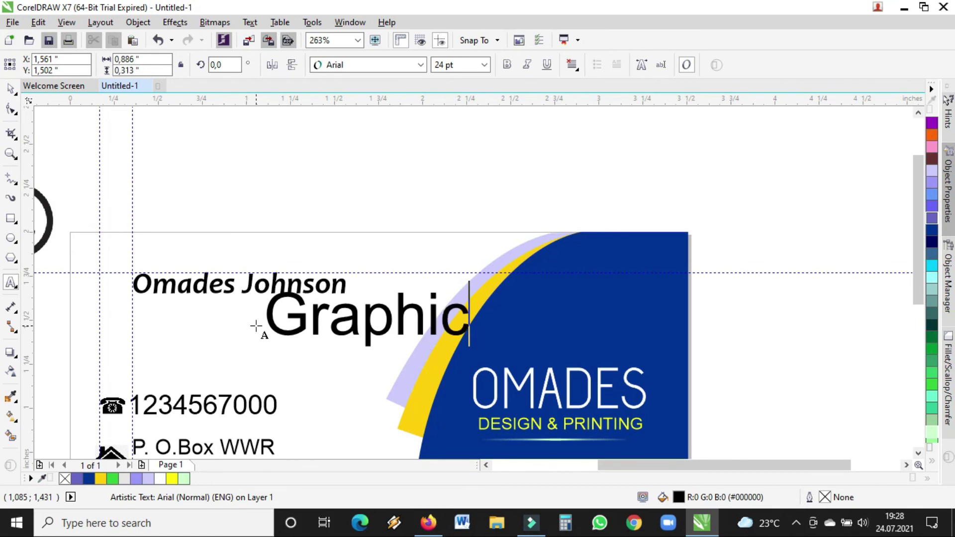
type(" Desigher")
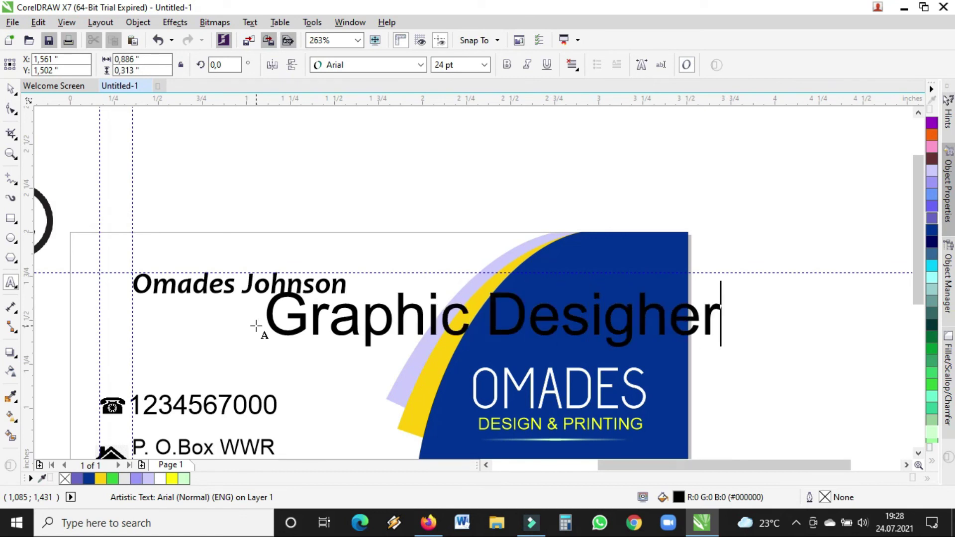
key("Escape")
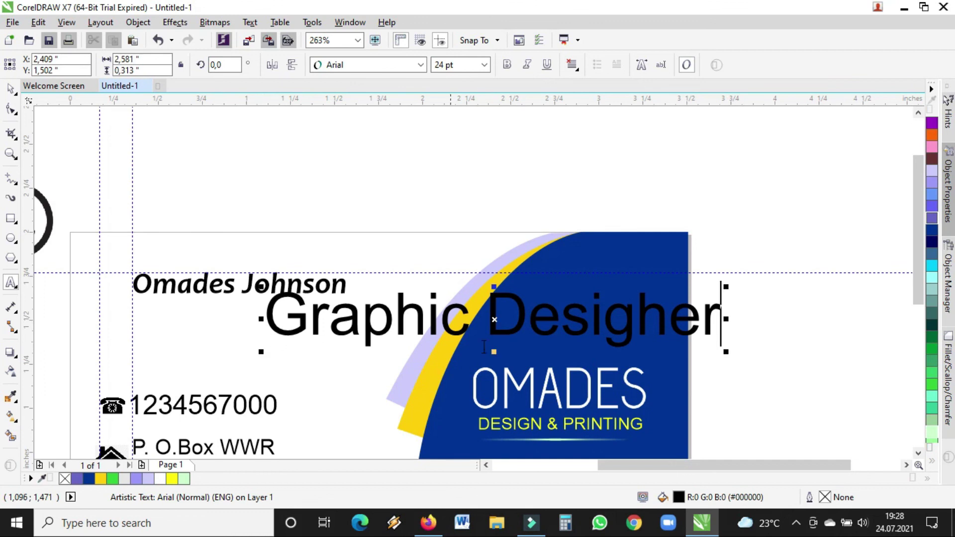
- Correct the typo to 'Graphic Designer' and shrink the title to fit under the name
left_click(654, 328)
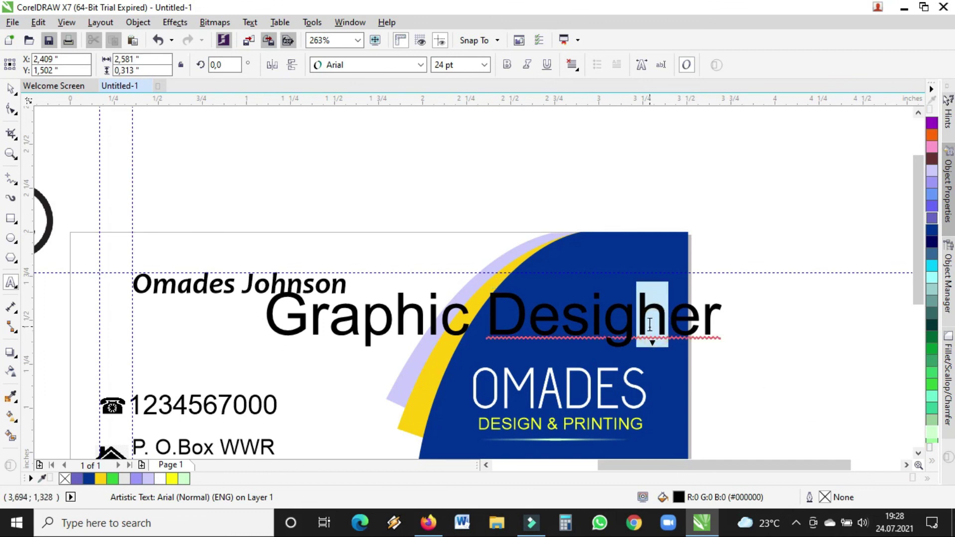
type("n")
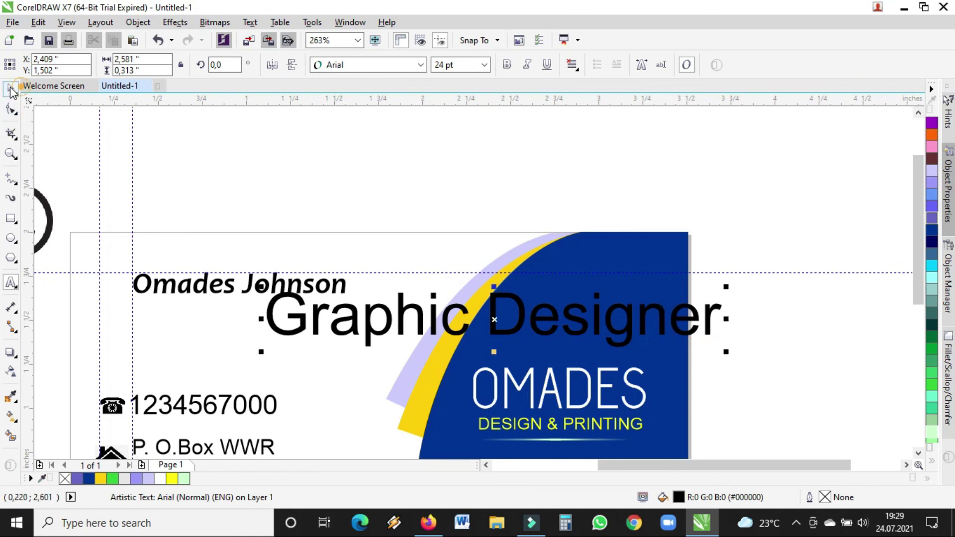
left_click(11, 109)
left_click(727, 352)
left_click_drag(727, 353, 205, 311)
- Zoom in on the name and title, then nudge Graphic Designer left to X 0.677 in beneath the name
left_click(230, 290)
left_click(242, 308)
left_click(10, 153)
left_click_drag(92, 229, 533, 348)
left_click(10, 89)
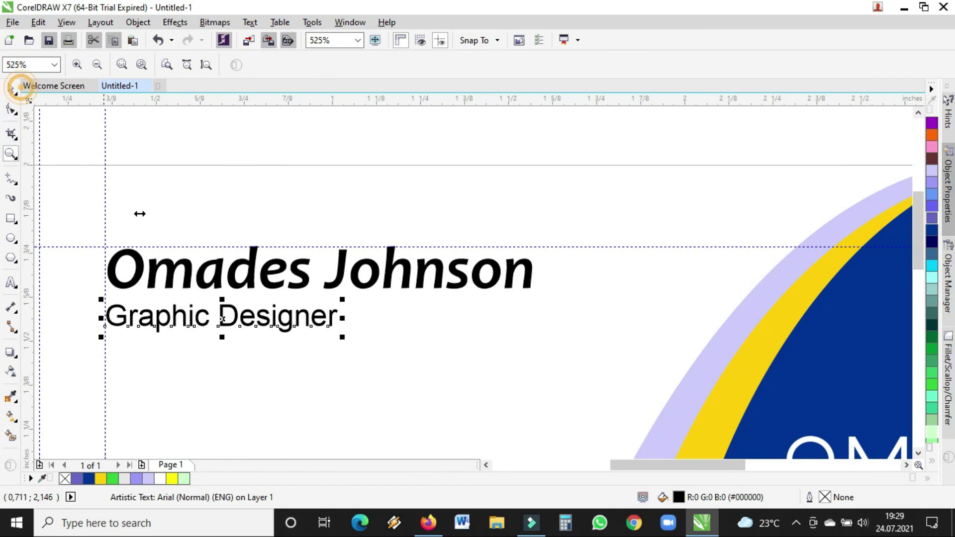
left_click_drag(224, 321, 220, 318)
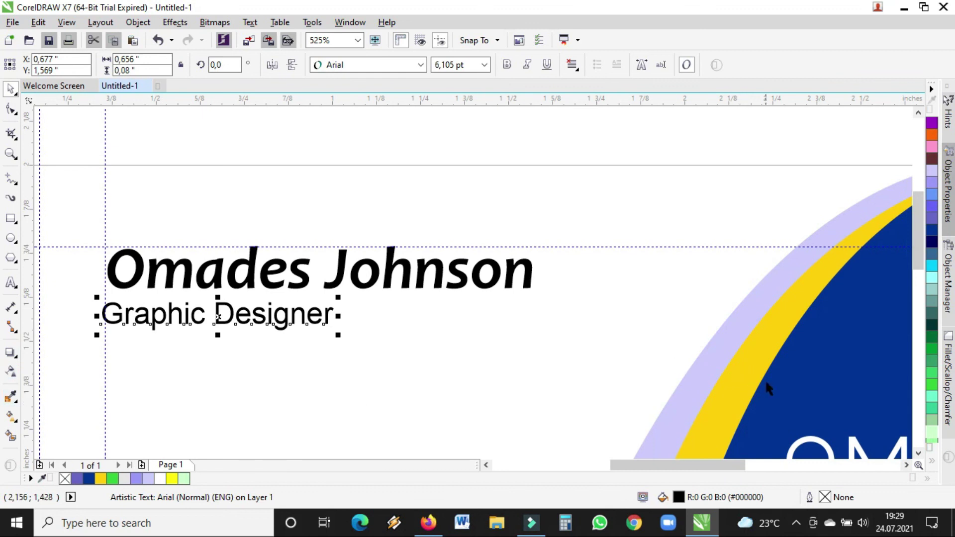
- Sample the yellow arc's #FFCC00 with the Color Eyedropper and fill Graphic Designer with it
left_click(12, 397)
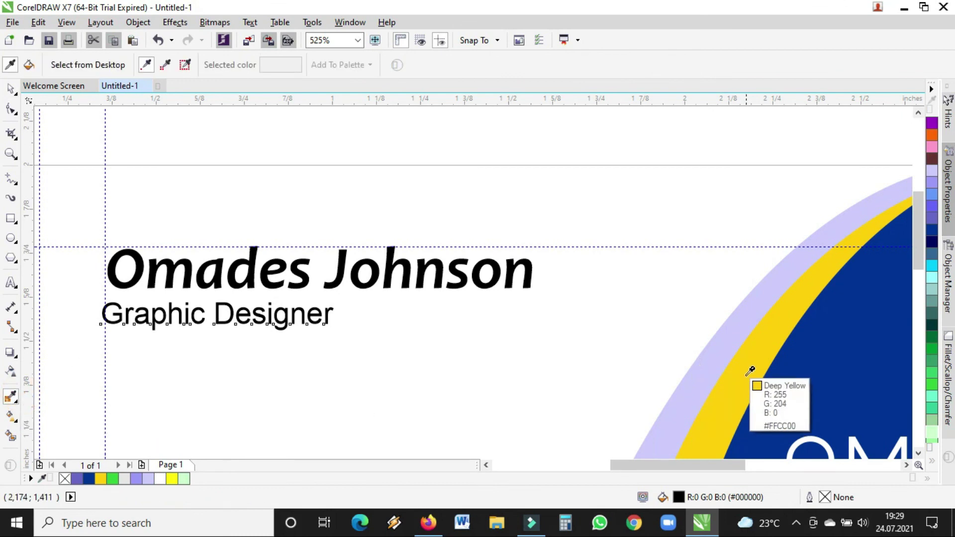
left_click(767, 336)
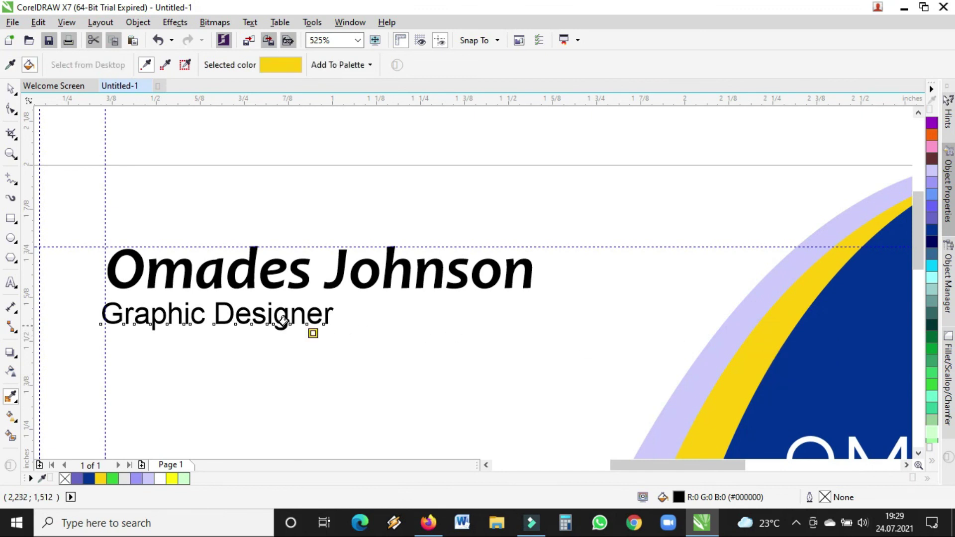
left_click(158, 310)
- Zoom out and reframe the view around the whole business card
left_click(12, 90)
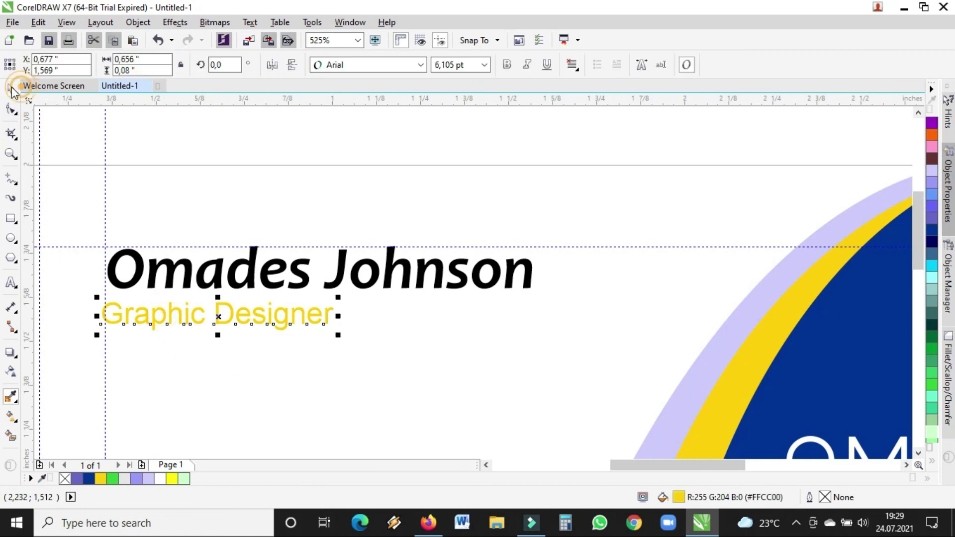
left_click(11, 154)
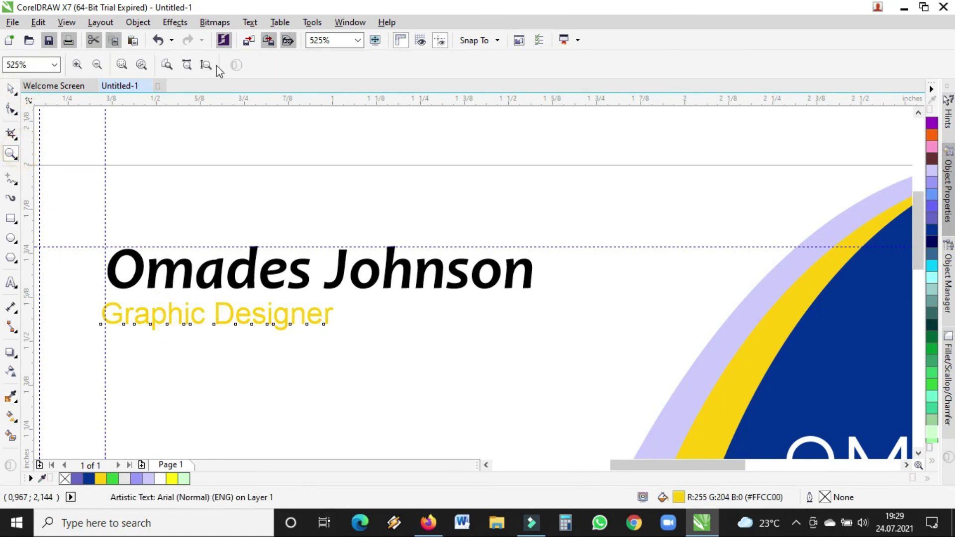
left_click(99, 64)
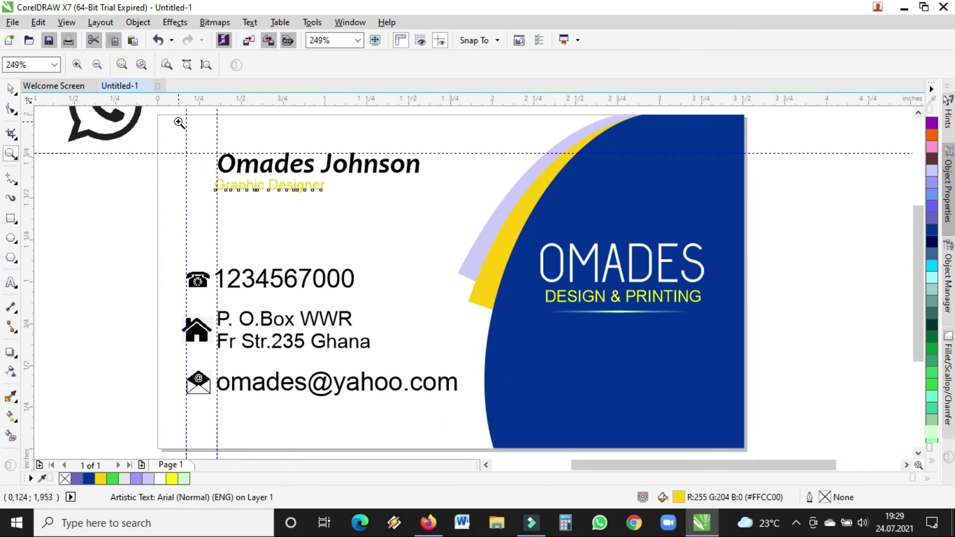
left_click_drag(156, 114, 749, 448)
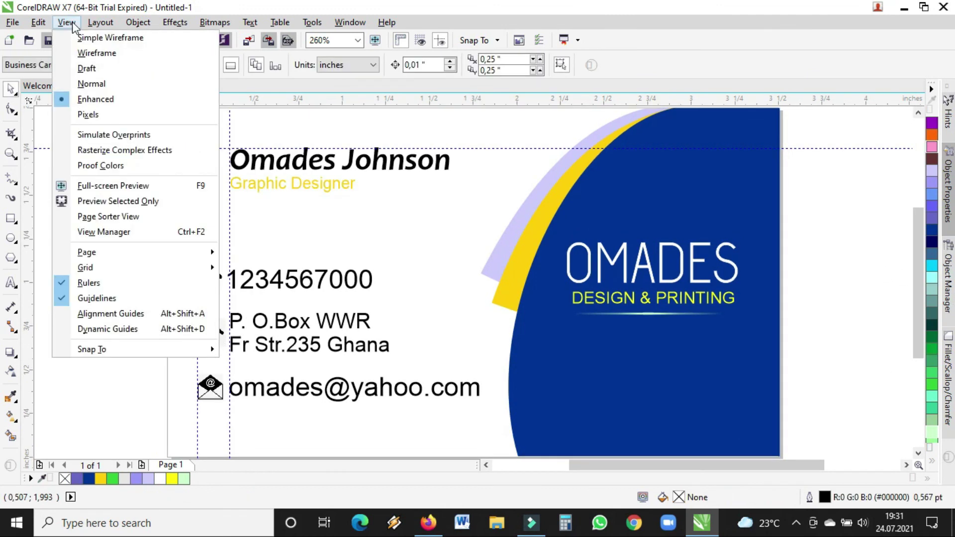
- Marquee-select all 14 card objects, group them into one, and deselect the group
mouse_move(46, 22)
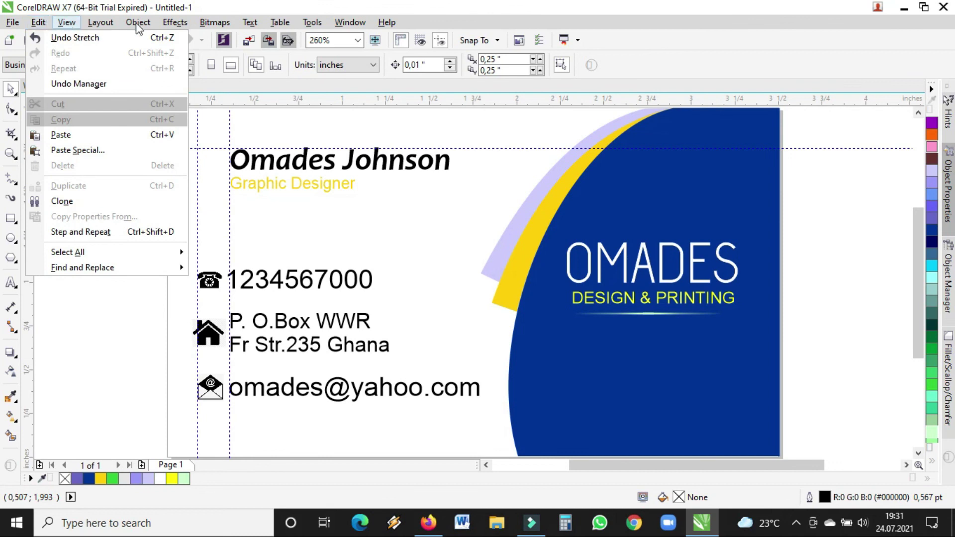
left_click(541, 151)
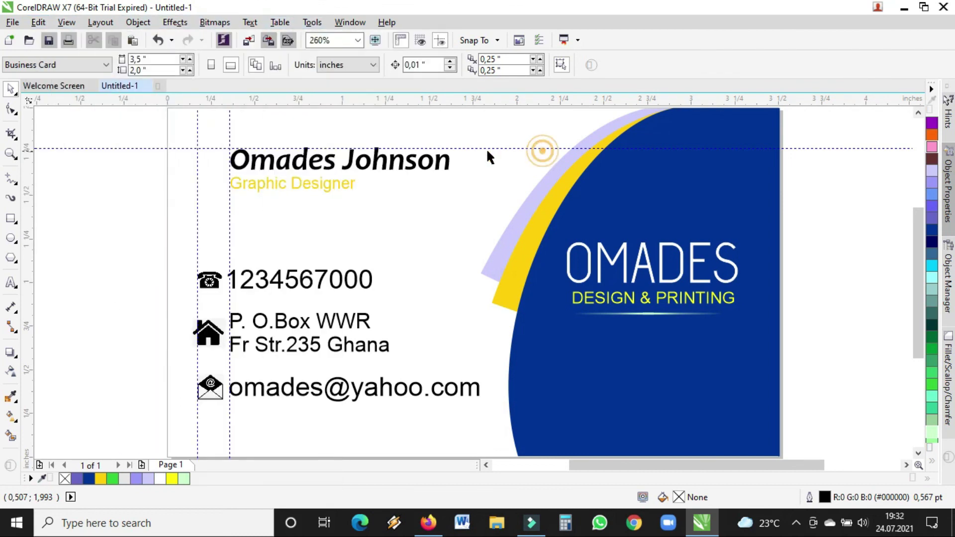
left_click(919, 113)
left_click_drag(145, 132, 789, 424)
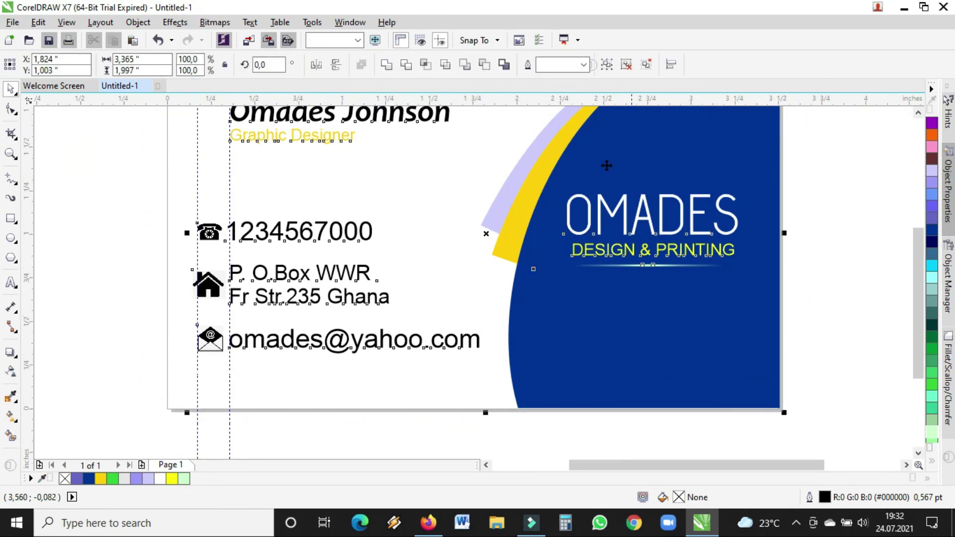
left_click_drag(916, 252, 914, 230)
left_click(178, 108)
left_click_drag(160, 111, 790, 432)
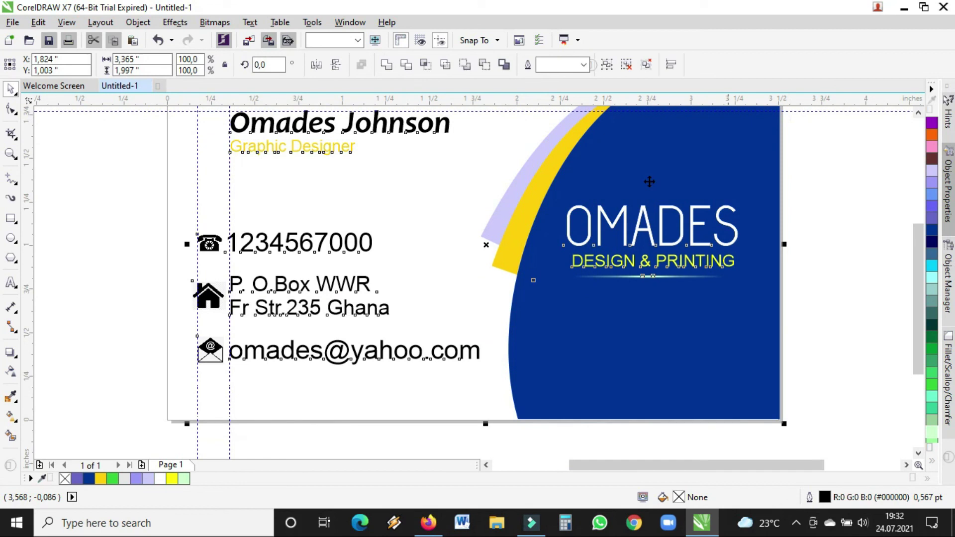
left_click(613, 70)
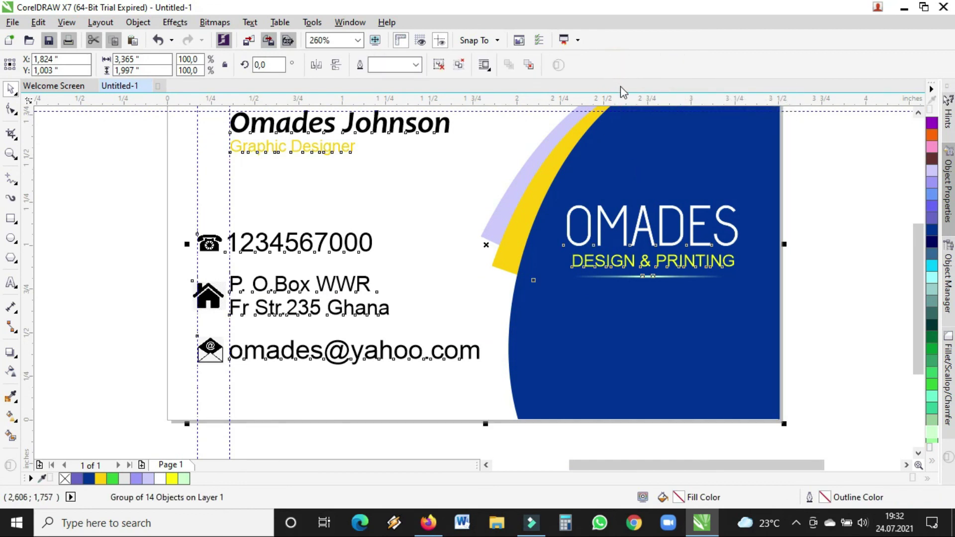
left_click(94, 149)
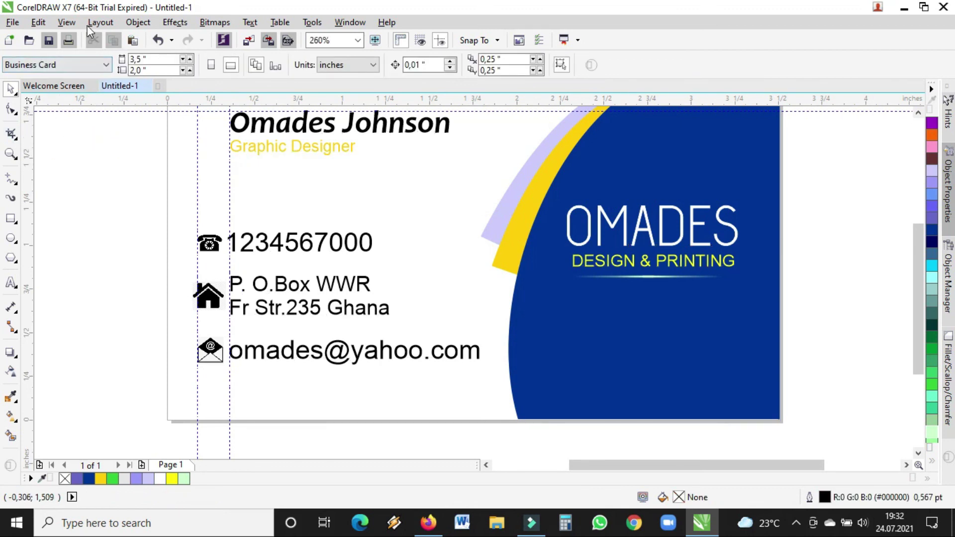
left_click(42, 23)
mouse_move(63, 28)
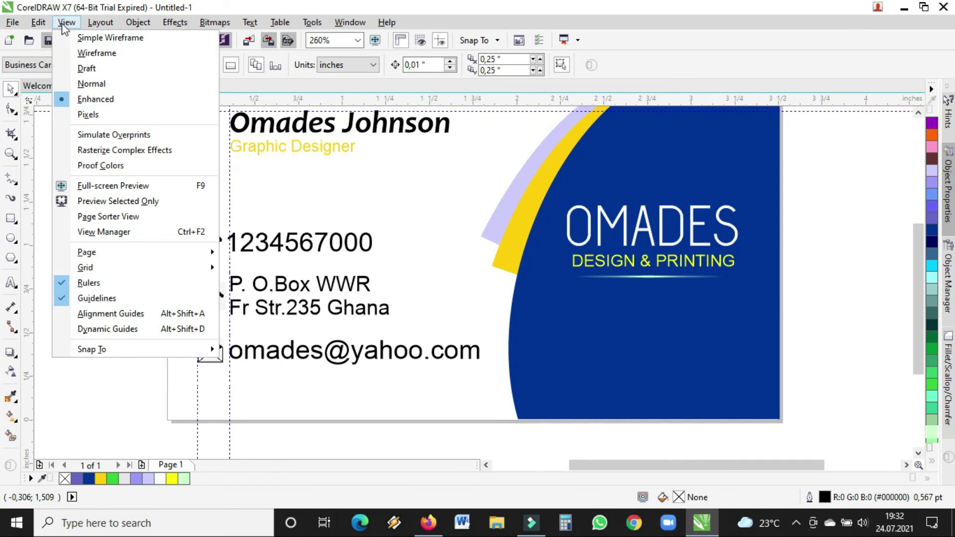
left_click(776, 145)
left_click_drag(925, 286, 921, 265)
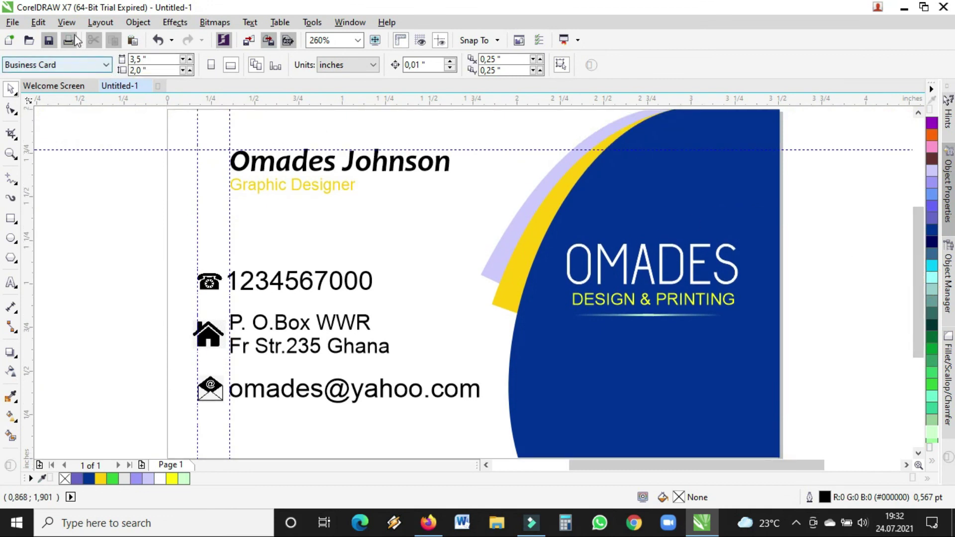
left_click(66, 23)
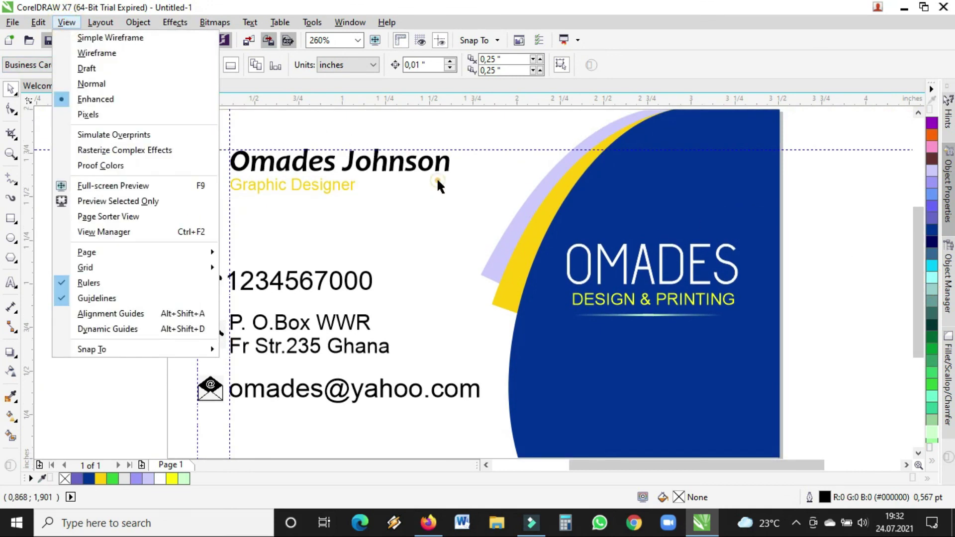
left_click(438, 185)
left_click(66, 22)
left_click(136, 188)
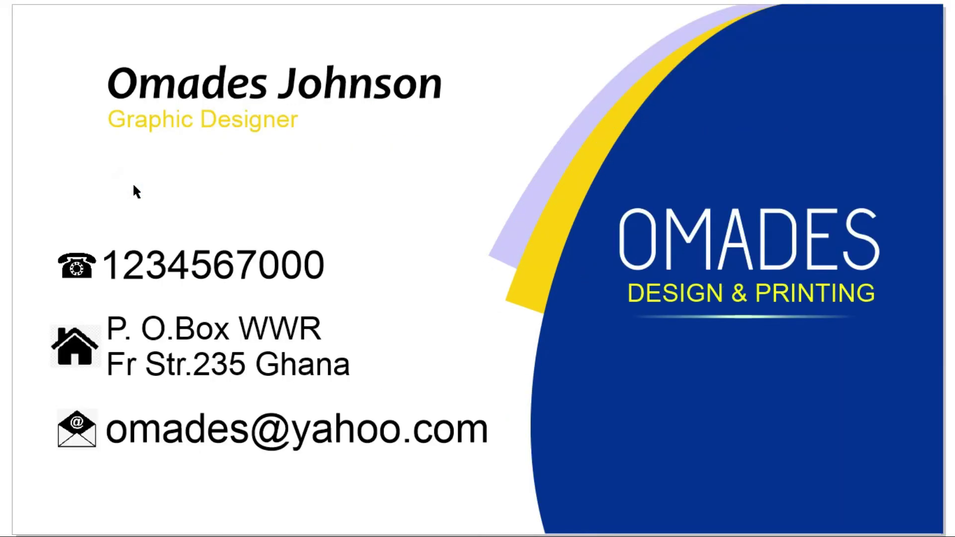
left_click(140, 185)
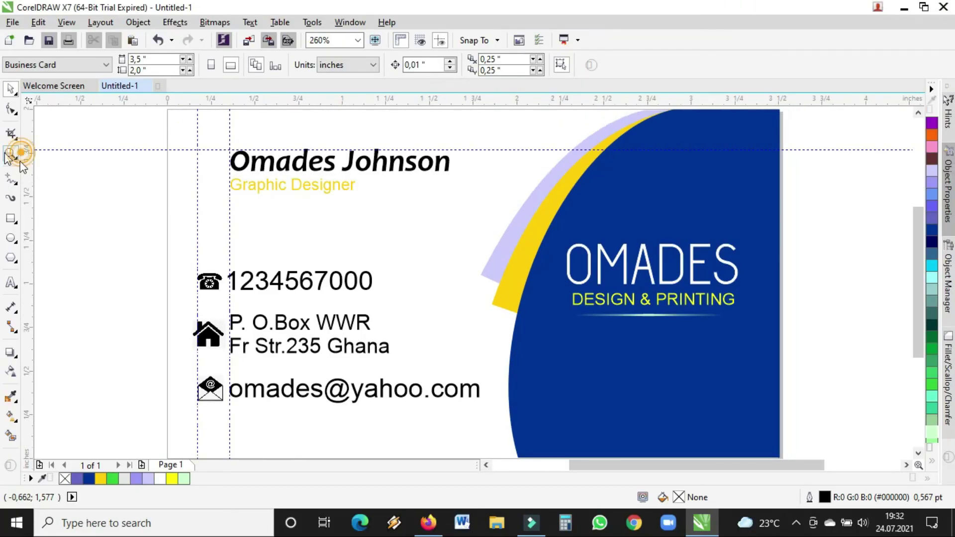
left_click(11, 153)
key("F4")
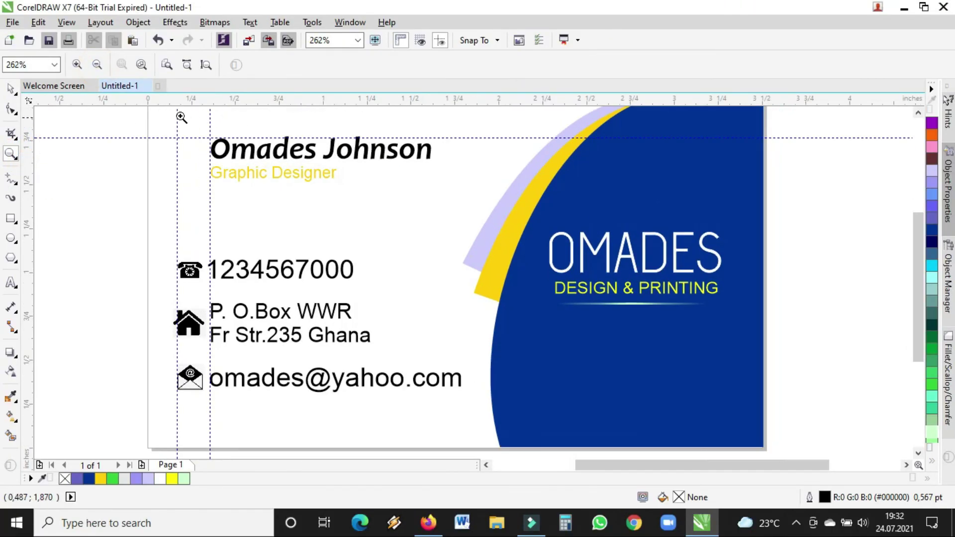
left_click(95, 65)
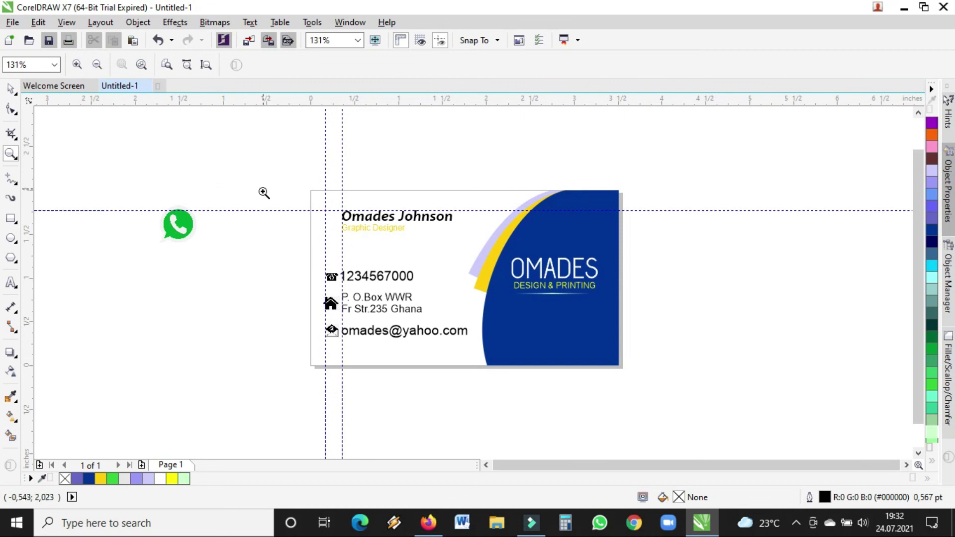
left_click_drag(275, 185, 667, 399)
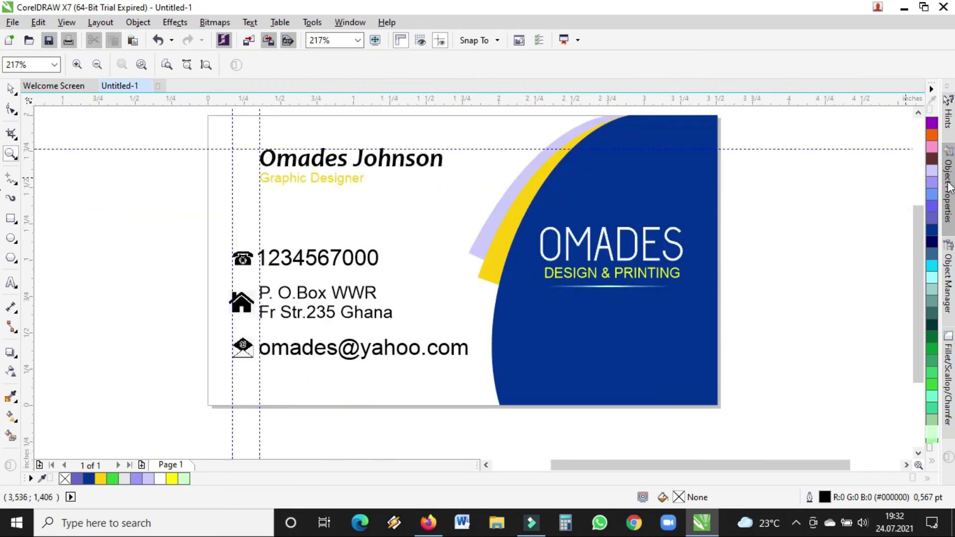
left_click_drag(922, 273, 921, 262)
left_click(10, 88)
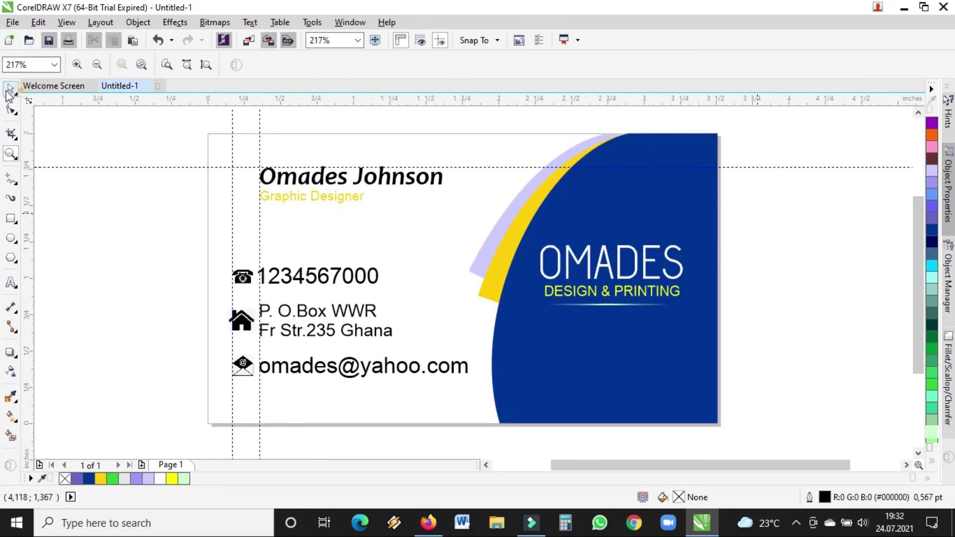
left_click(67, 22)
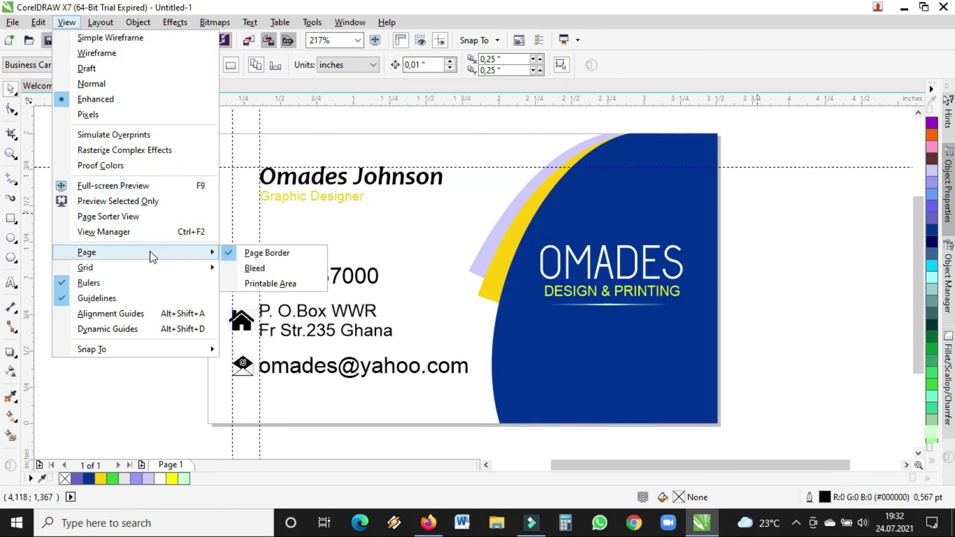
left_click(138, 185)
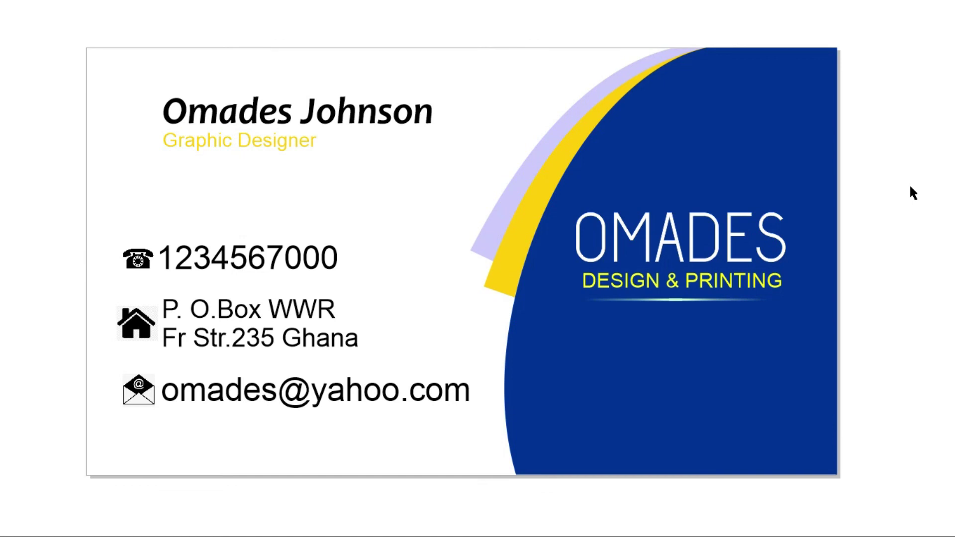
left_click(689, 225)
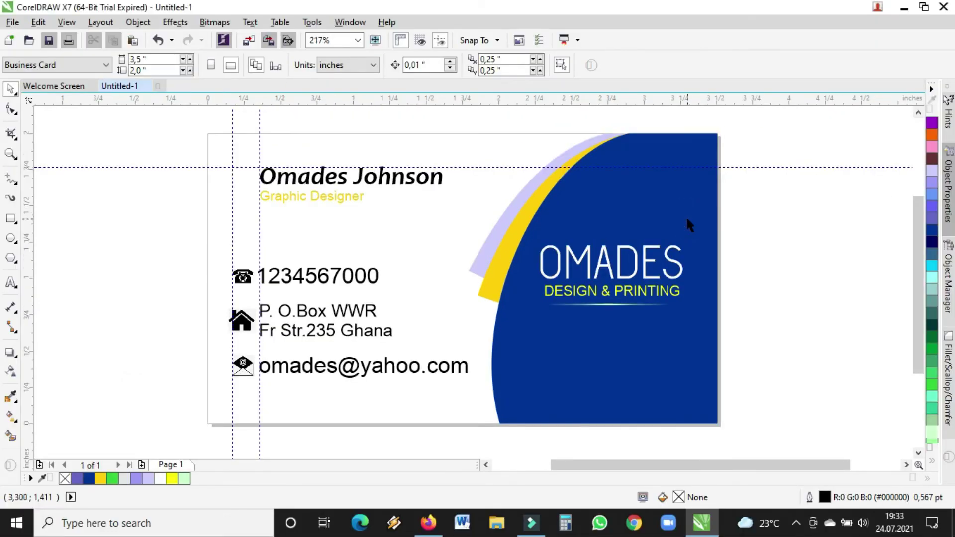